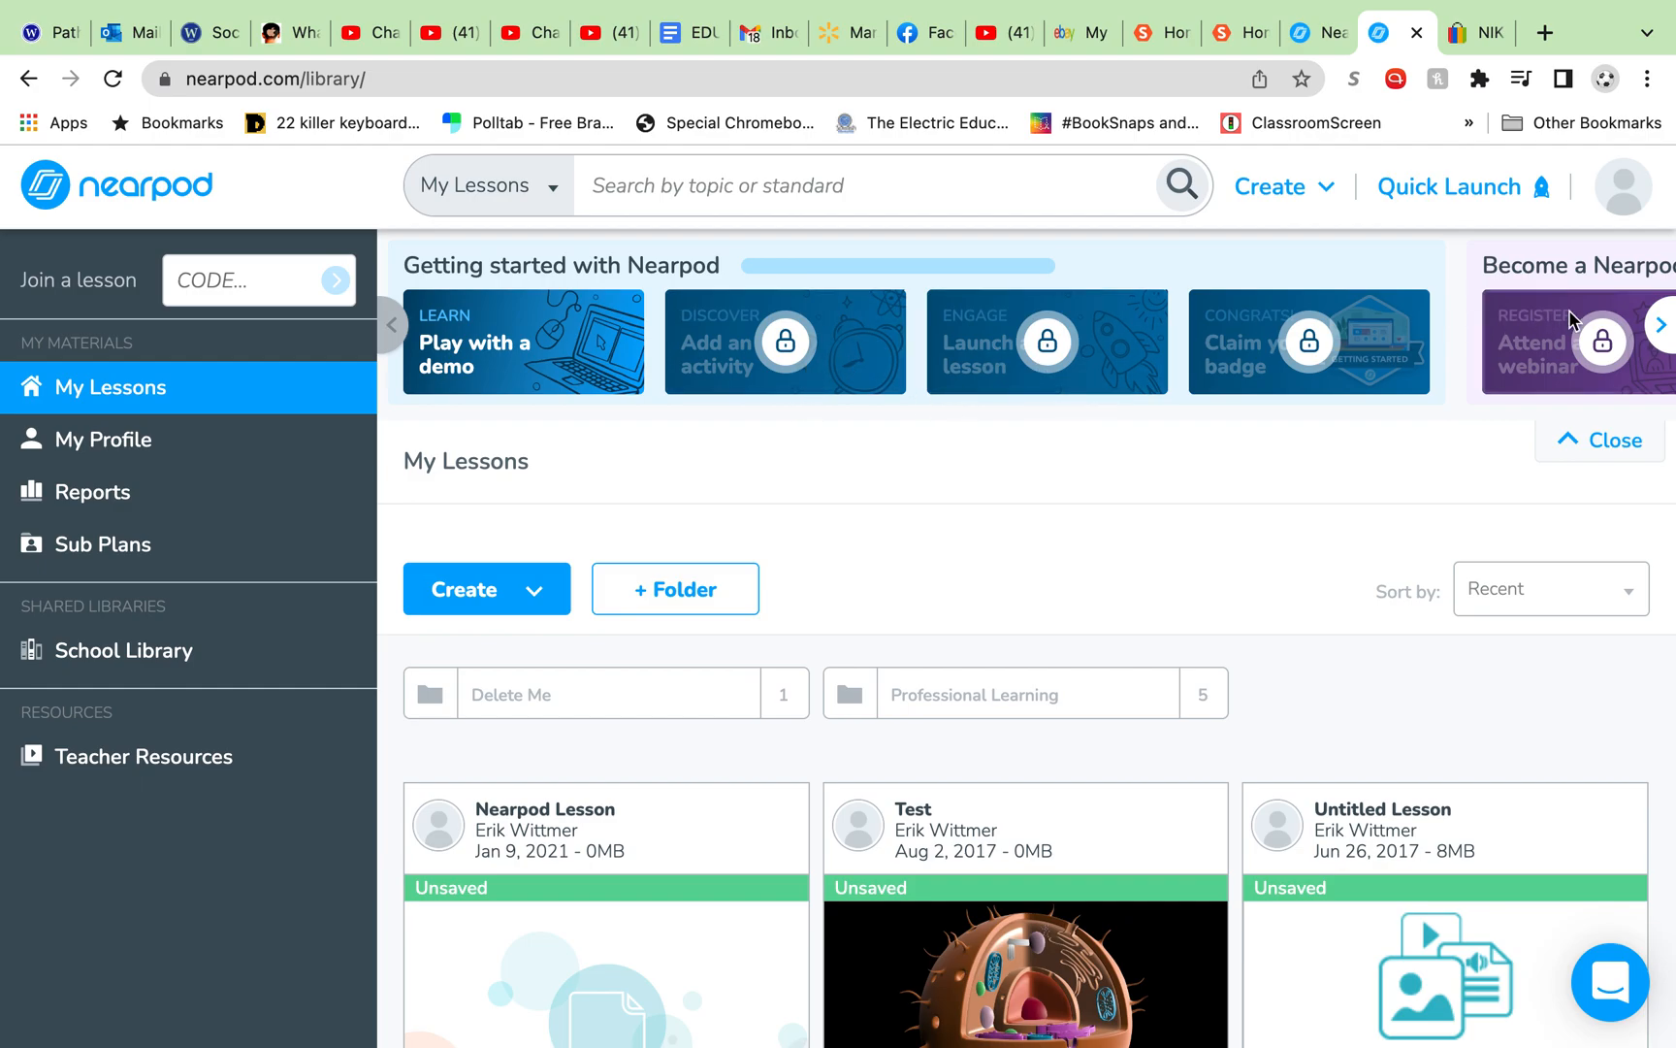
Browse the getting-started and certified-educator banners, then create a new lesson in My Lessons
{"action": "left_click", "coordinate": [1660, 328]}
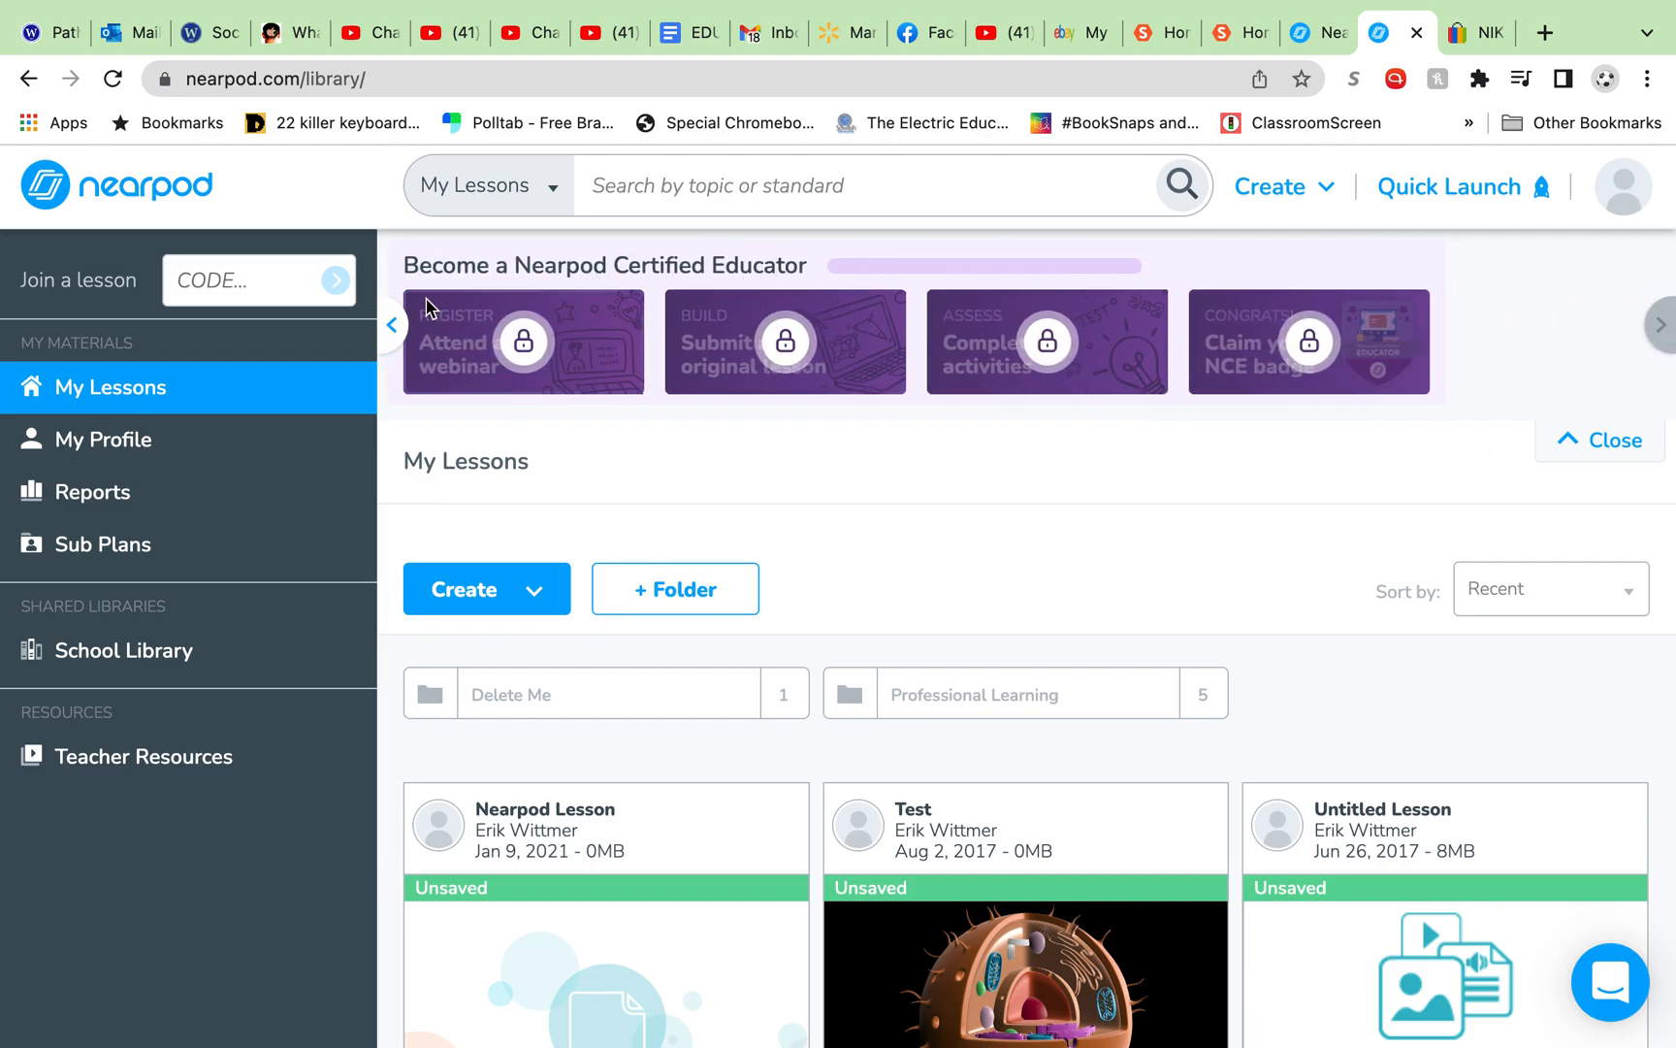
{"action": "left_click", "coordinate": [393, 325]}
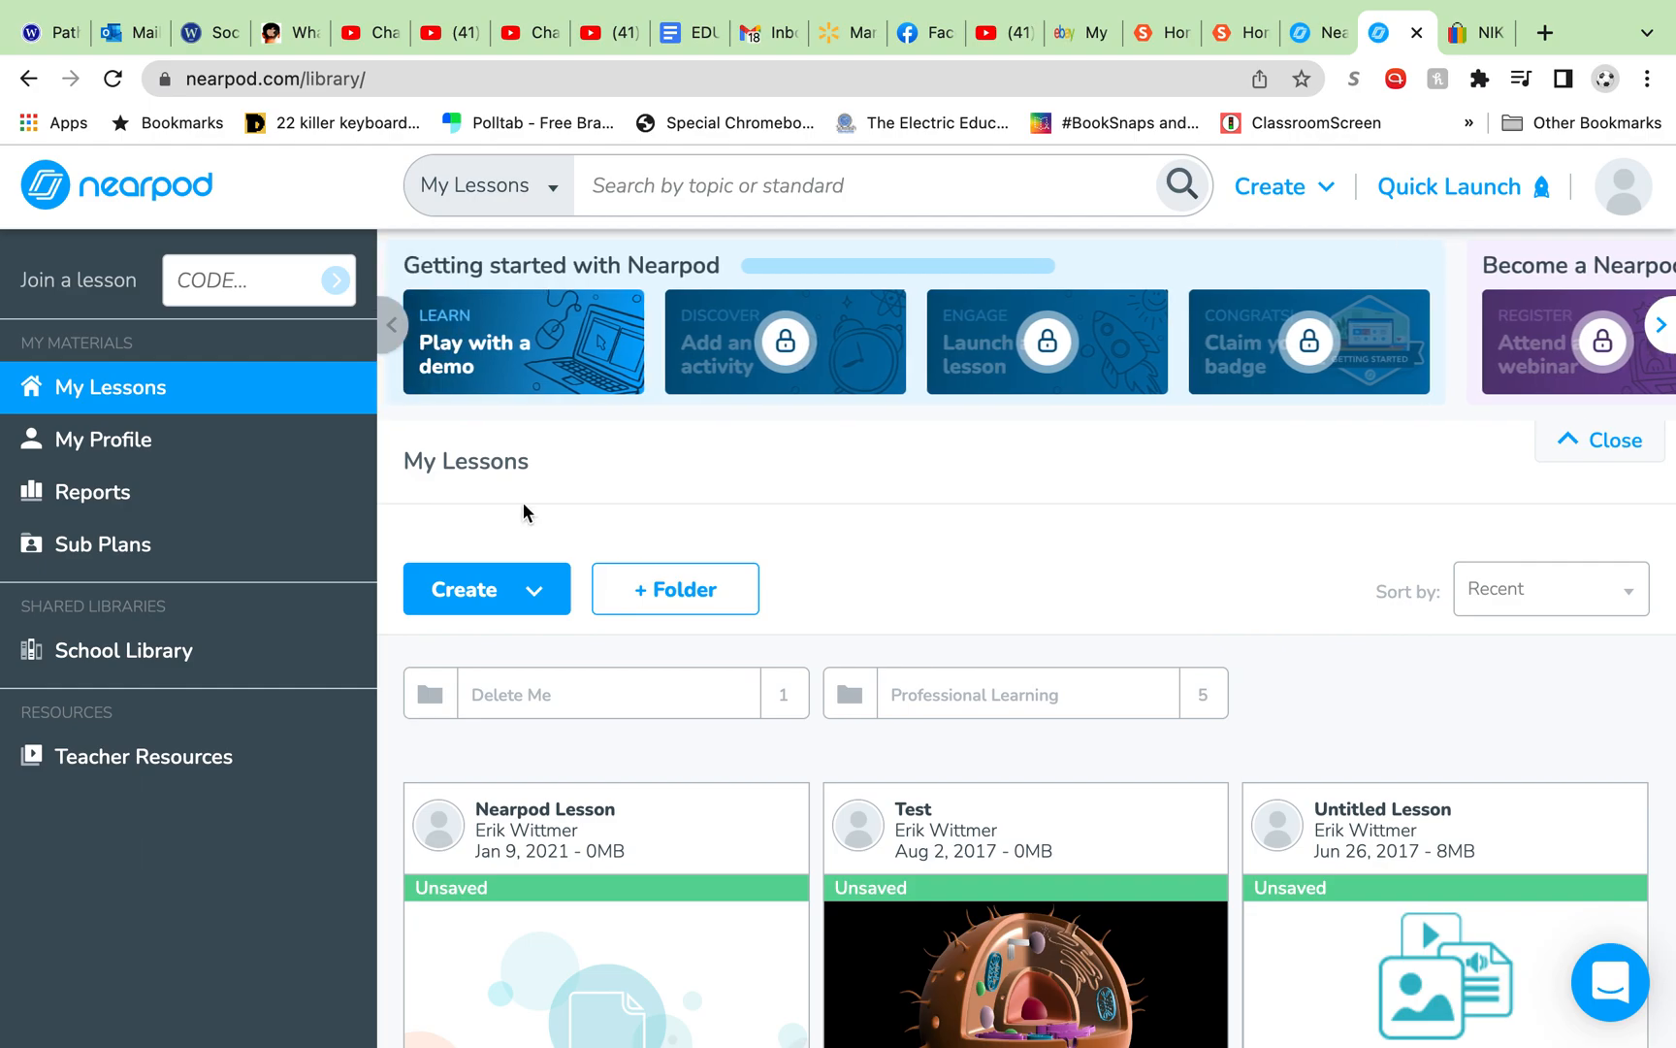
{"action": "left_click", "coordinate": [537, 595]}
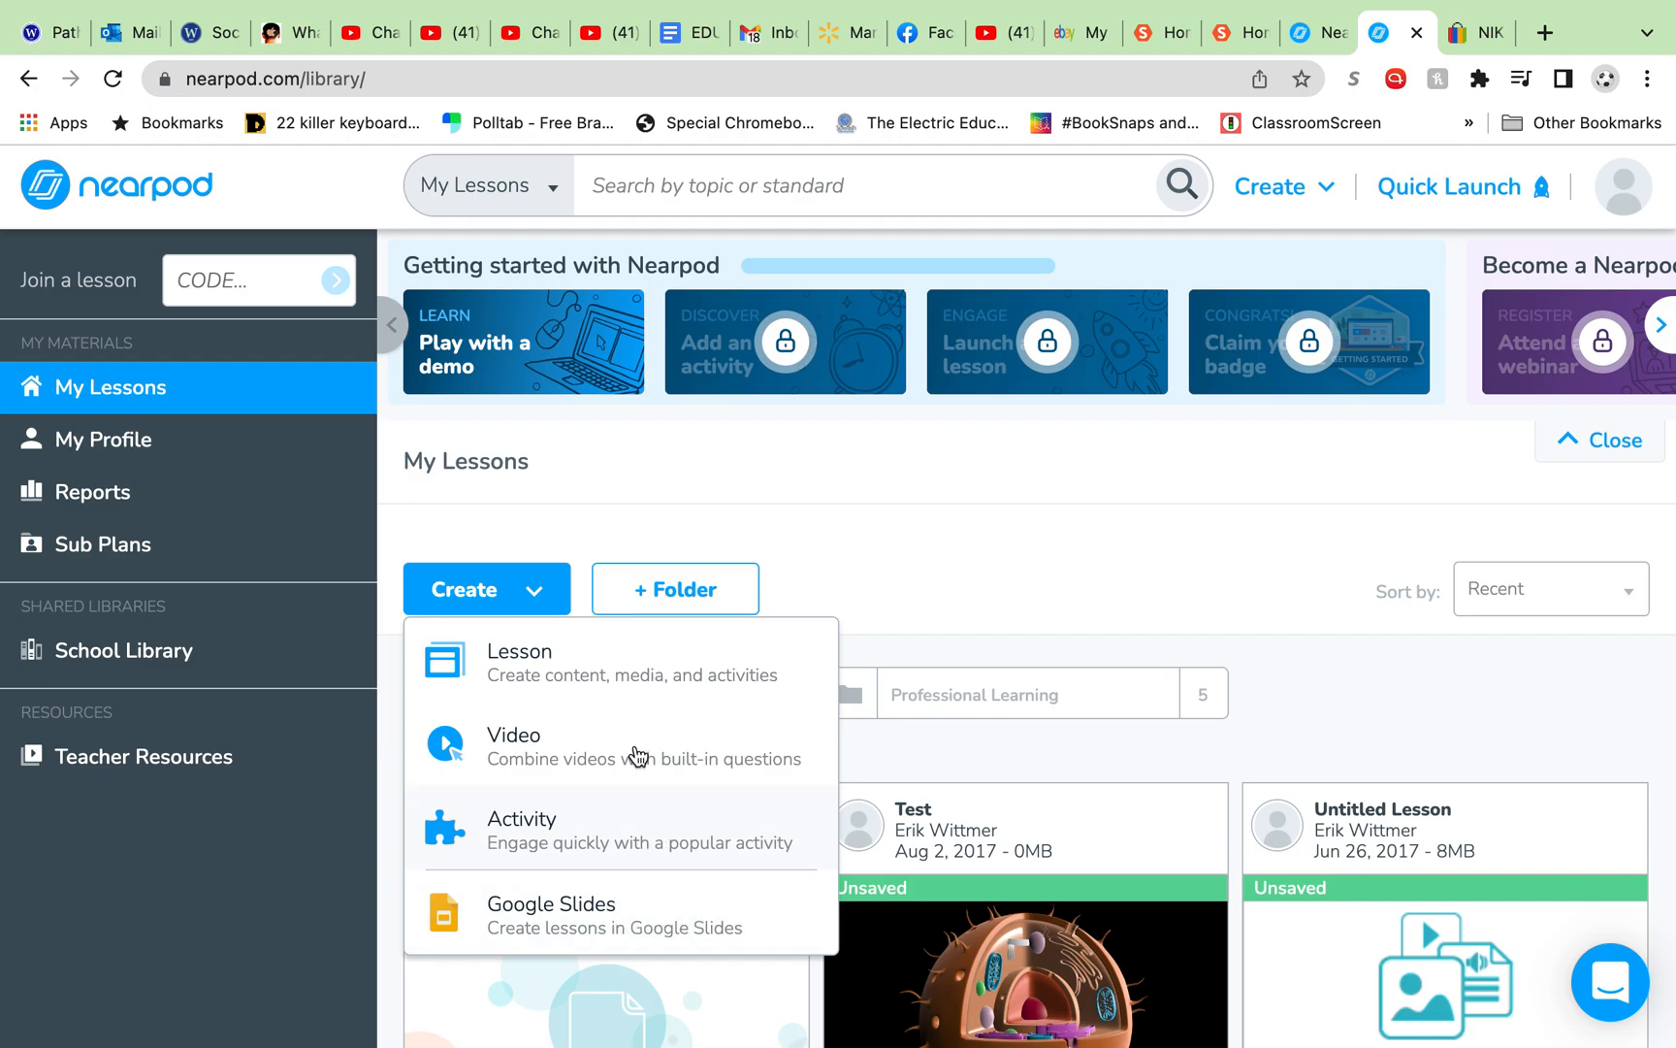
{"action": "left_click", "coordinate": [611, 671]}
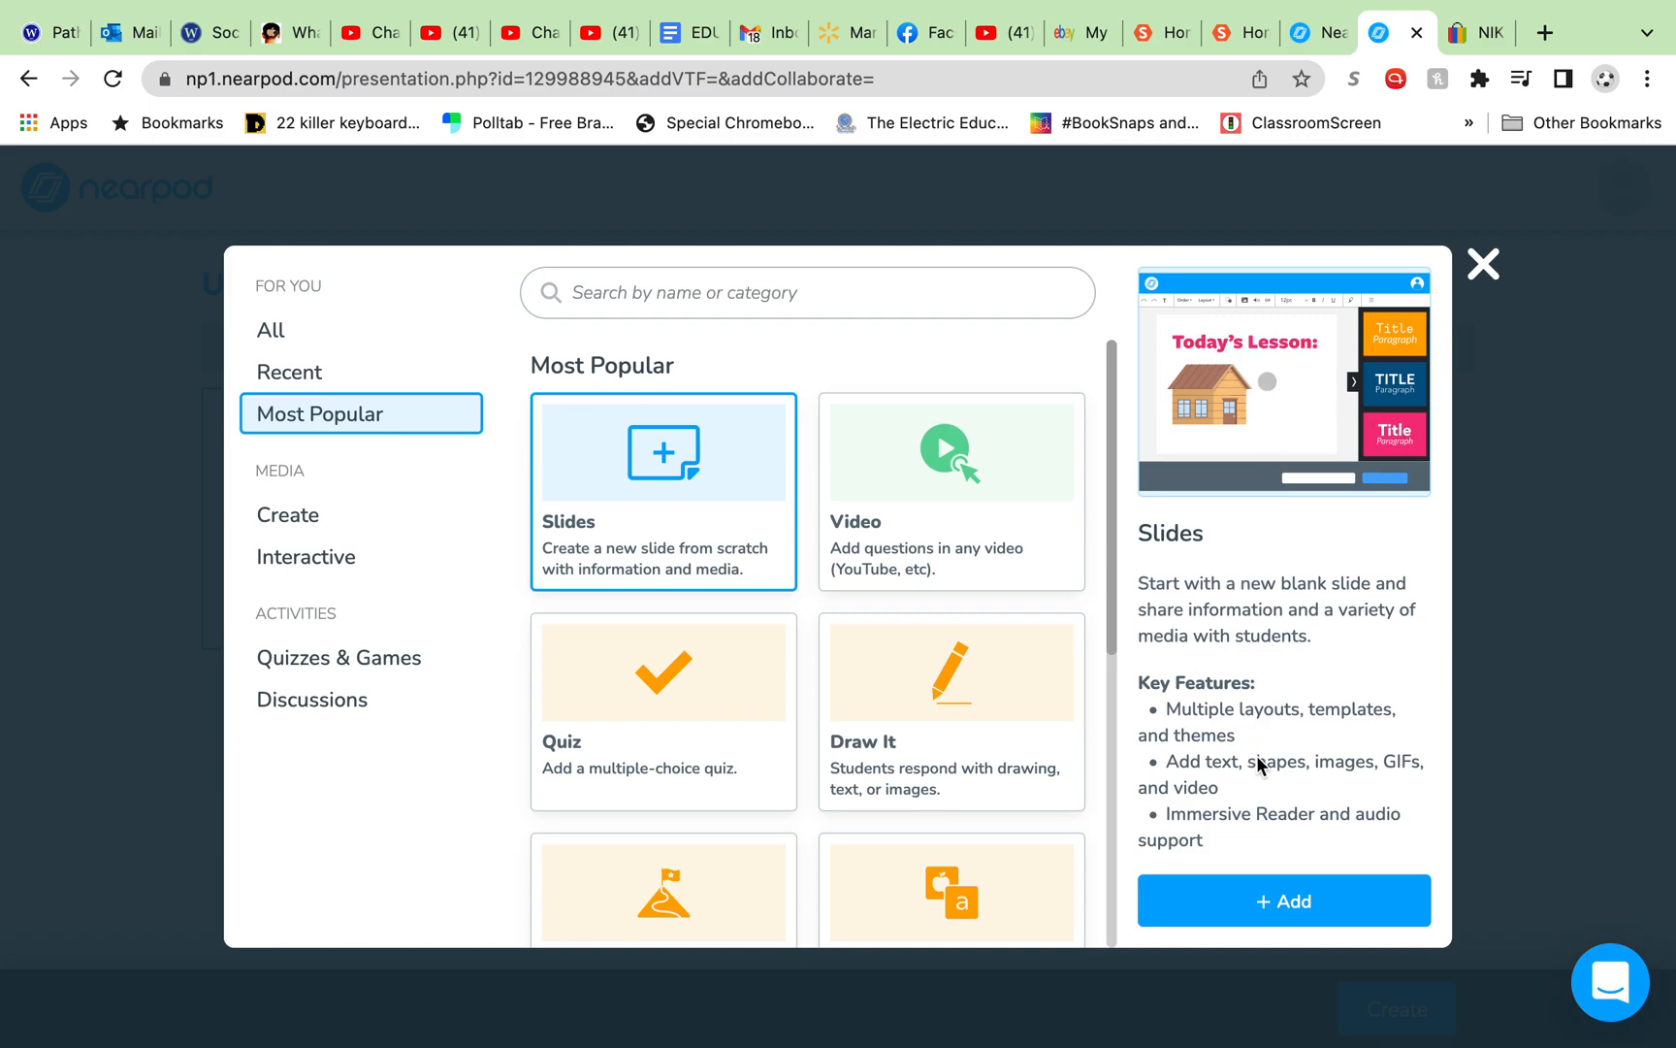
Examine the descriptions of the Most Popular content types, from Video, Quiz and Draw It through to Poll and Open-Ended Question
{"action": "left_click", "coordinate": [938, 503]}
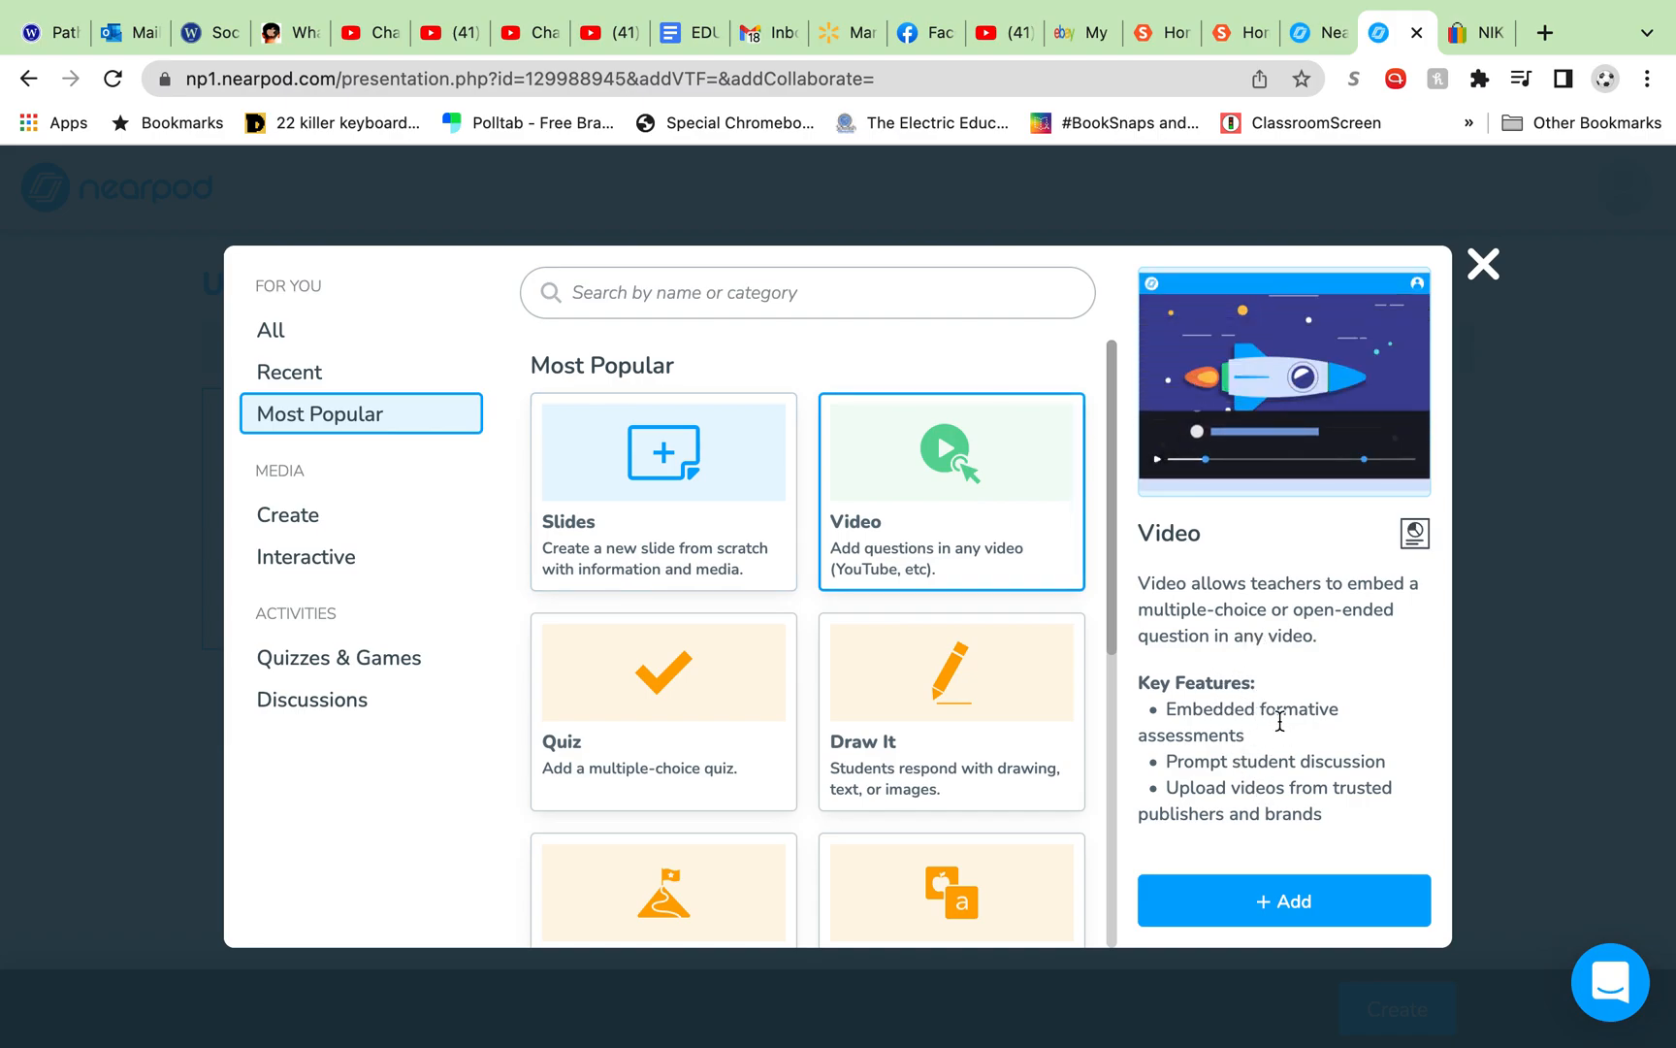
{"action": "left_click", "coordinate": [682, 709]}
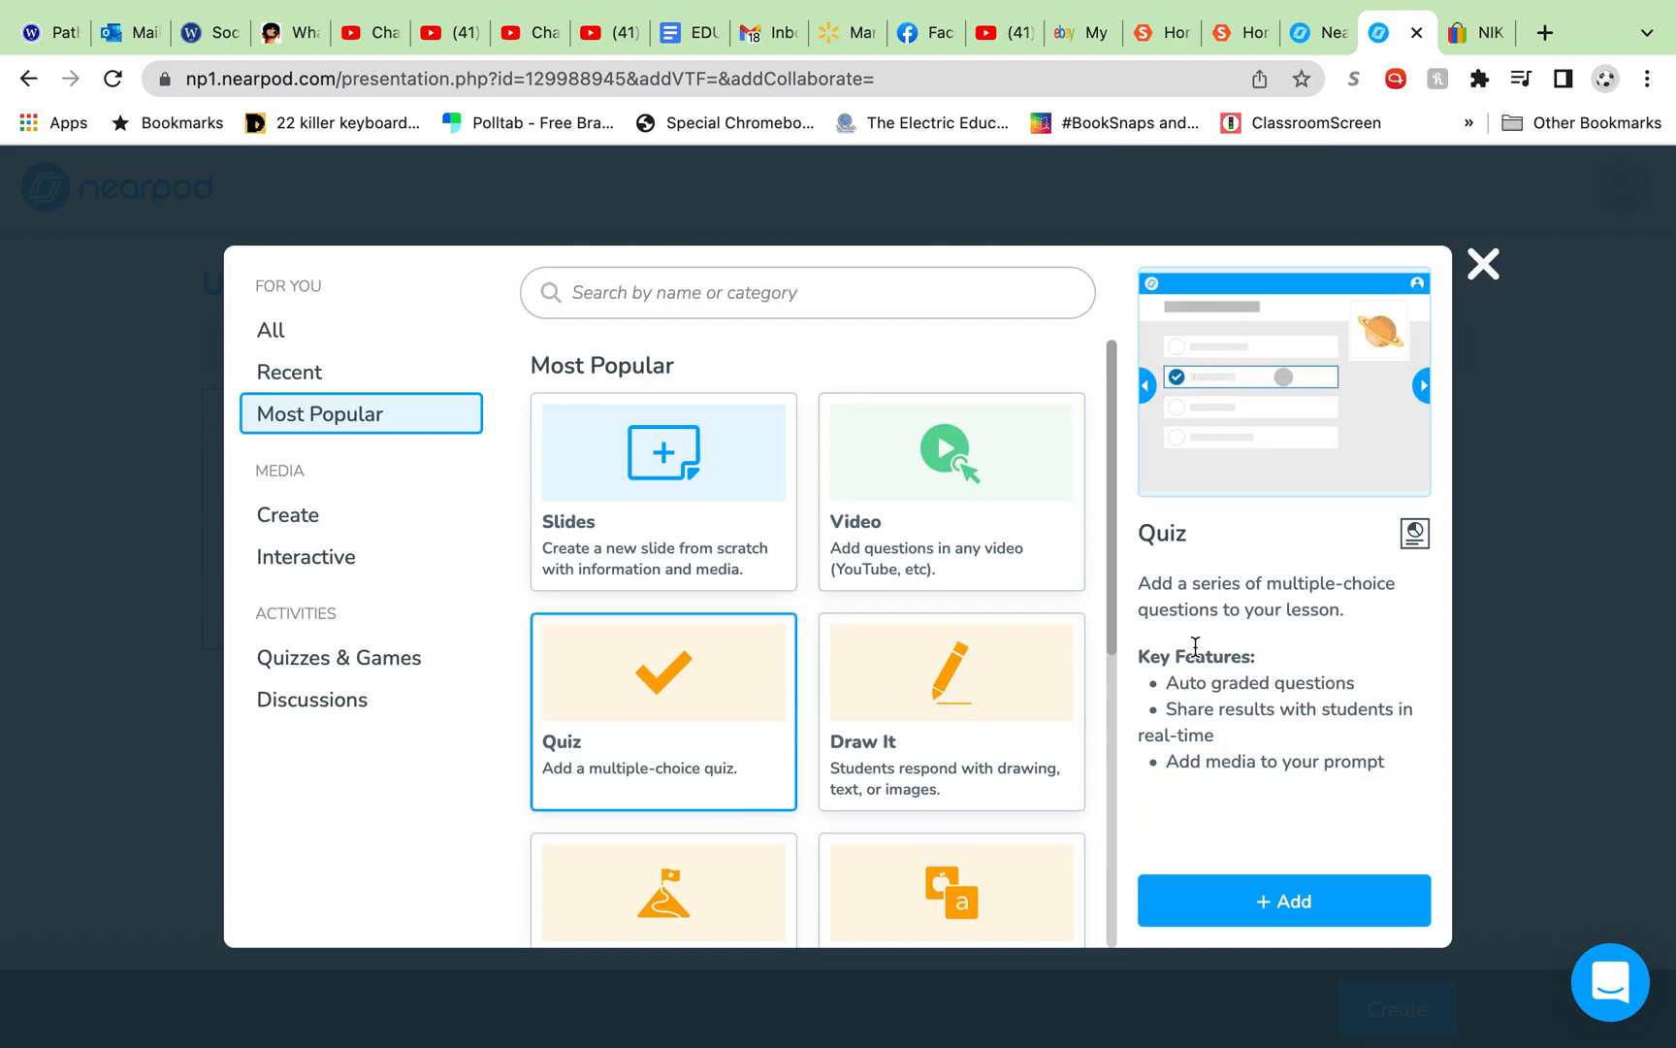
{"action": "left_click", "coordinate": [1010, 723]}
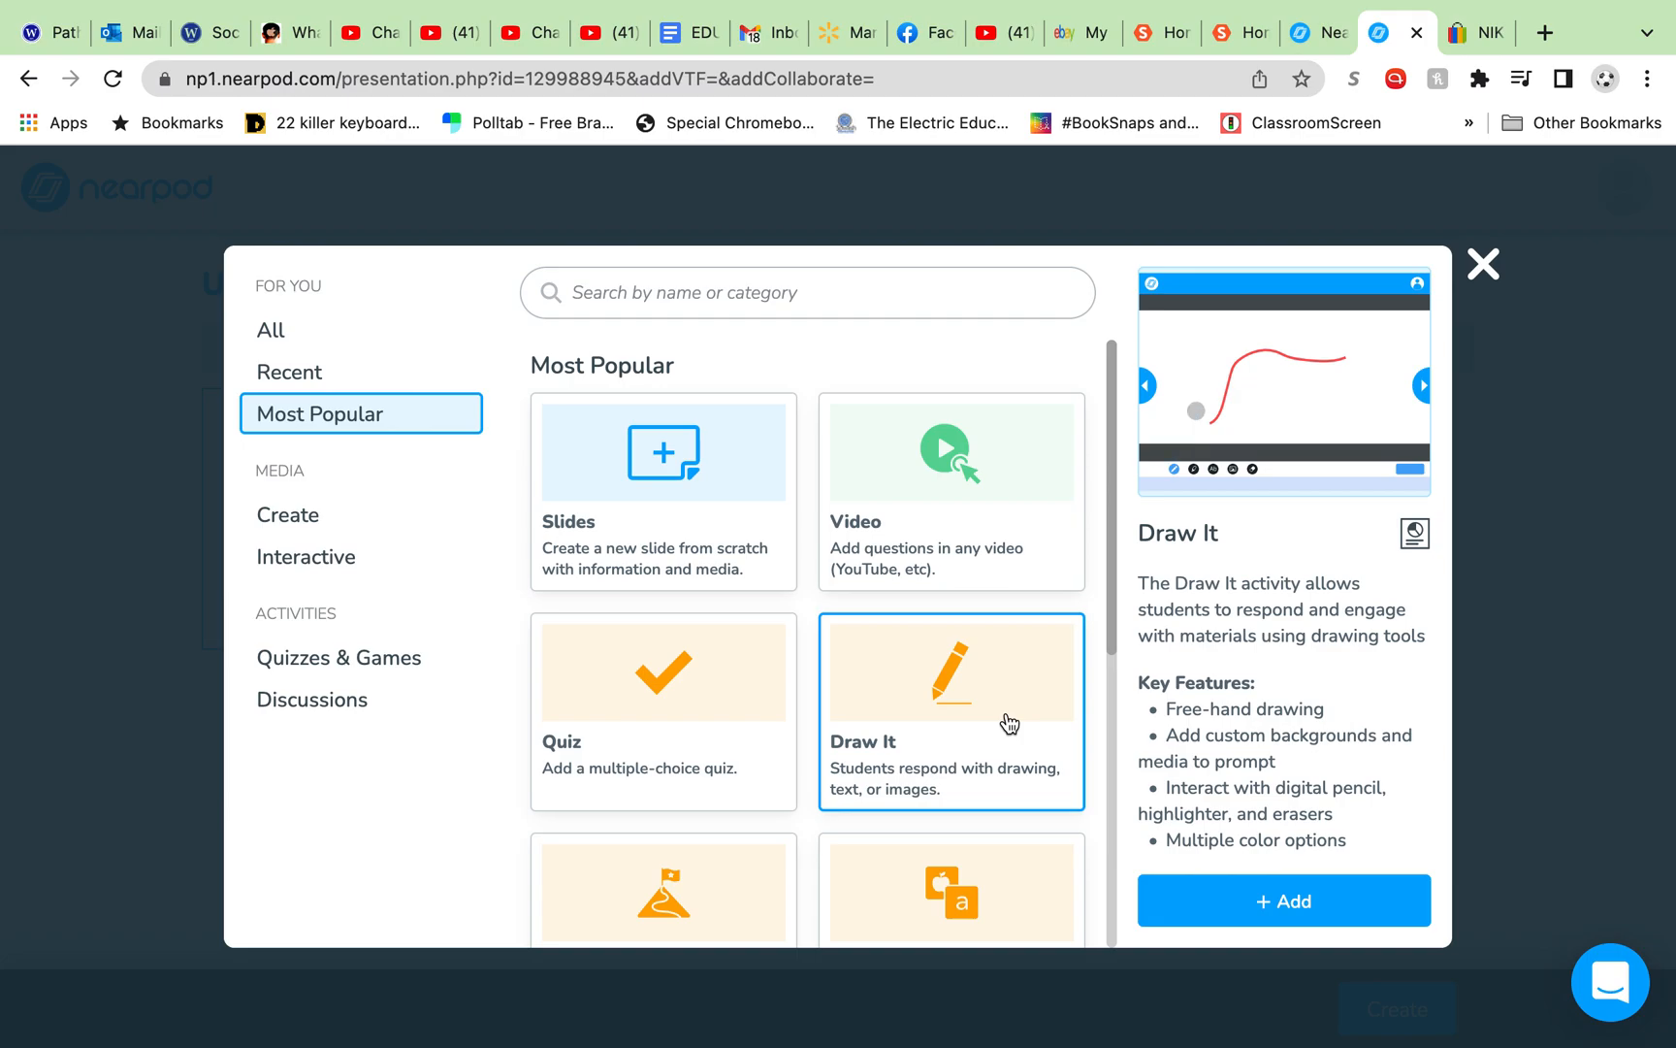
{"action": "scroll", "coordinate": [1009, 723], "scroll_direction": "down", "scroll_amount": 2}
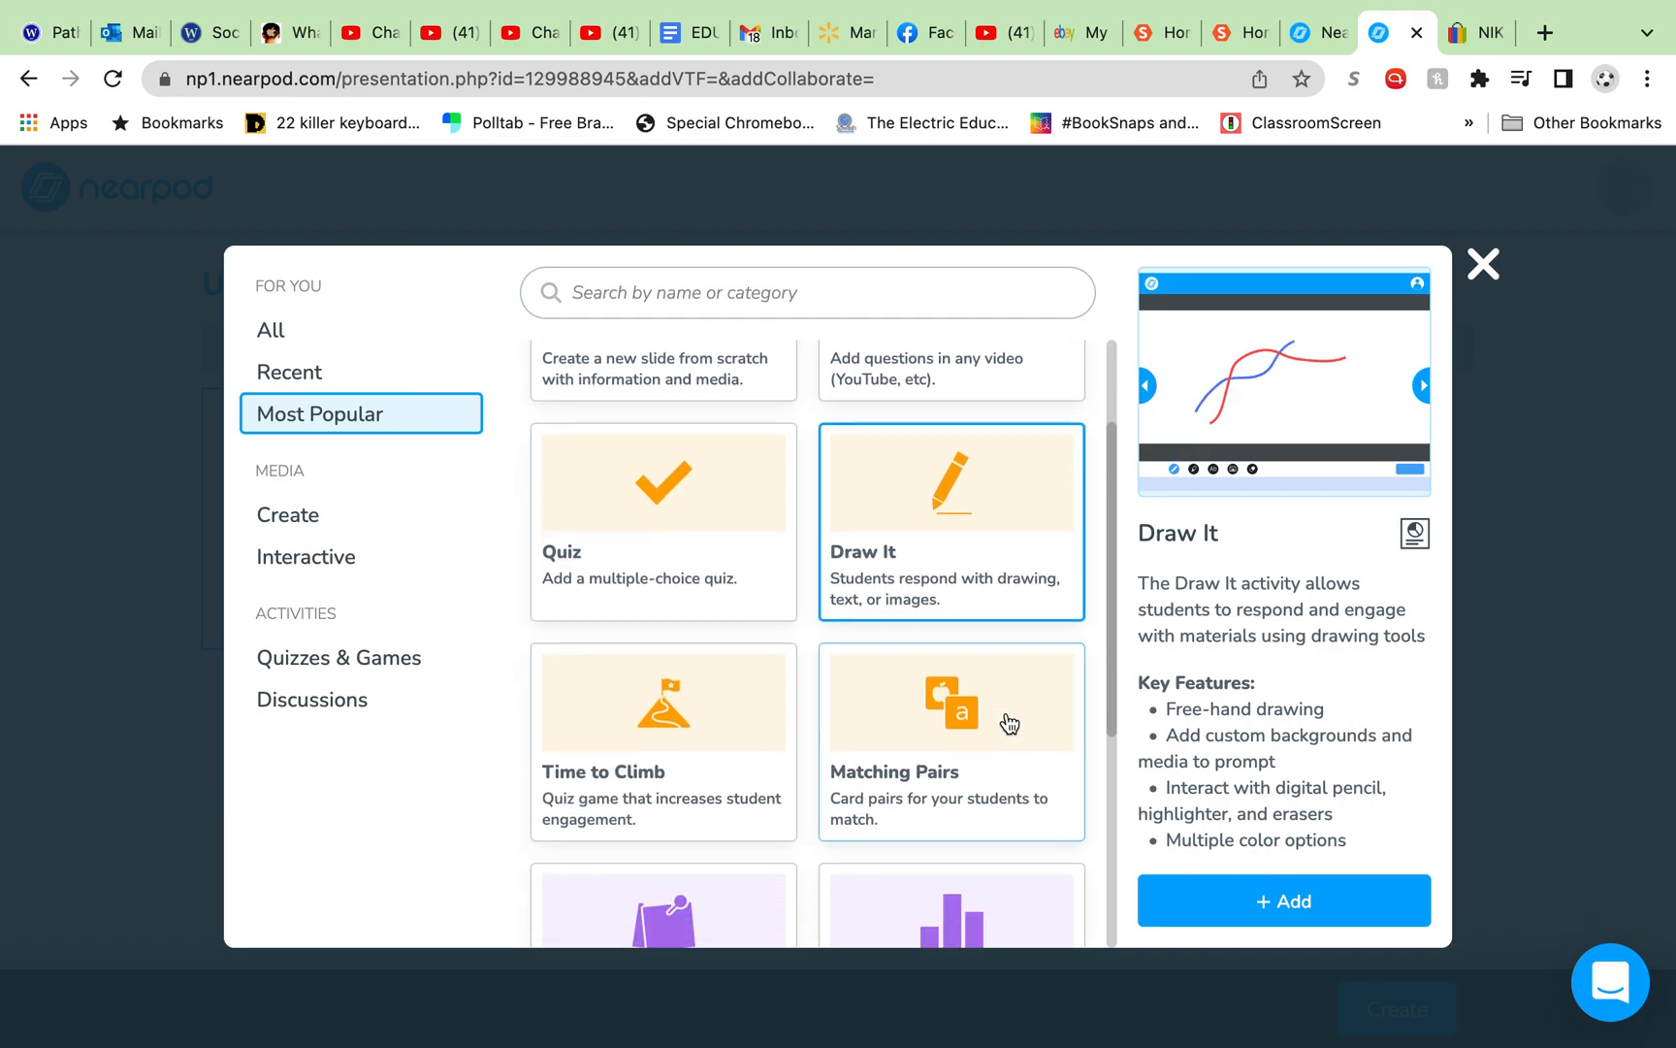
{"action": "left_click", "coordinate": [733, 713]}
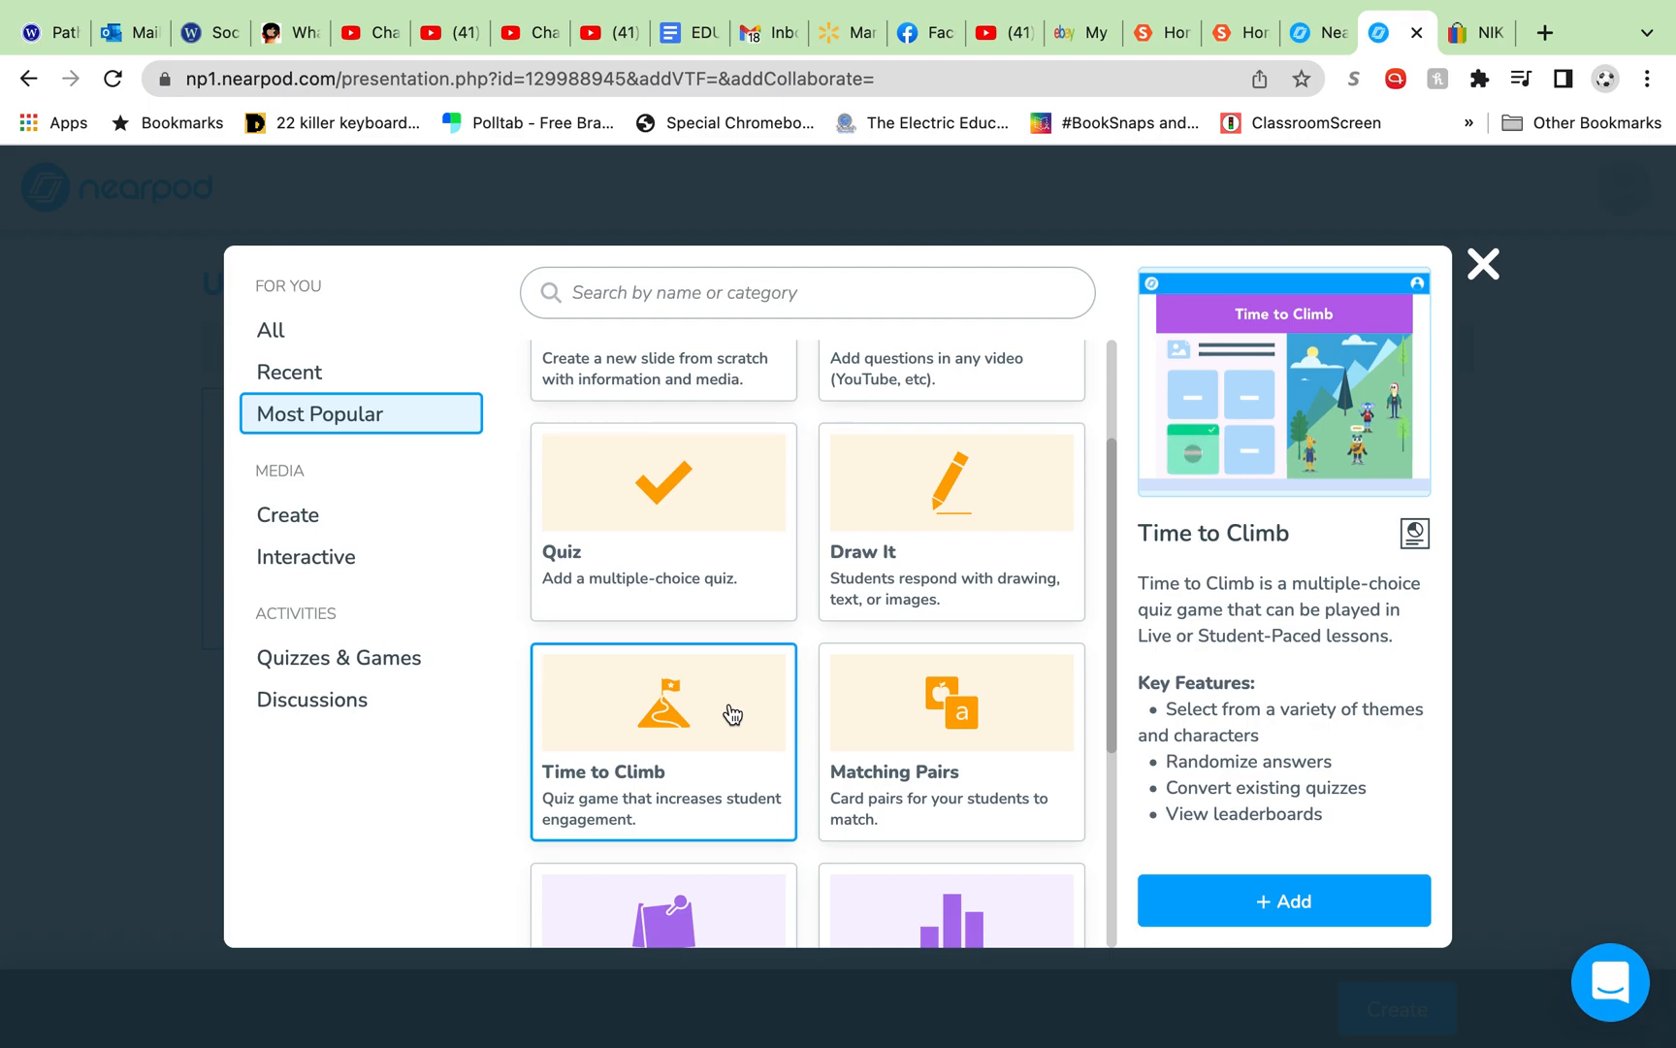
{"action": "left_click", "coordinate": [898, 747]}
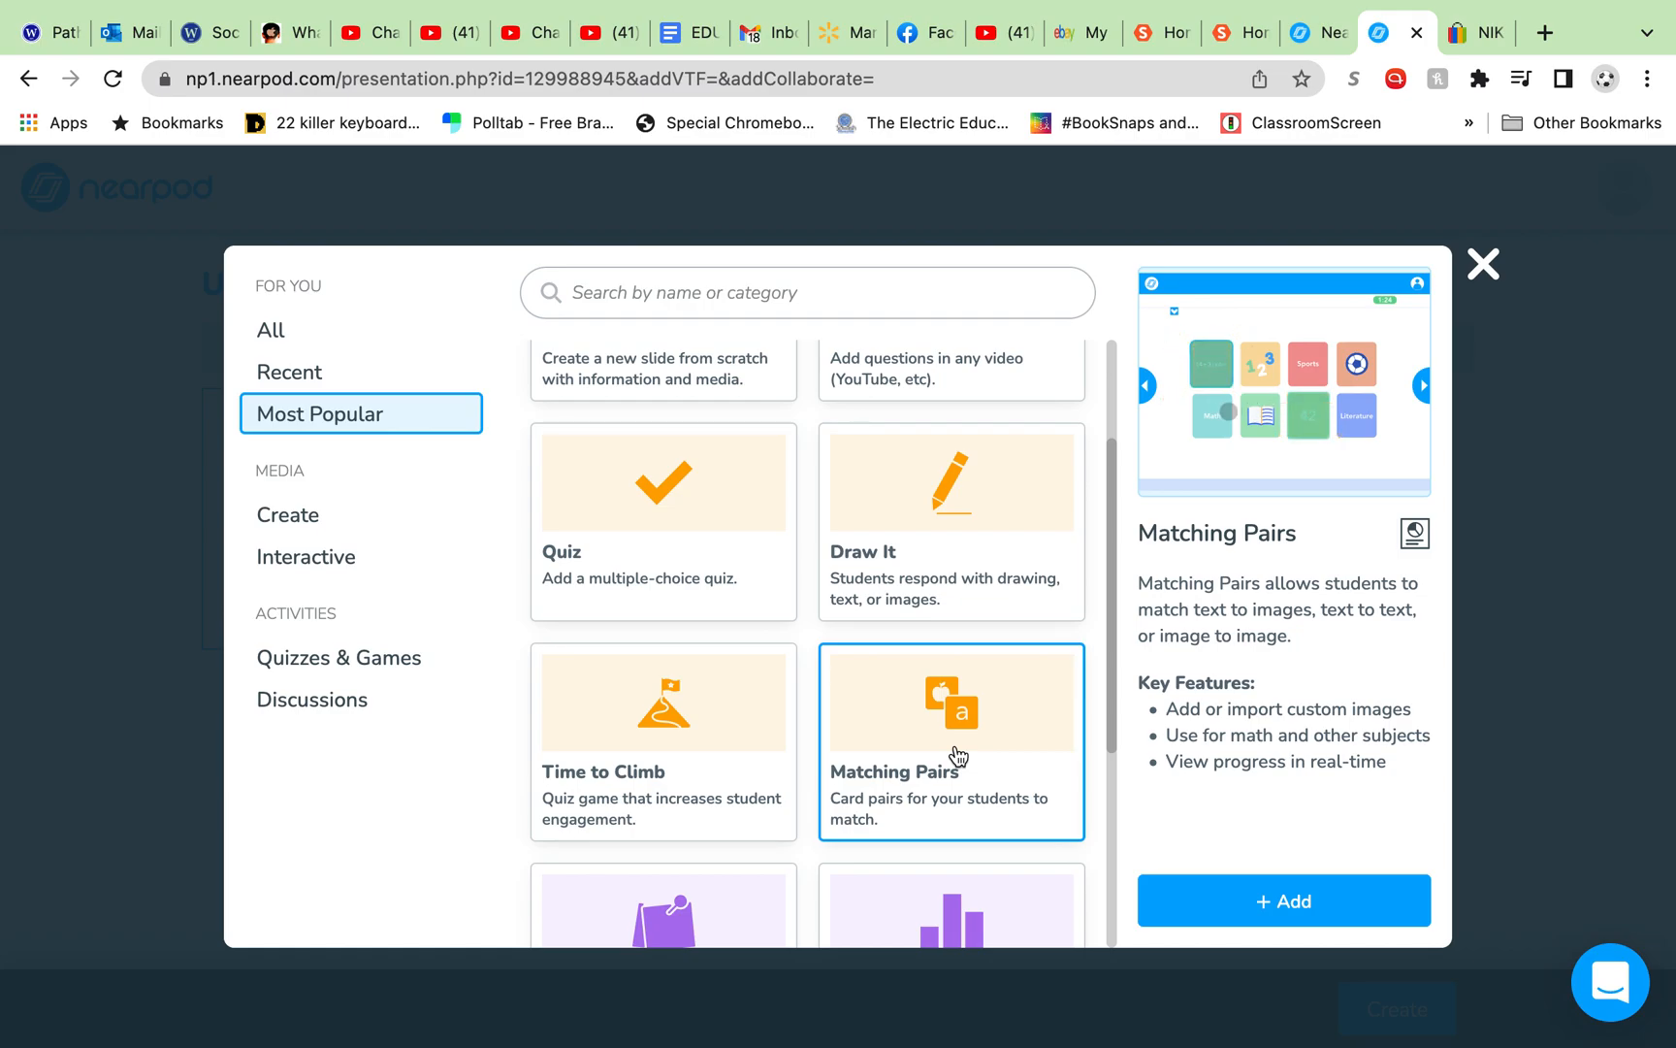
{"action": "scroll", "coordinate": [958, 754], "scroll_direction": "down", "scroll_amount": 2}
{"action": "scroll", "coordinate": [958, 755], "scroll_direction": "down", "scroll_amount": 1}
{"action": "left_click", "coordinate": [760, 667]}
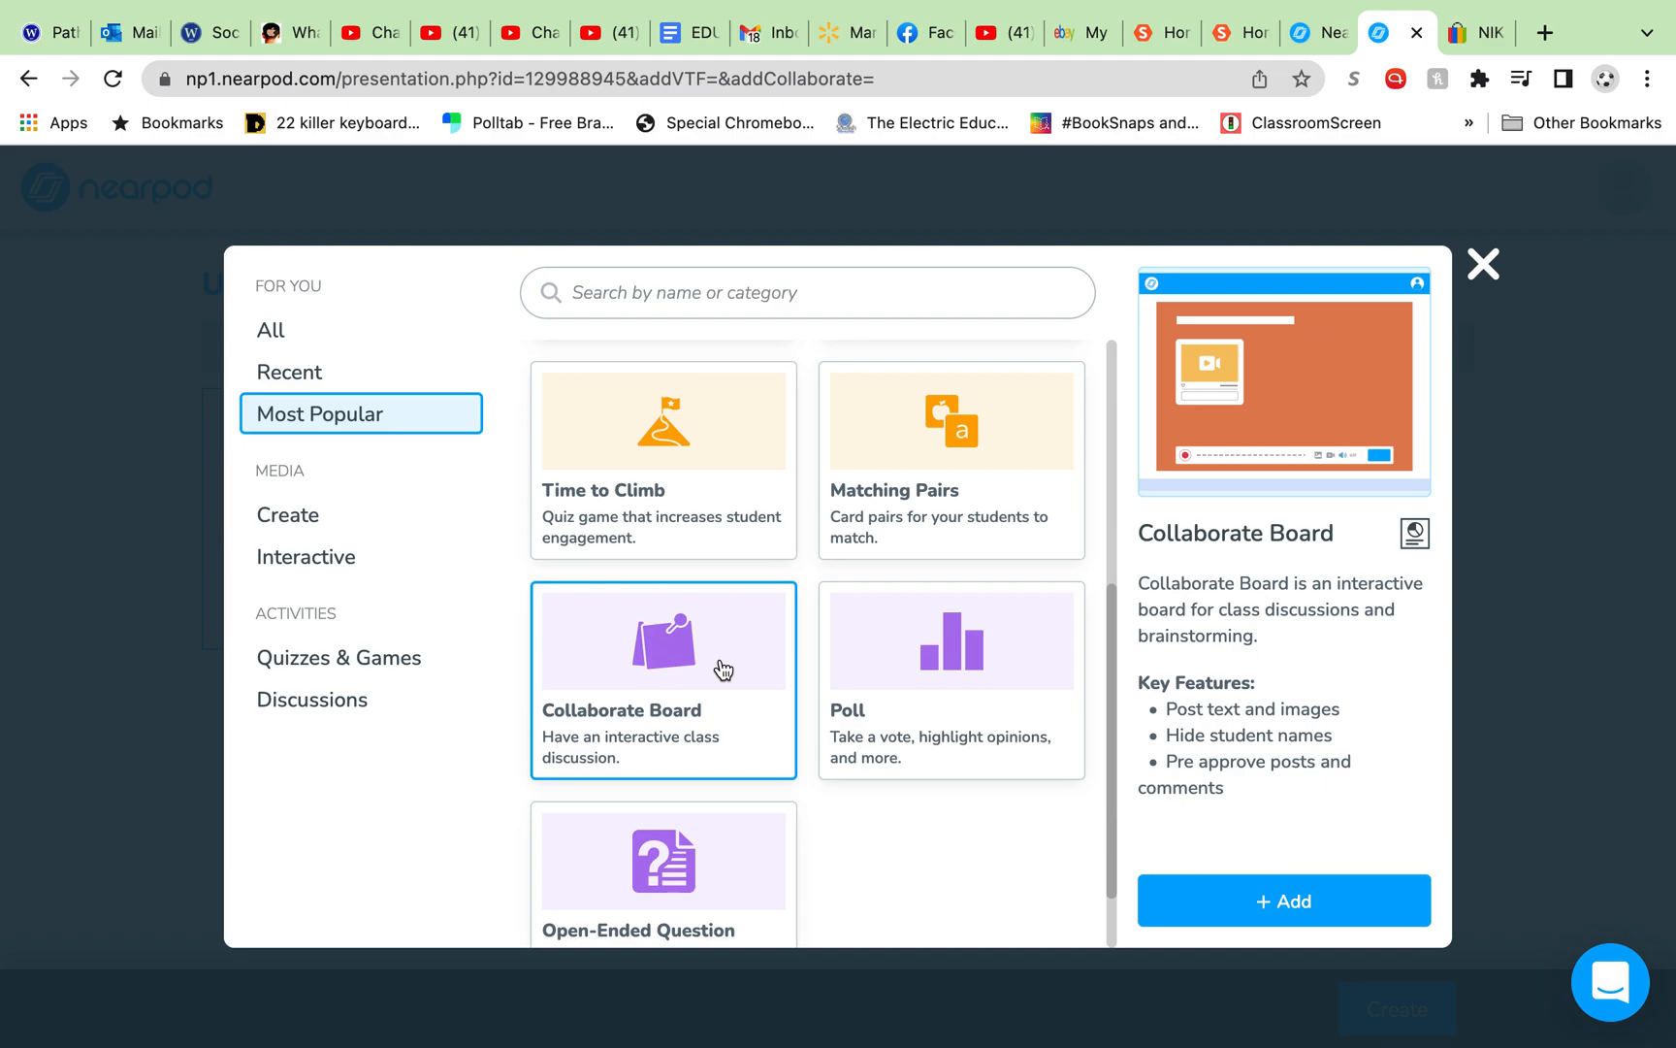
{"action": "left_click", "coordinate": [906, 700]}
{"action": "scroll", "coordinate": [904, 679], "scroll_direction": "down", "scroll_amount": 1}
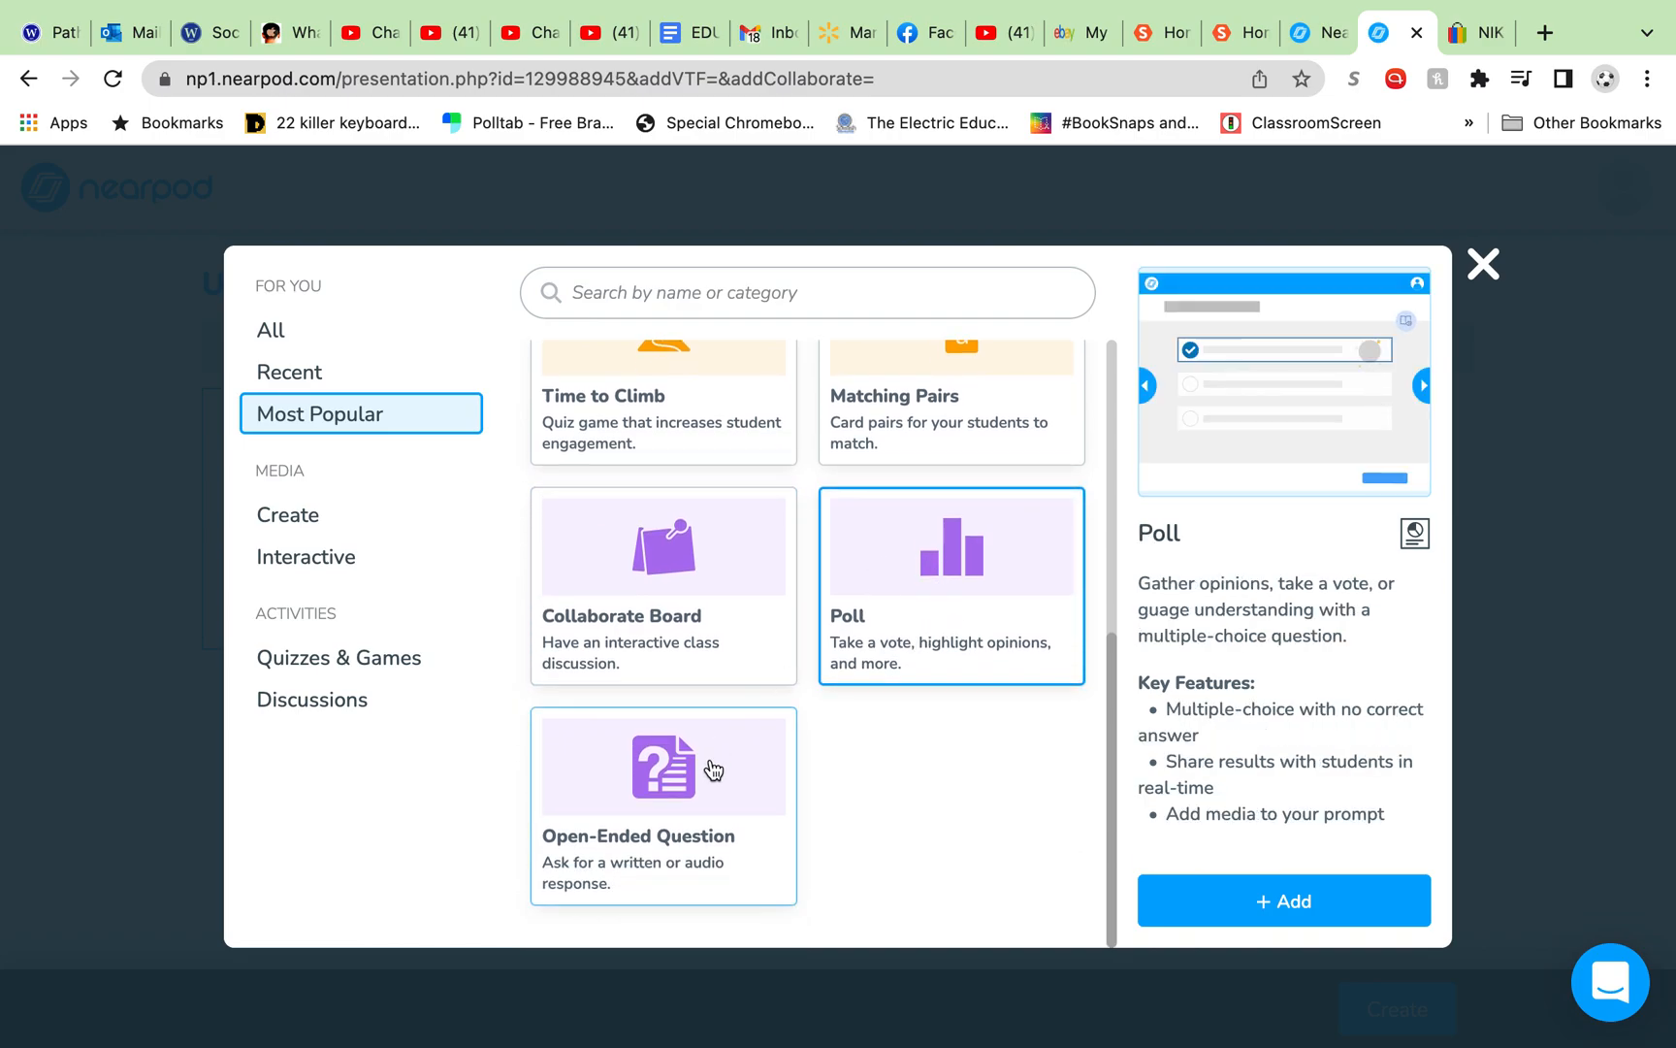
{"action": "left_click", "coordinate": [661, 767]}
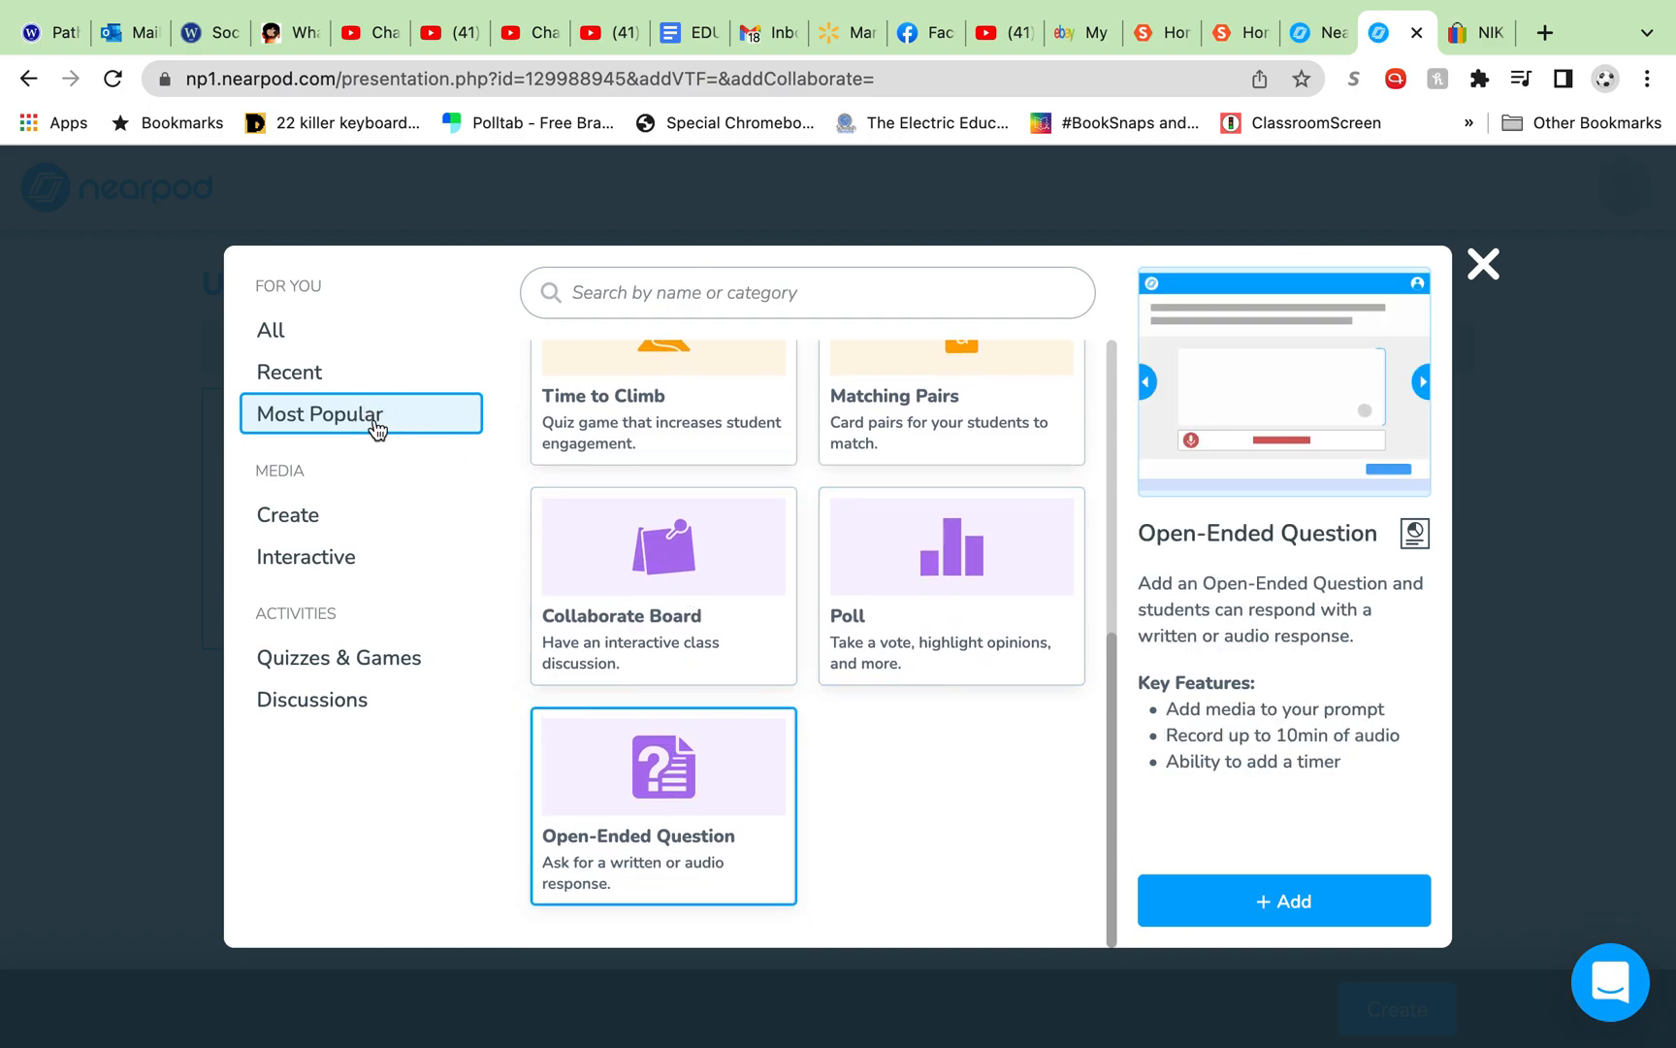
Look through the Create media types, such as Slideshow, Sway, PDF, Powerpoint, Images and Audio
{"action": "left_click", "coordinate": [327, 525]}
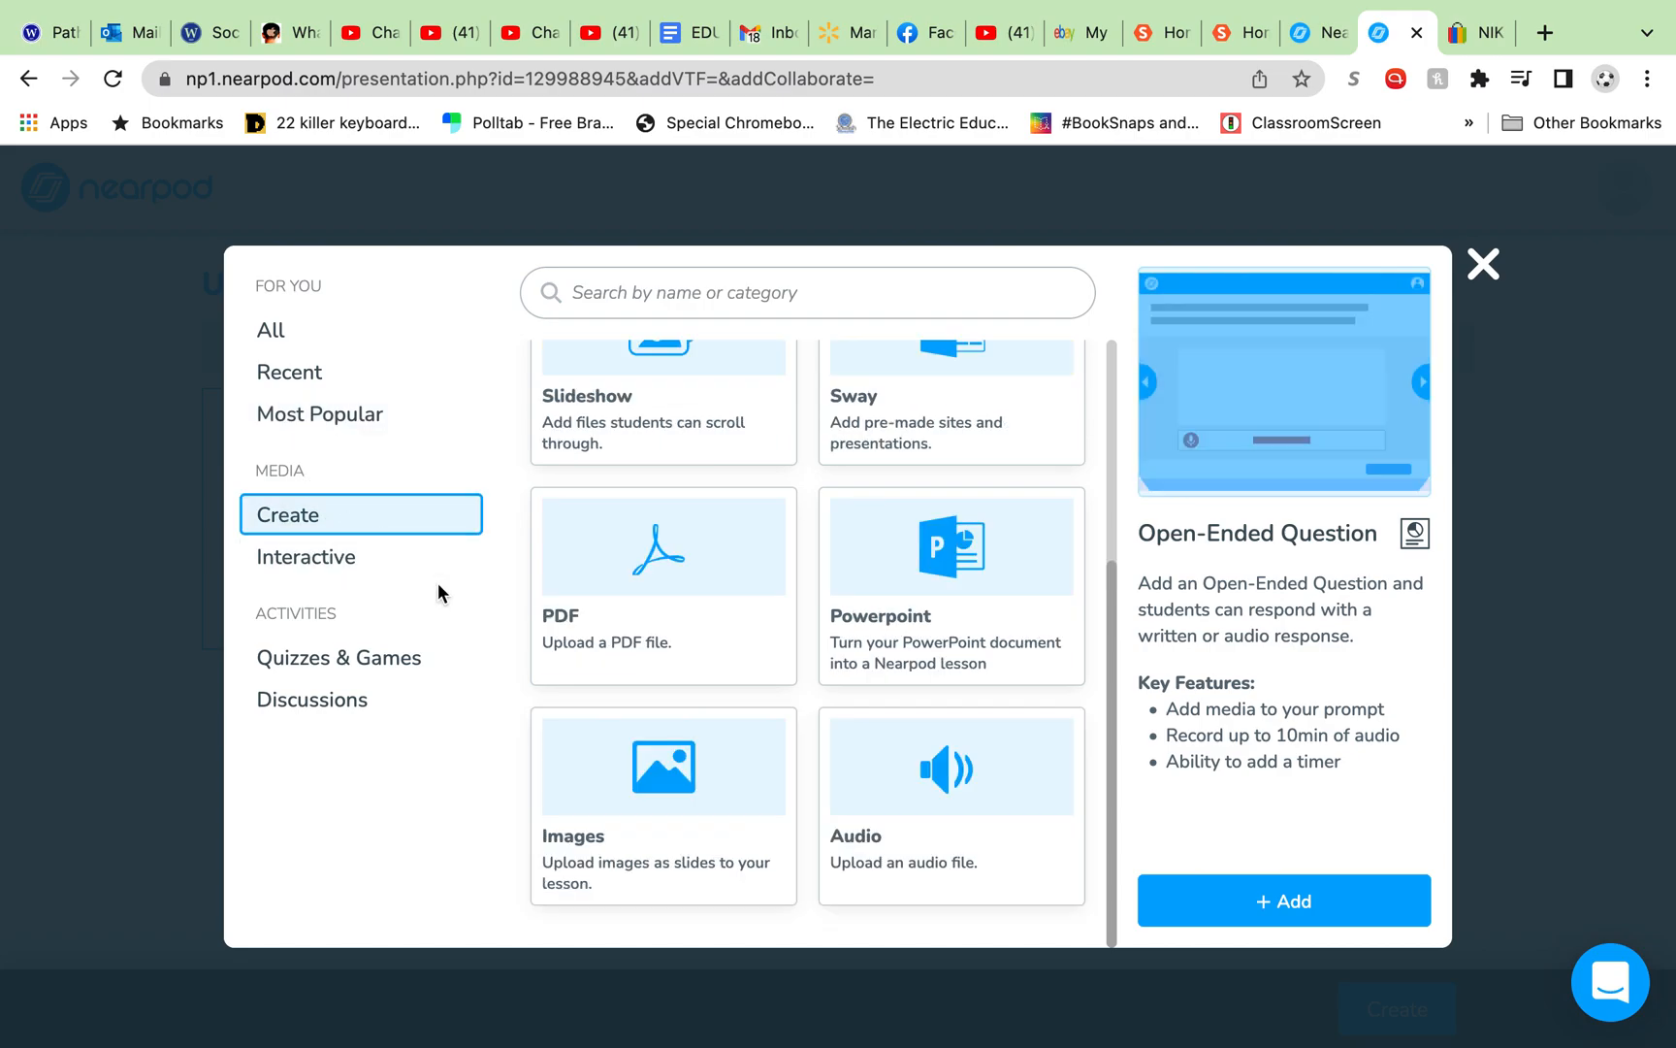
{"action": "scroll", "coordinate": [703, 572], "scroll_direction": "up", "scroll_amount": 5}
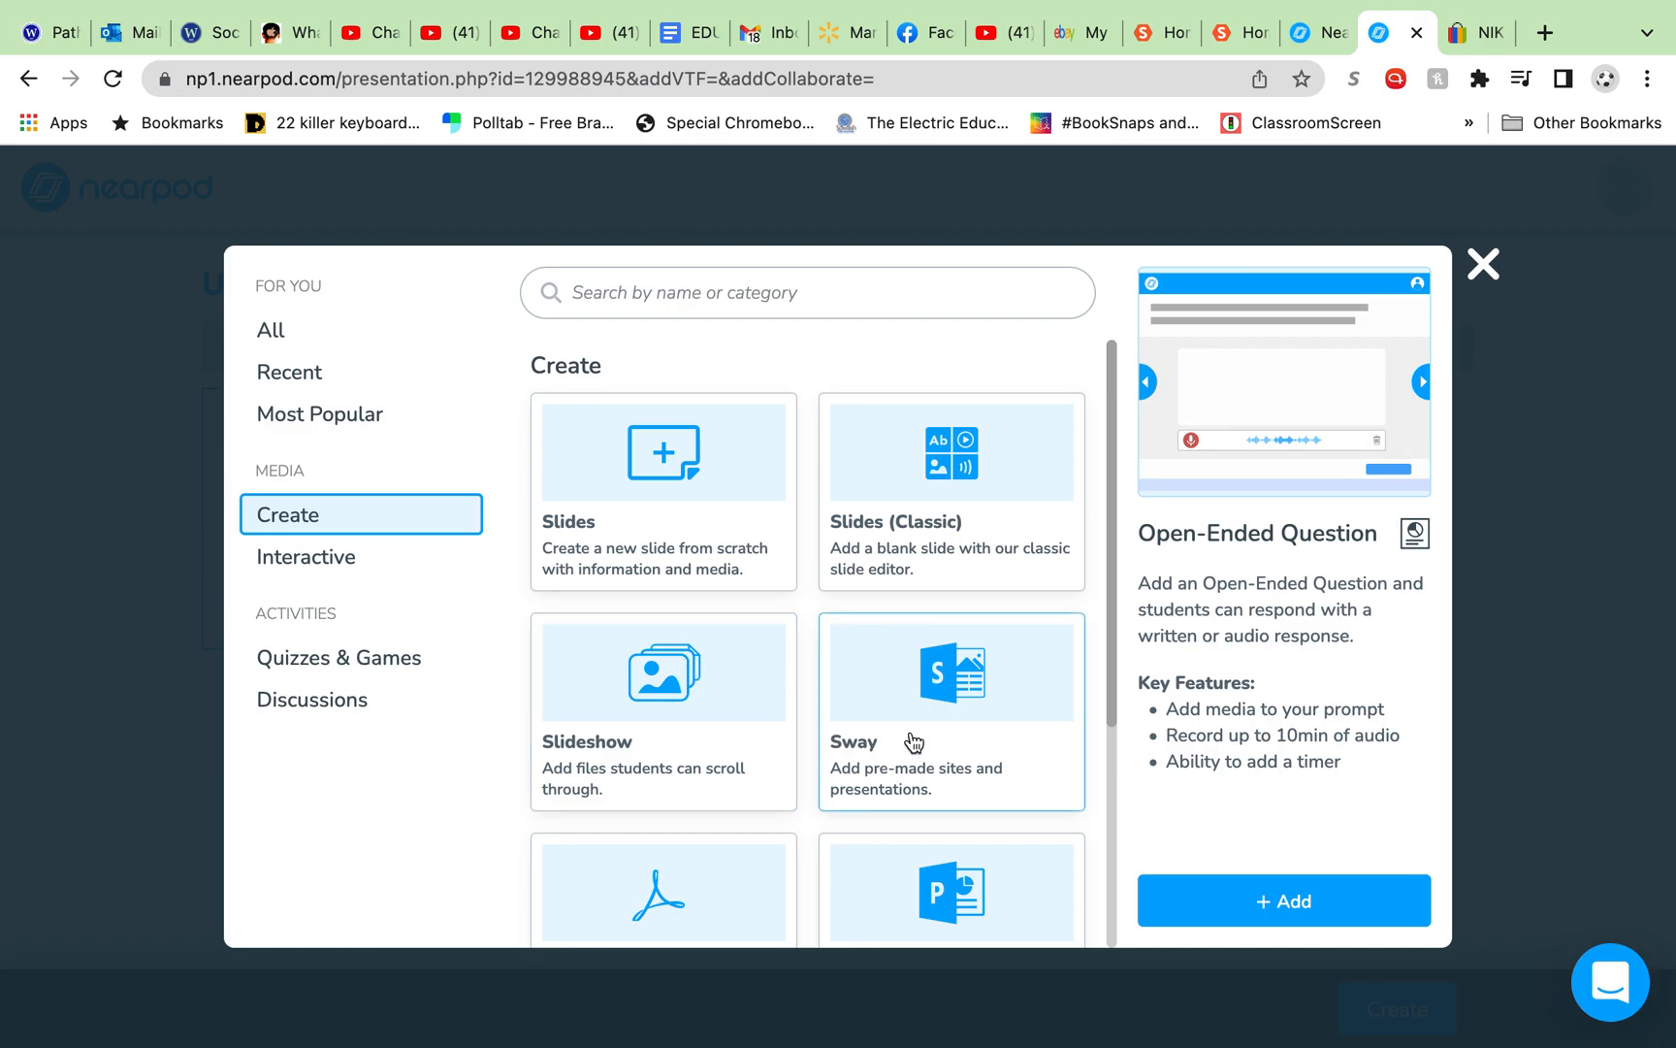
{"action": "scroll", "coordinate": [913, 745], "scroll_direction": "down", "scroll_amount": 1}
{"action": "scroll", "coordinate": [912, 687], "scroll_direction": "down", "scroll_amount": 3}
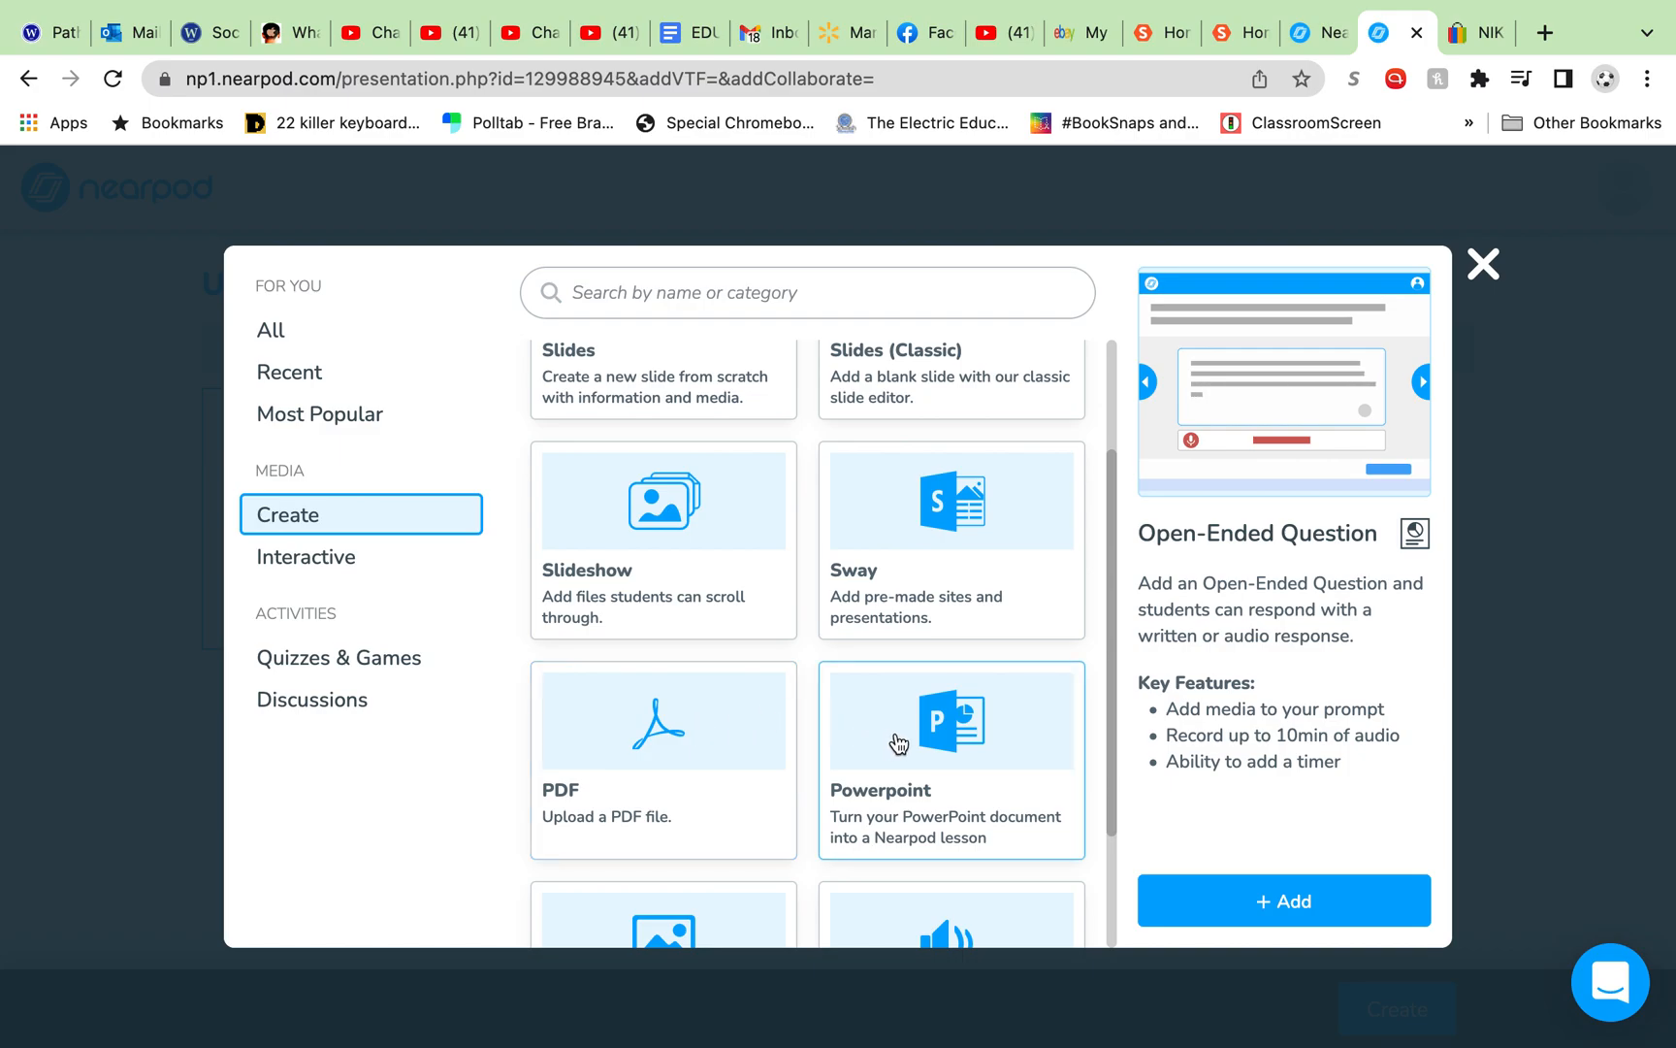
{"action": "scroll", "coordinate": [899, 742], "scroll_direction": "down", "scroll_amount": 2}
{"action": "scroll", "coordinate": [904, 683], "scroll_direction": "down", "scroll_amount": 2}
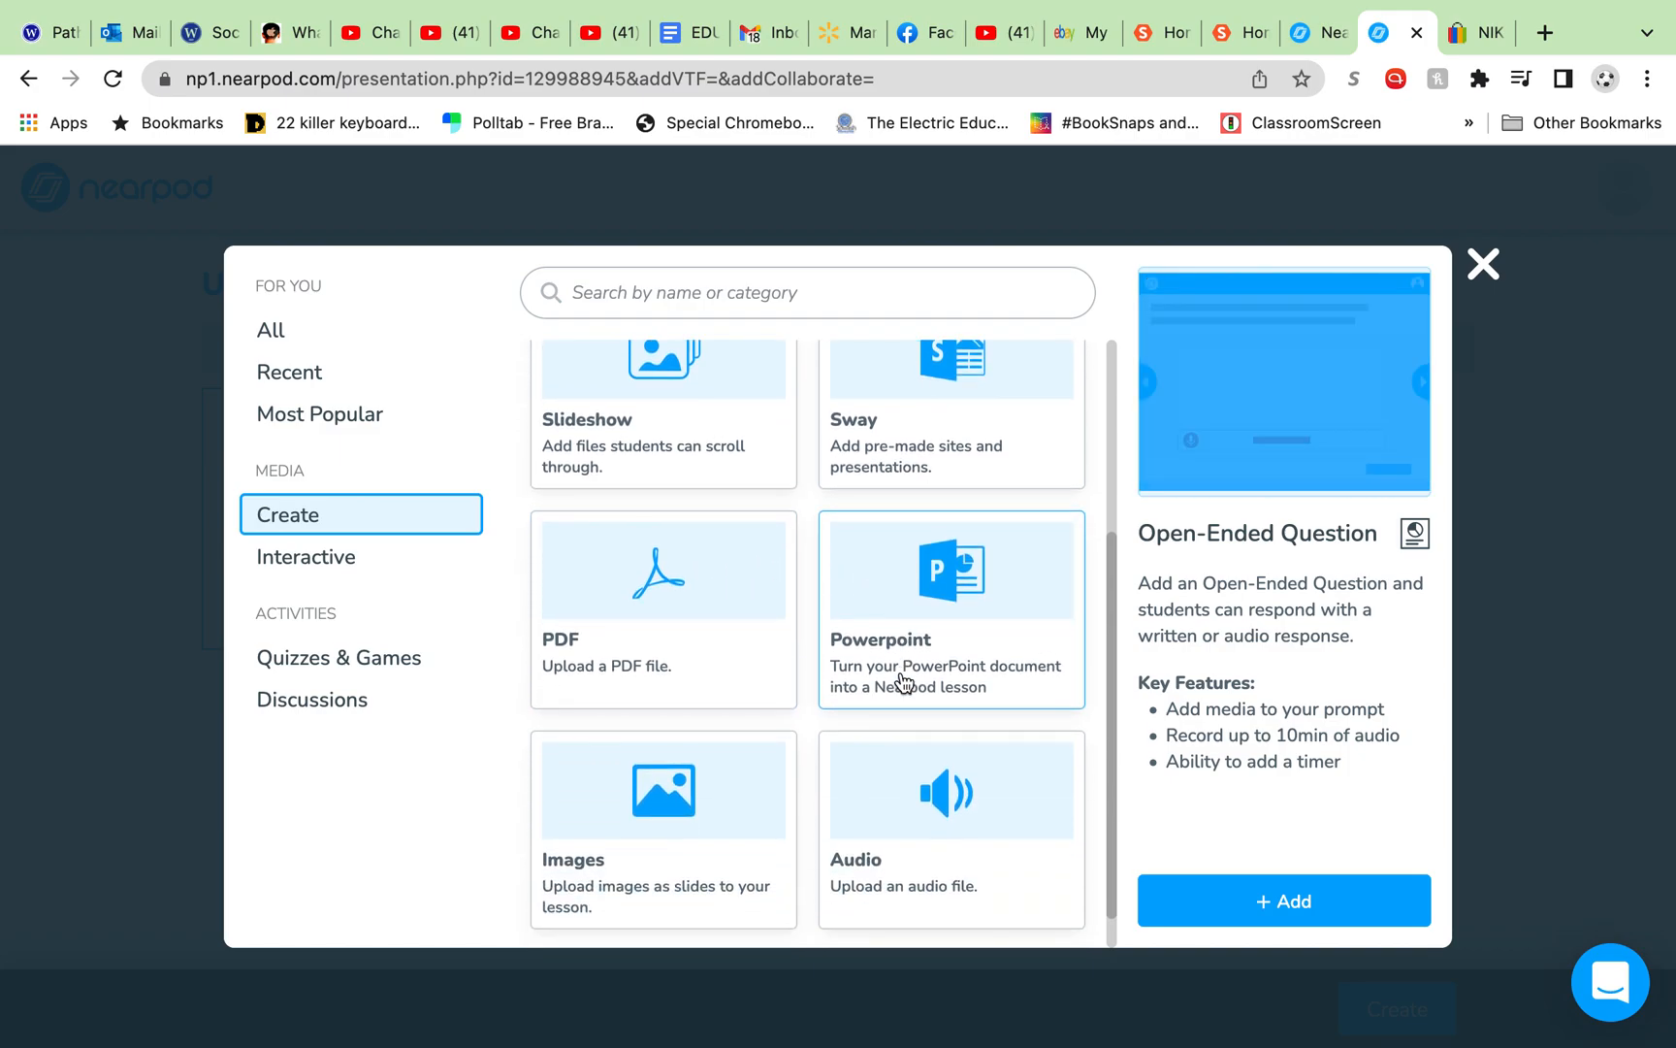
{"action": "scroll", "coordinate": [802, 789], "scroll_direction": "down", "scroll_amount": 1}
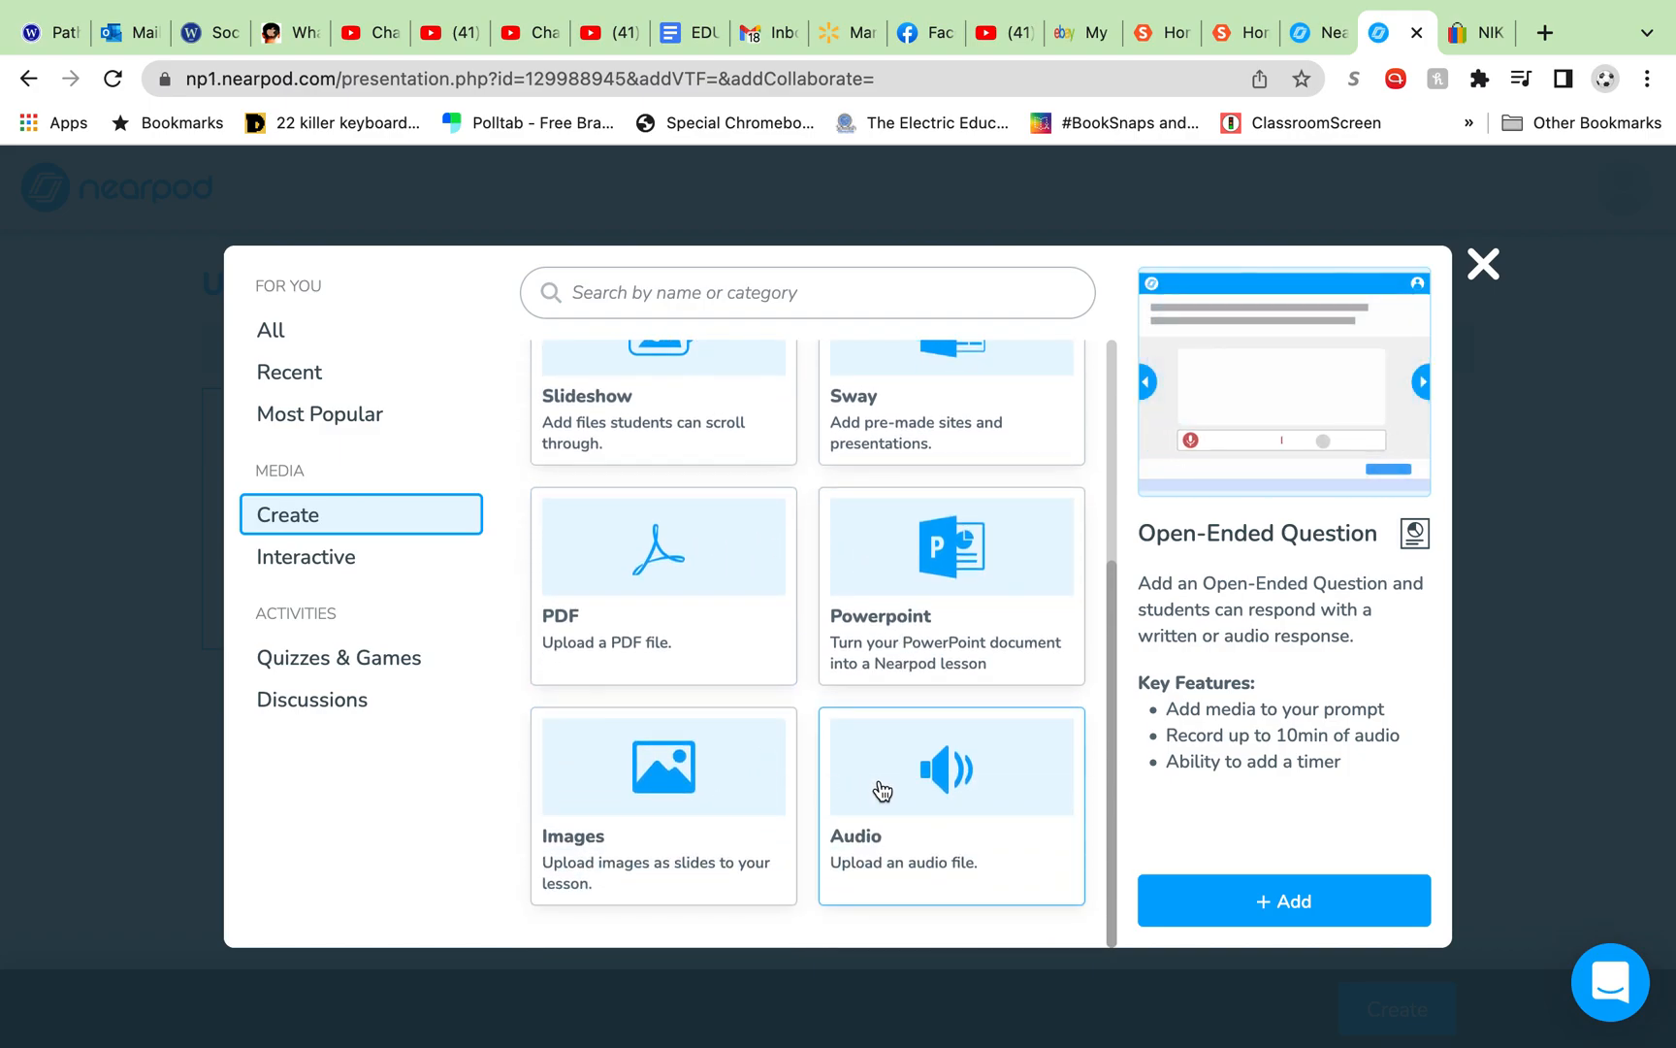
{"action": "scroll", "coordinate": [879, 790], "scroll_direction": "up", "scroll_amount": 2}
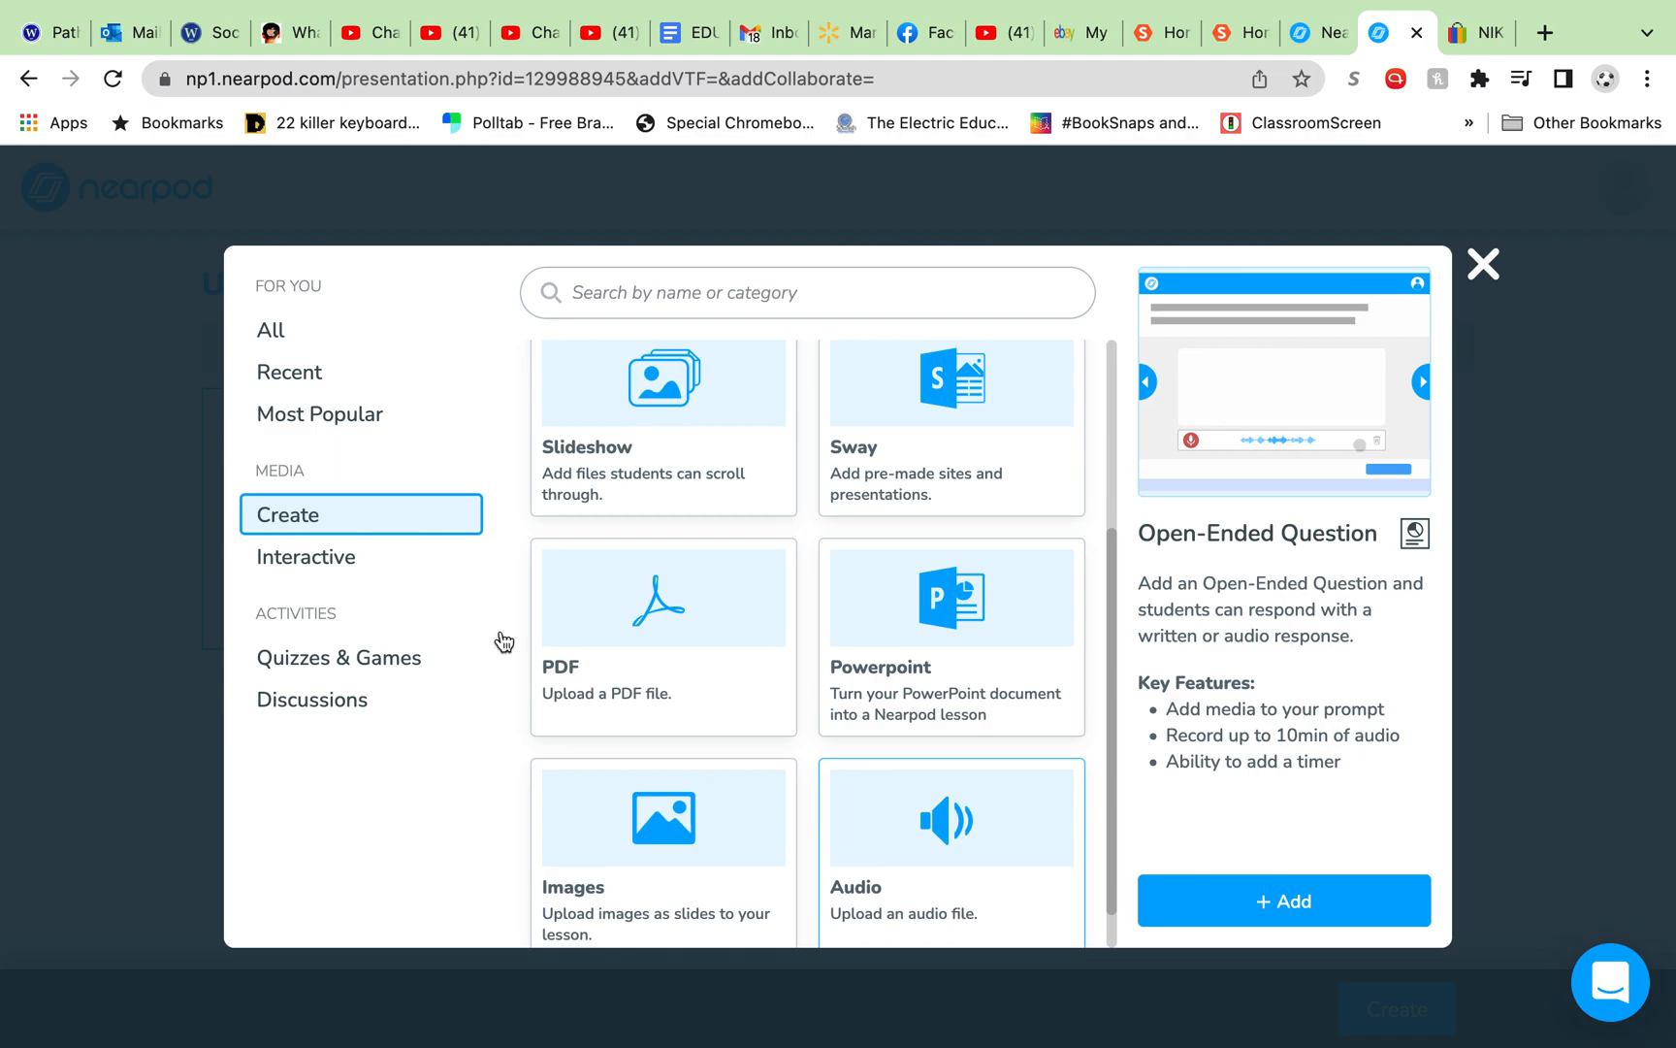
Look through the Interactive media types, such as Web Content, Flocabulary Video, Nearpod 3D, Simulation and VR Fieldtrip
{"action": "left_click", "coordinate": [352, 569]}
{"action": "scroll", "coordinate": [665, 514], "scroll_direction": "up", "scroll_amount": 1}
{"action": "scroll", "coordinate": [669, 495], "scroll_direction": "up", "scroll_amount": 2}
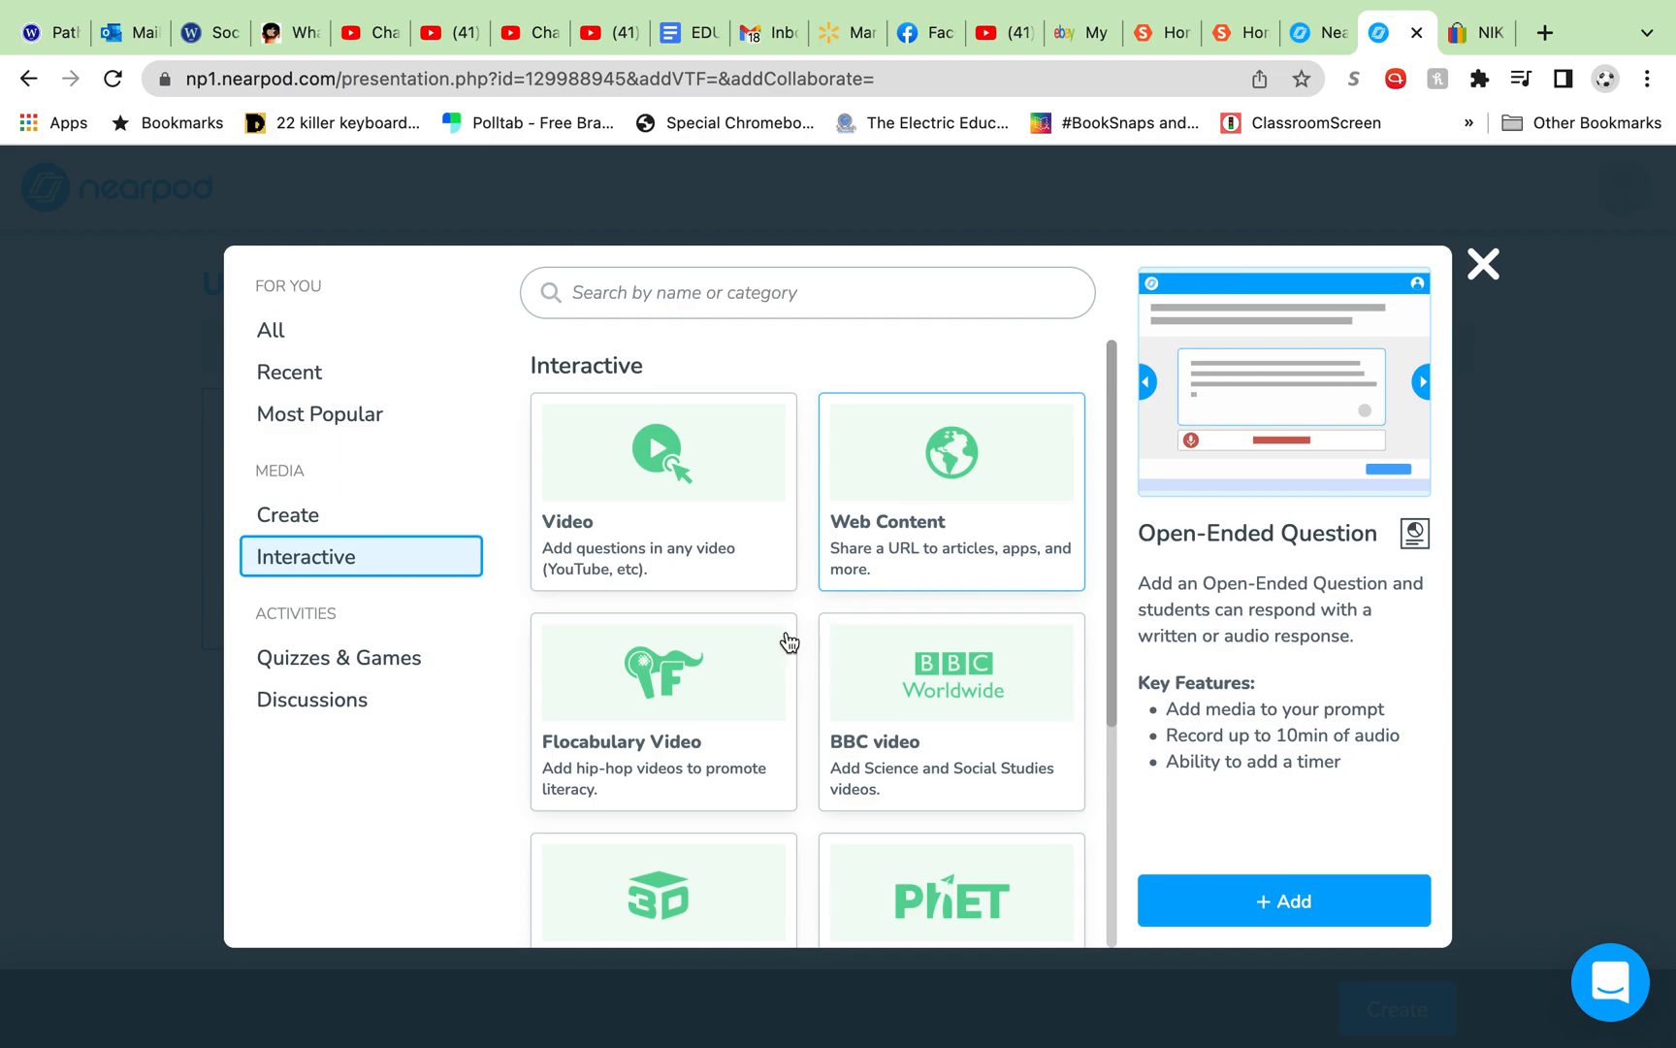
{"action": "scroll", "coordinate": [717, 679], "scroll_direction": "down", "scroll_amount": 1}
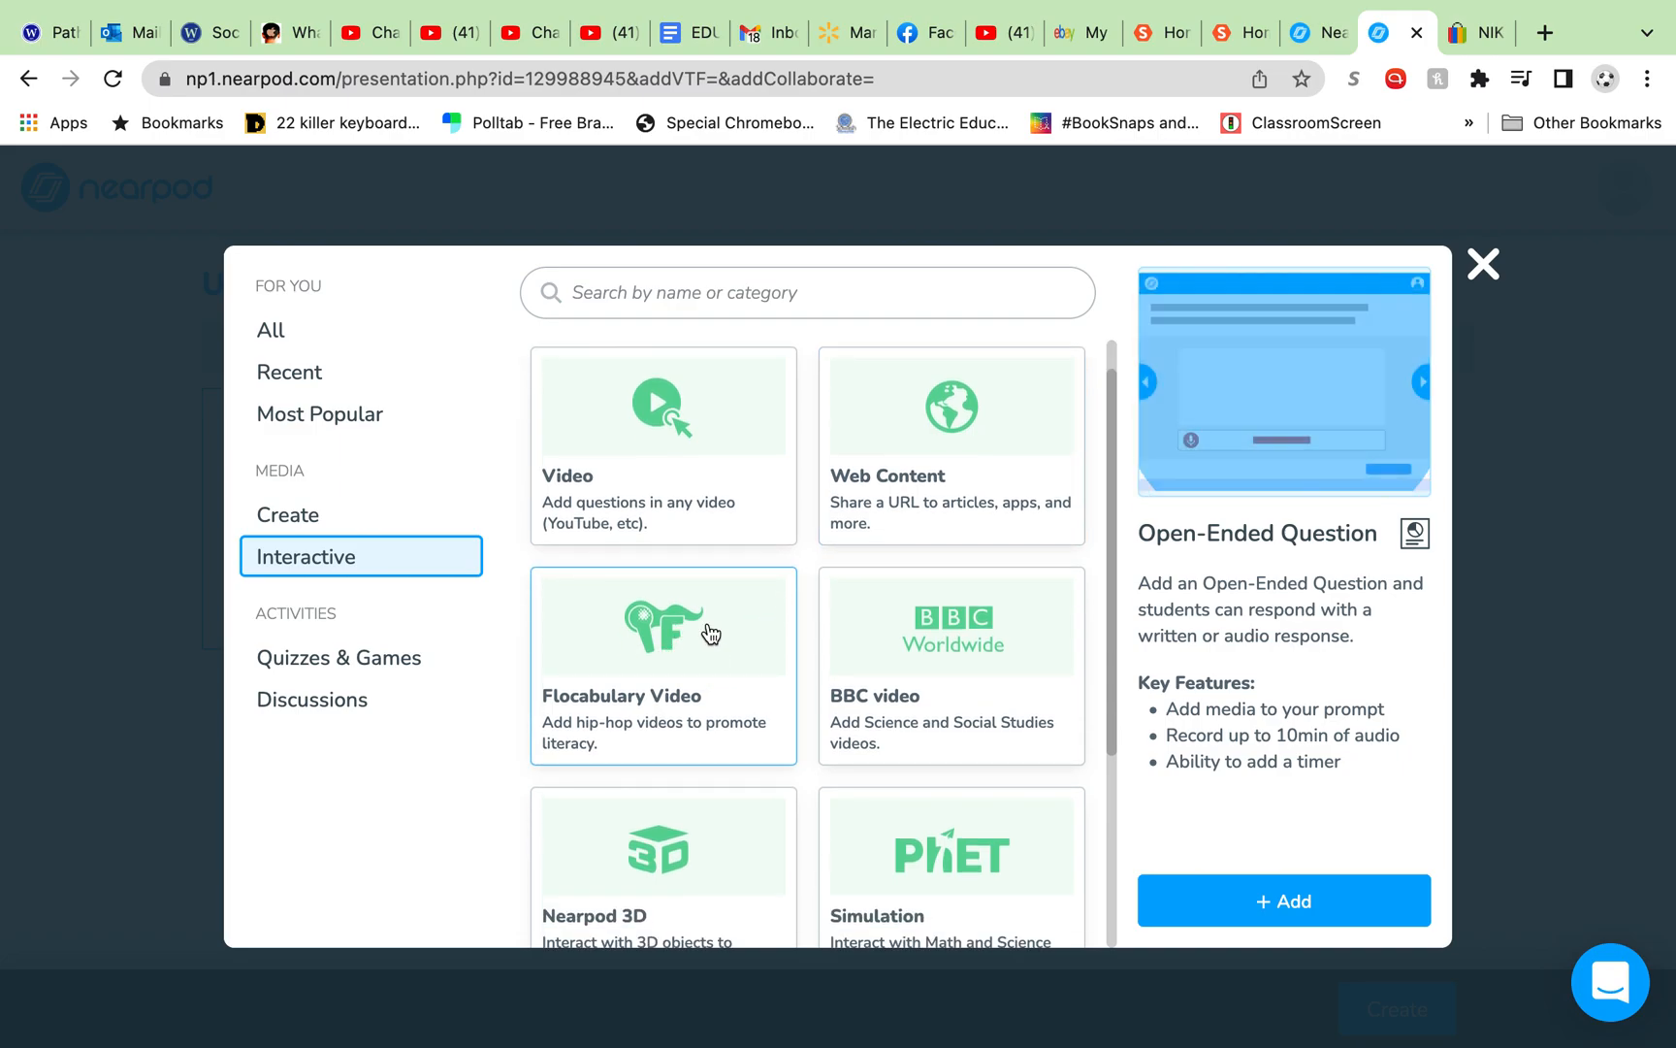
{"action": "scroll", "coordinate": [946, 689], "scroll_direction": "down", "scroll_amount": 3}
{"action": "scroll", "coordinate": [941, 679], "scroll_direction": "down", "scroll_amount": 2}
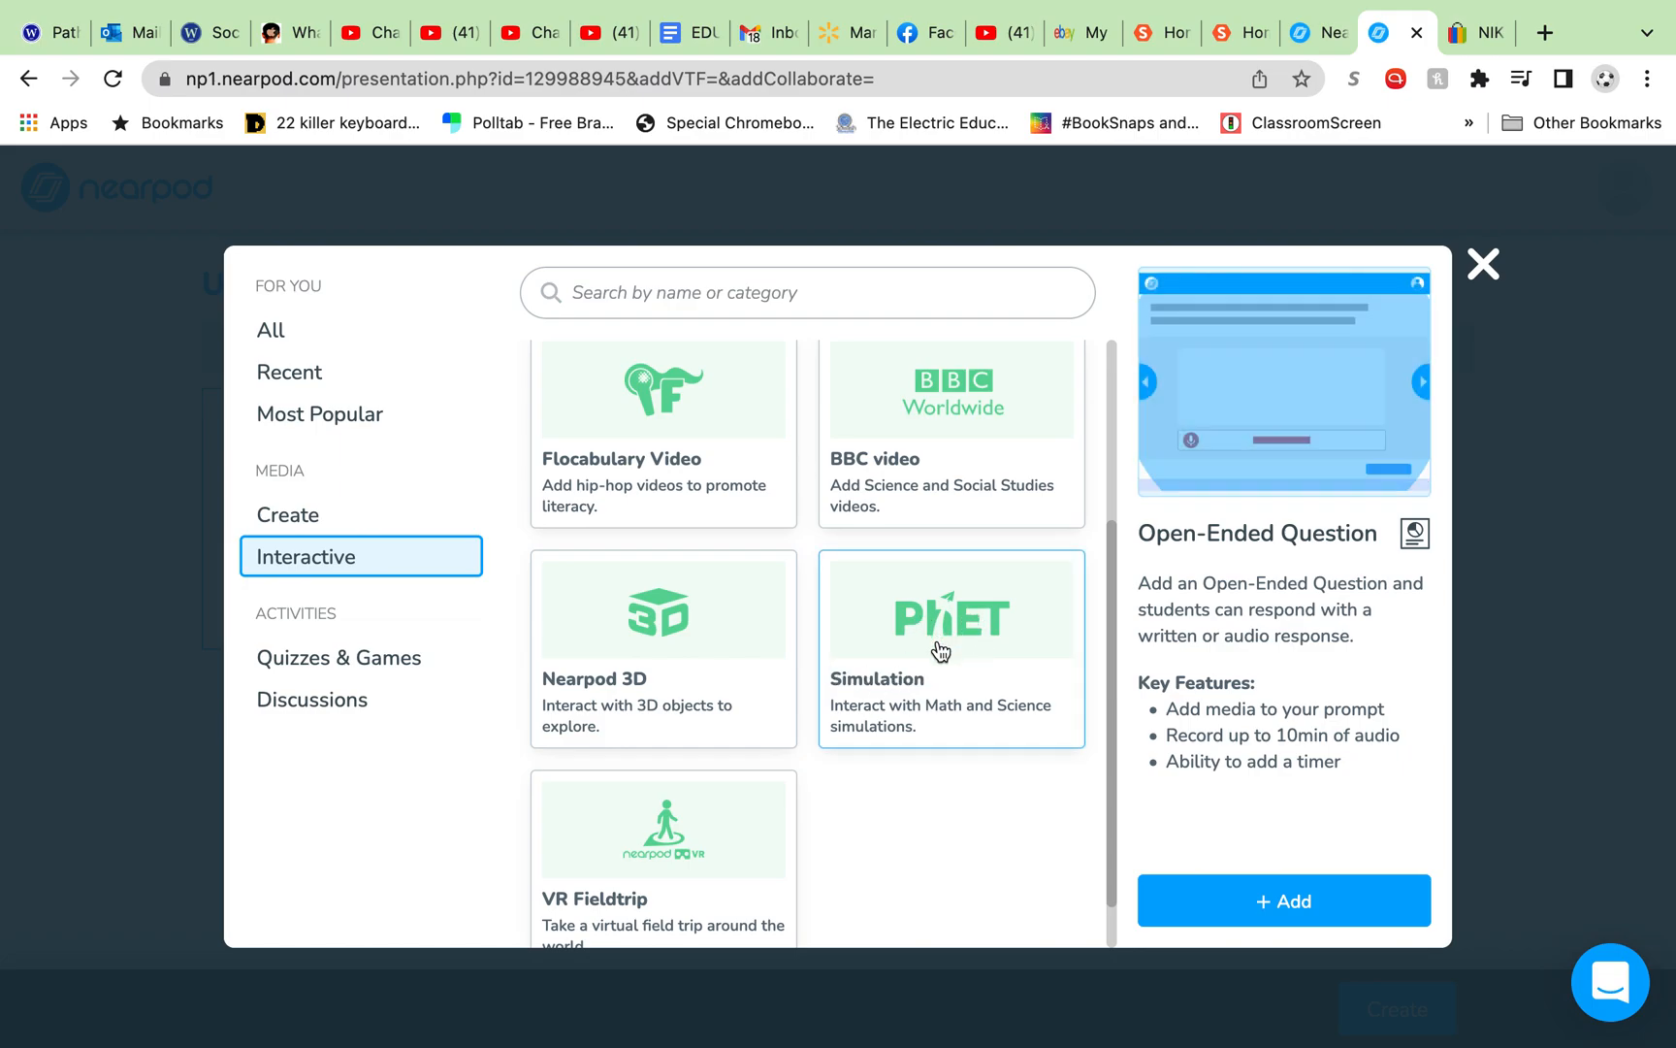
{"action": "scroll", "coordinate": [935, 652], "scroll_direction": "down", "scroll_amount": 2}
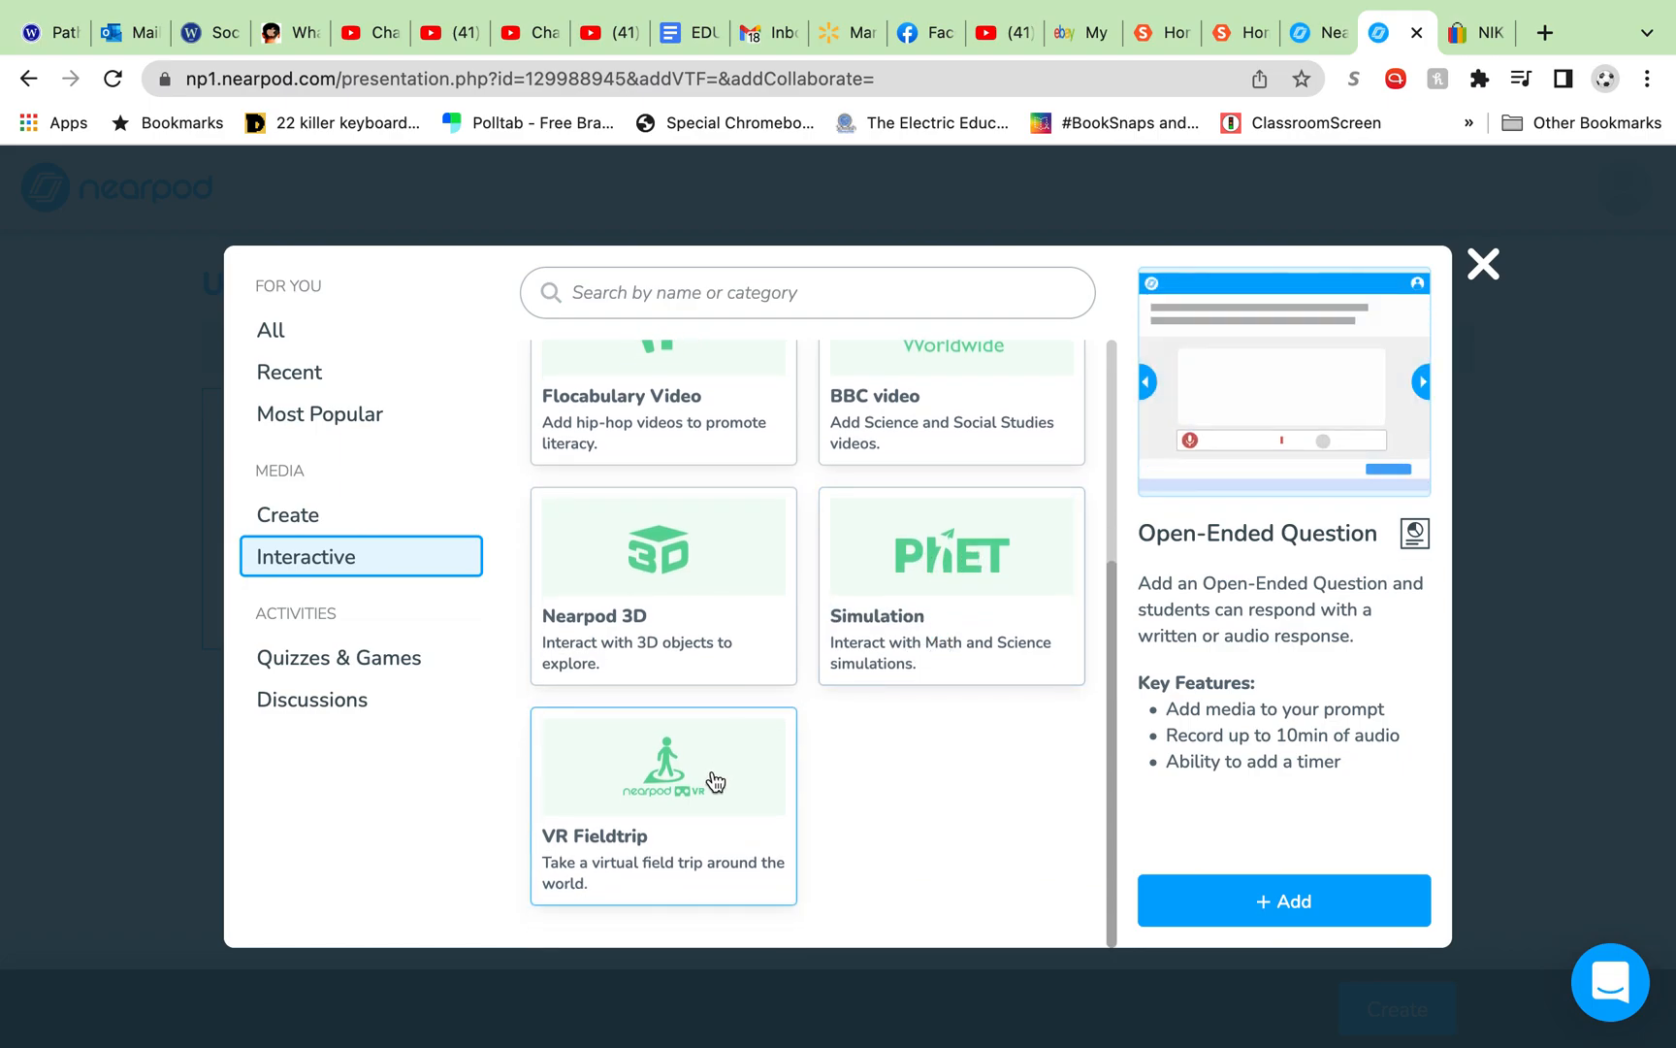
Review the activity types offered under Quizzes & Games and under Discussions
{"action": "left_click", "coordinate": [394, 659]}
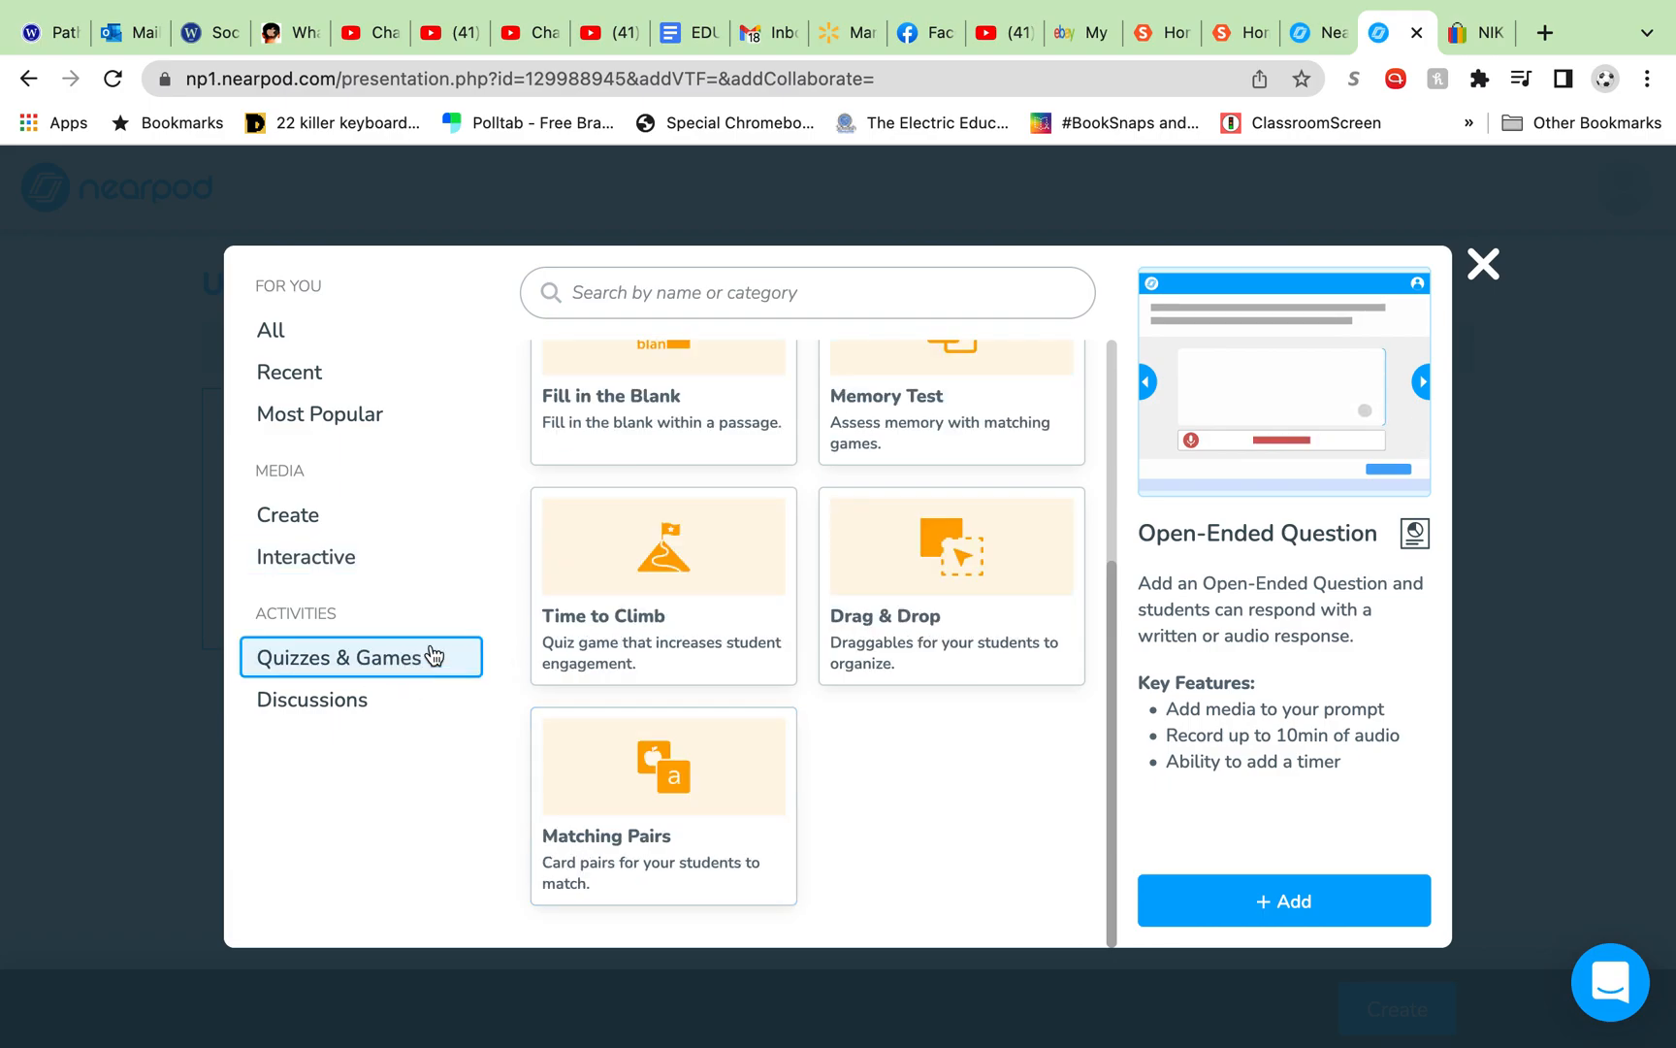
{"action": "scroll", "coordinate": [570, 645], "scroll_direction": "up", "scroll_amount": 3}
{"action": "scroll", "coordinate": [571, 645], "scroll_direction": "down", "scroll_amount": 1}
{"action": "scroll", "coordinate": [571, 646], "scroll_direction": "down", "scroll_amount": 3}
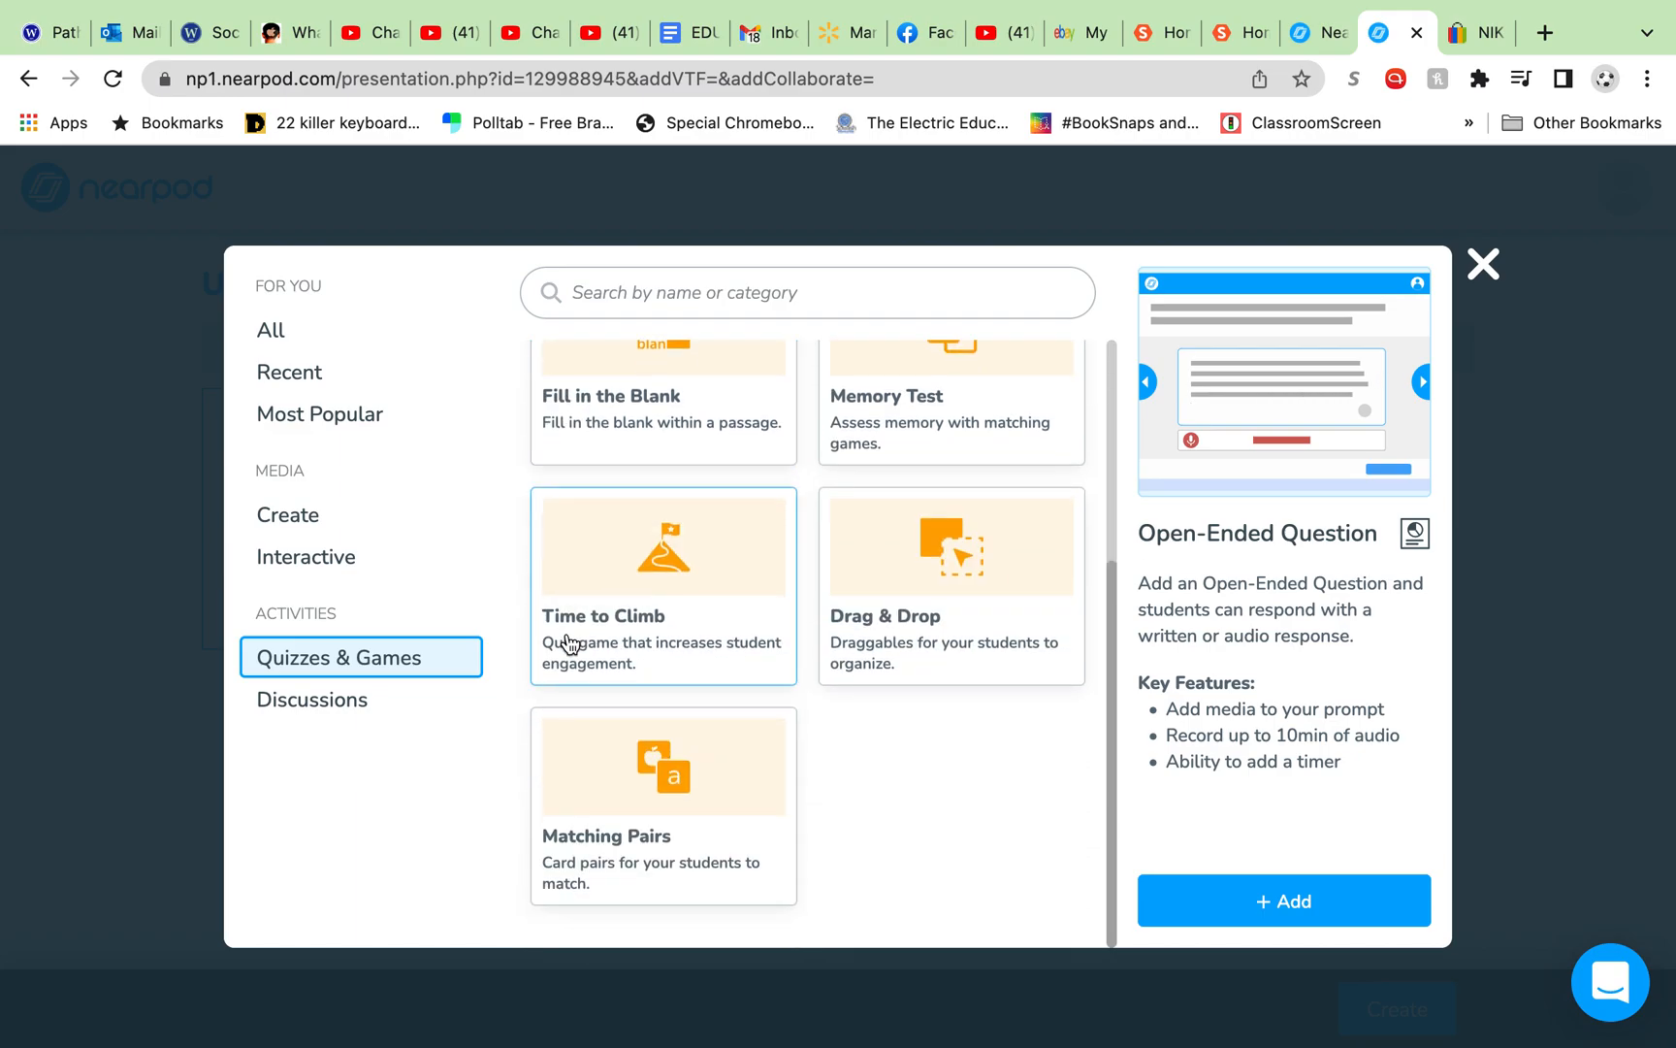
{"action": "left_click", "coordinate": [366, 702]}
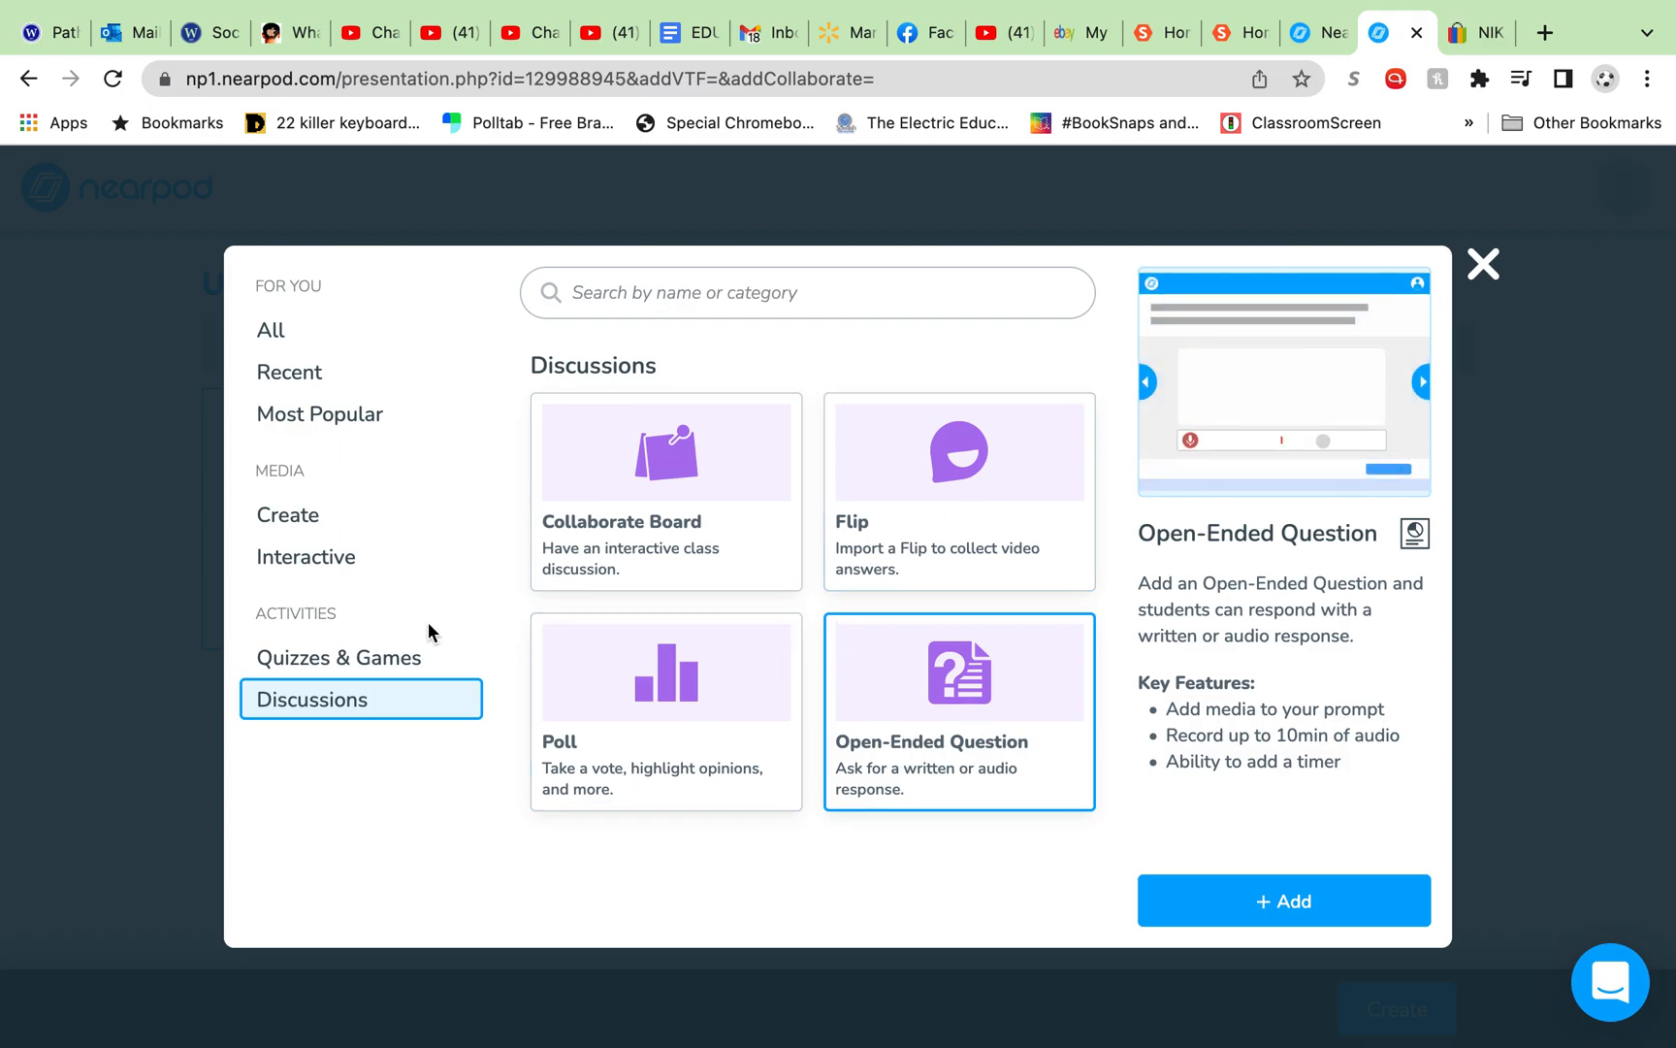
Add a new blank slide to the lesson with the Slides content type and save it
{"action": "left_click", "coordinate": [344, 519]}
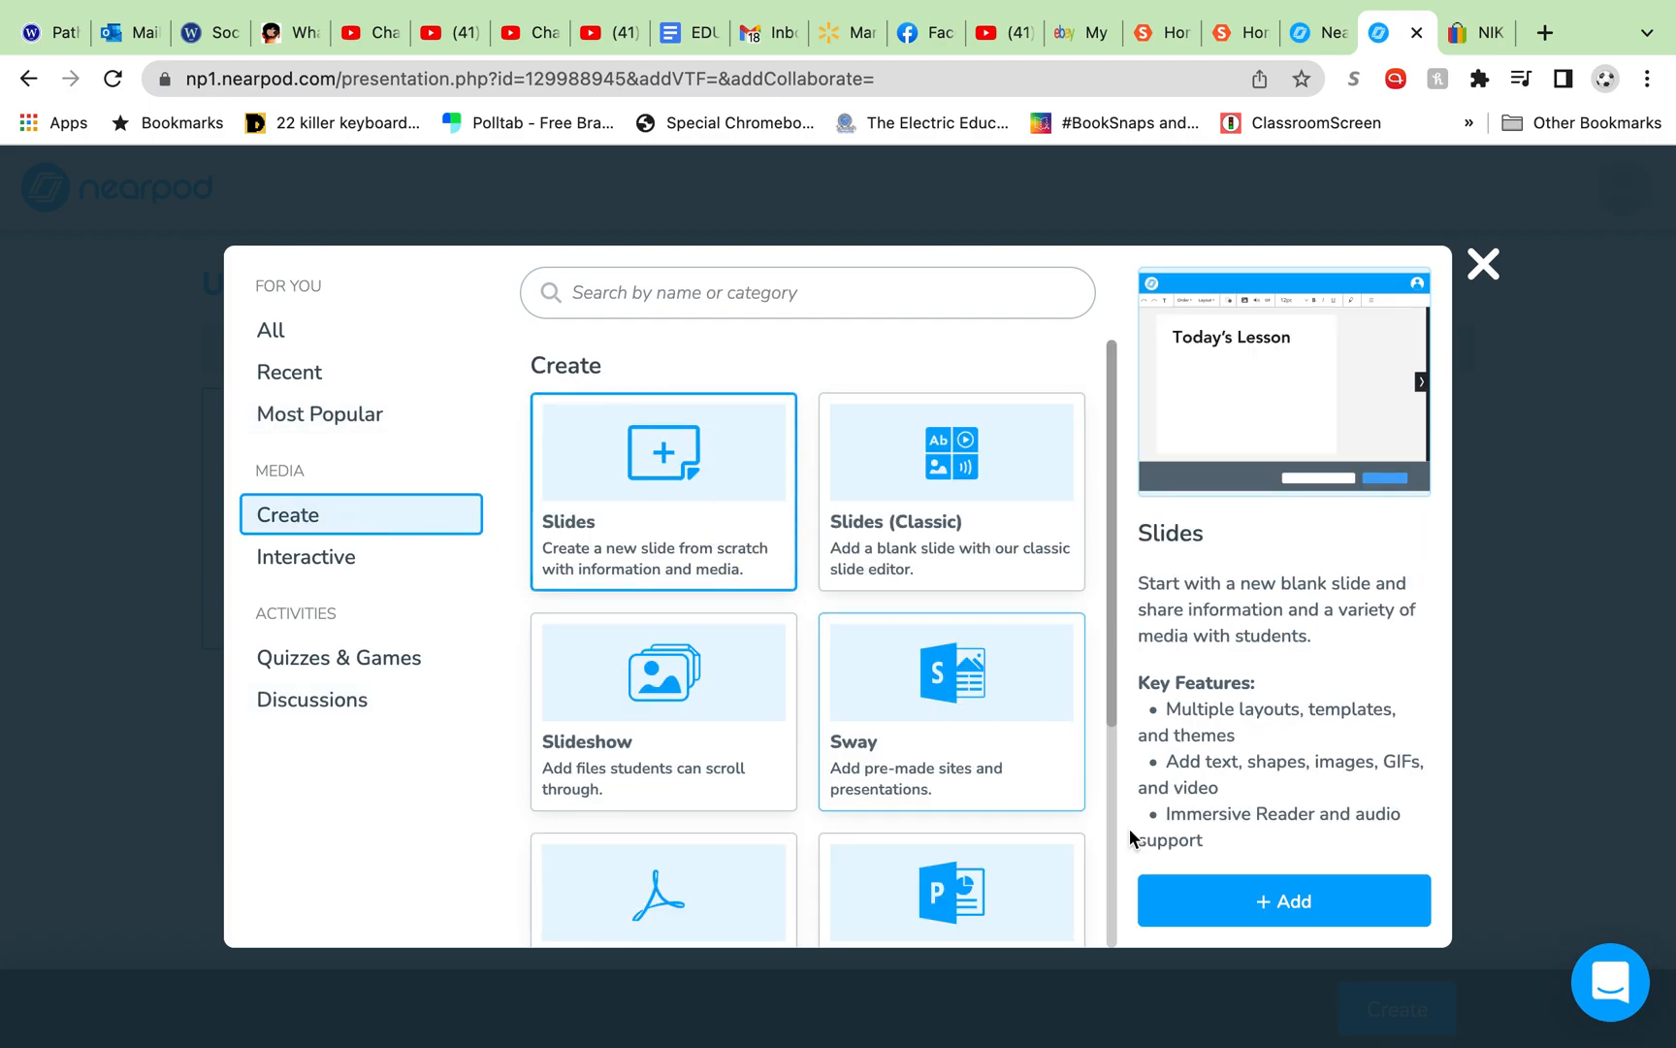
{"action": "left_click", "coordinate": [1263, 907]}
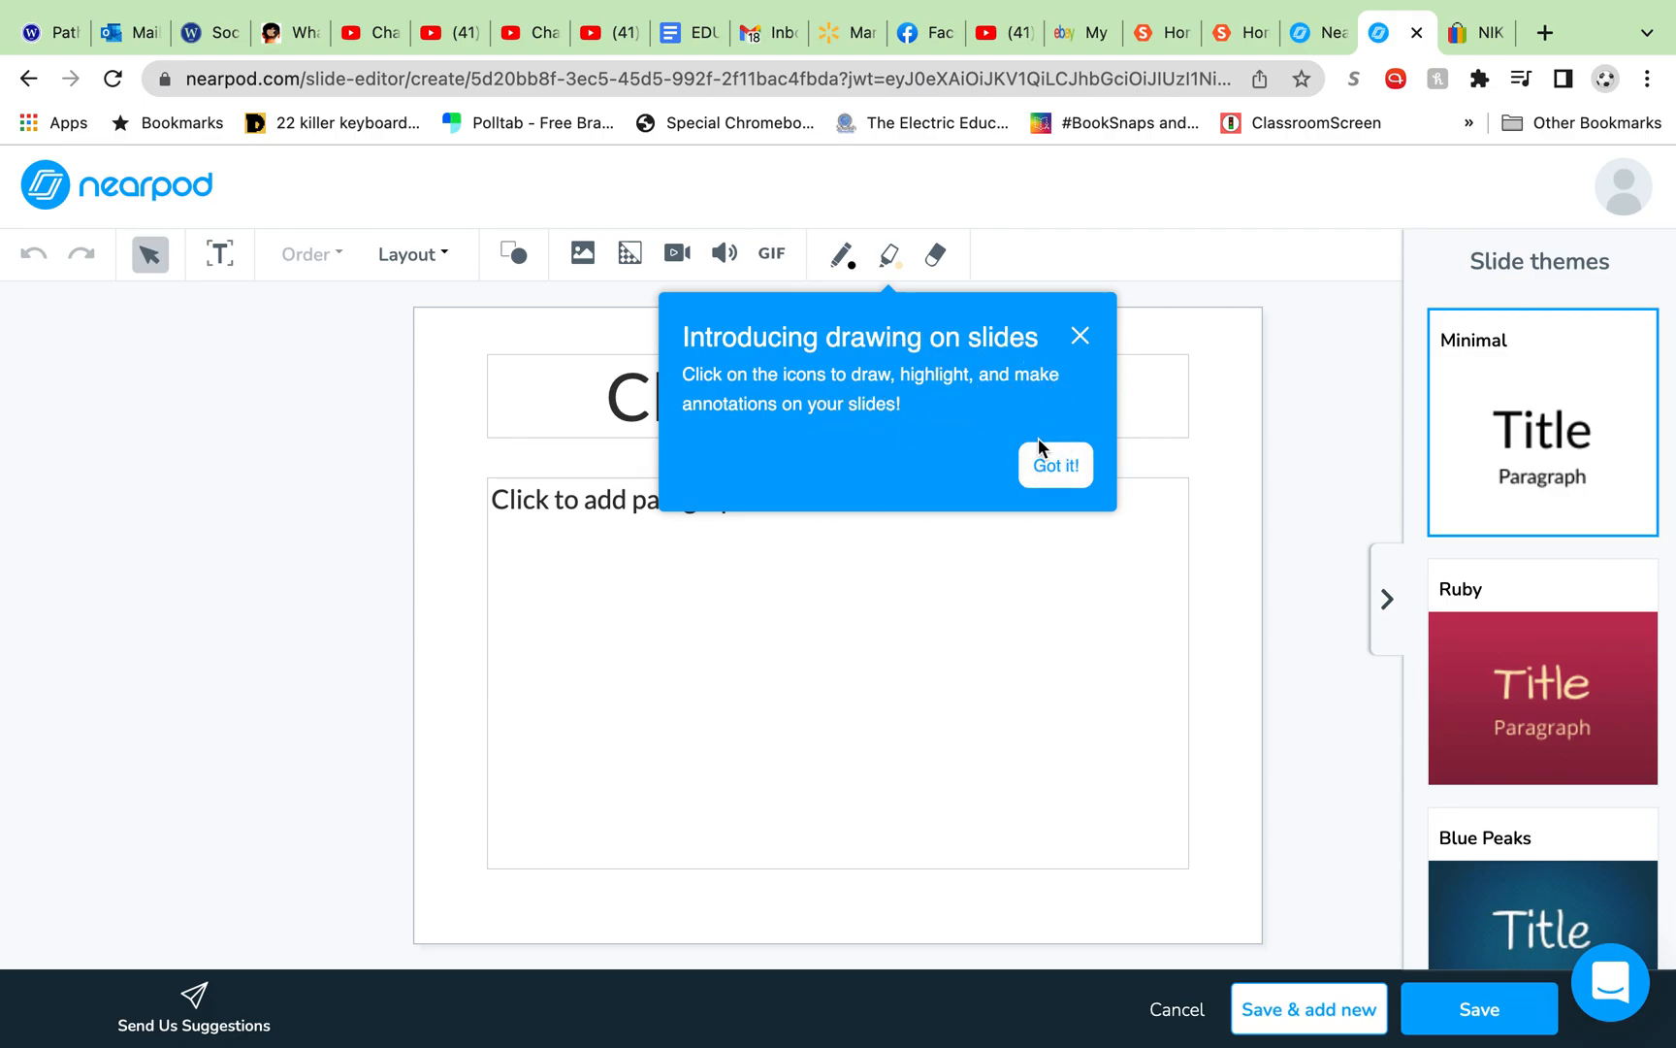
{"action": "left_click", "coordinate": [1058, 469]}
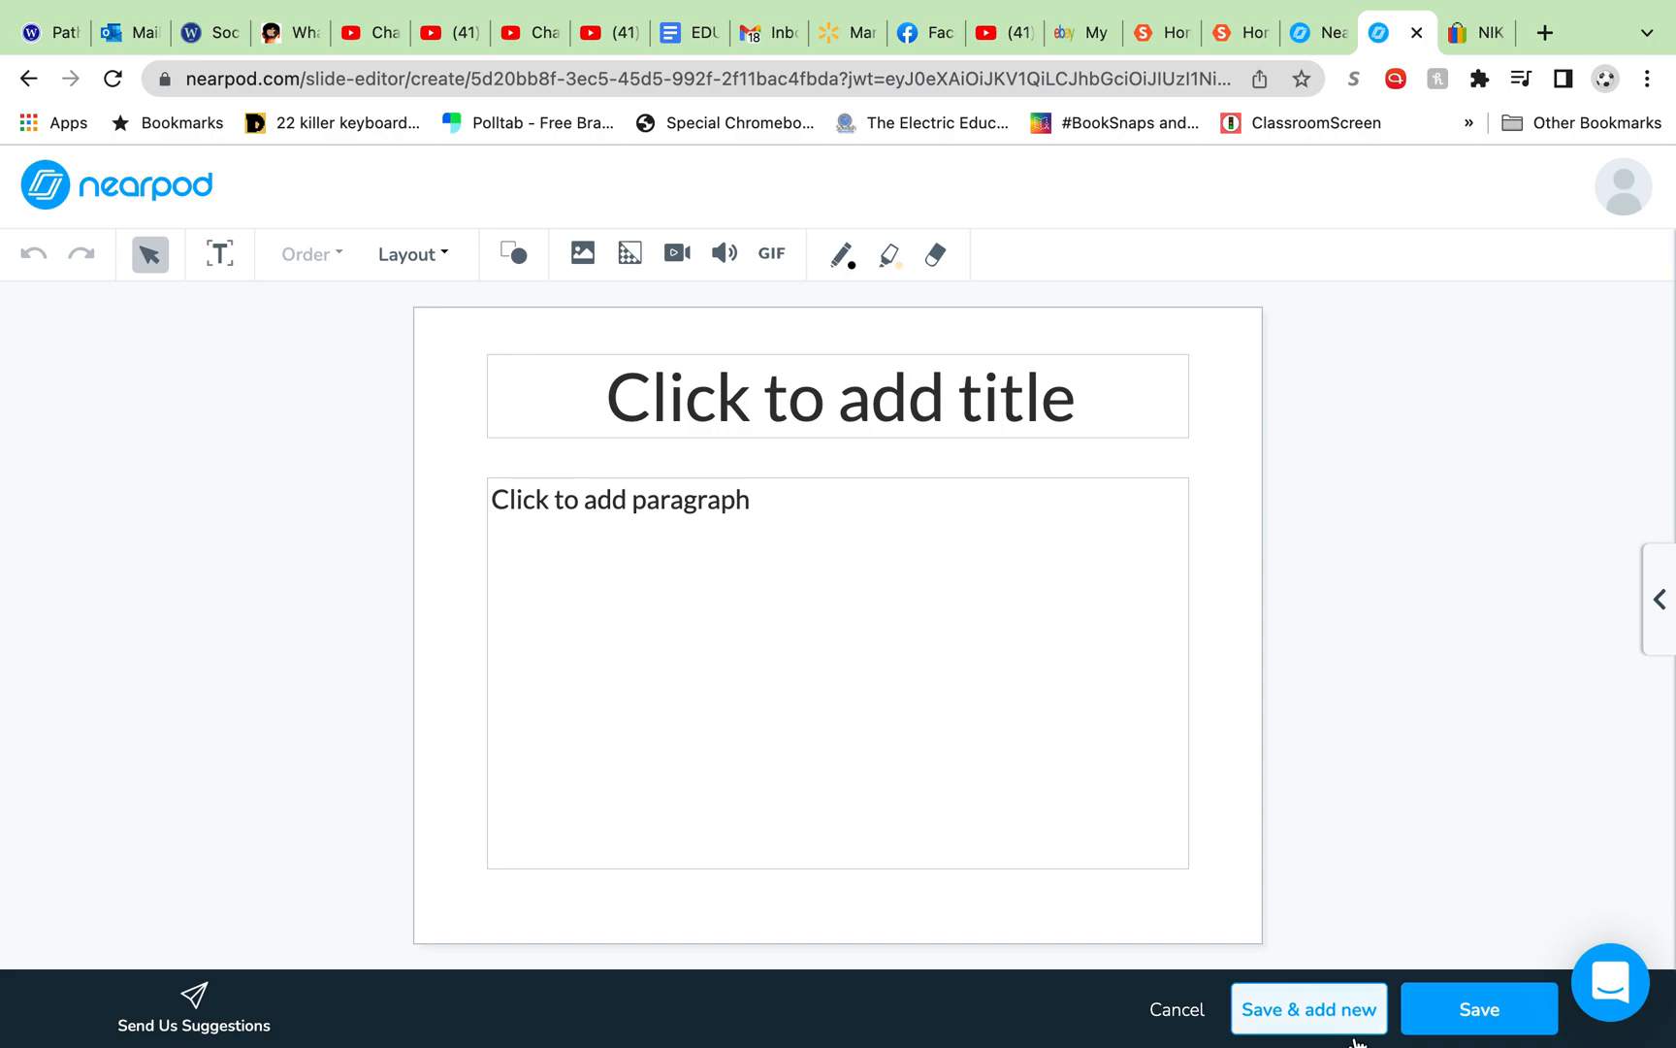
{"action": "left_click", "coordinate": [1487, 1013]}
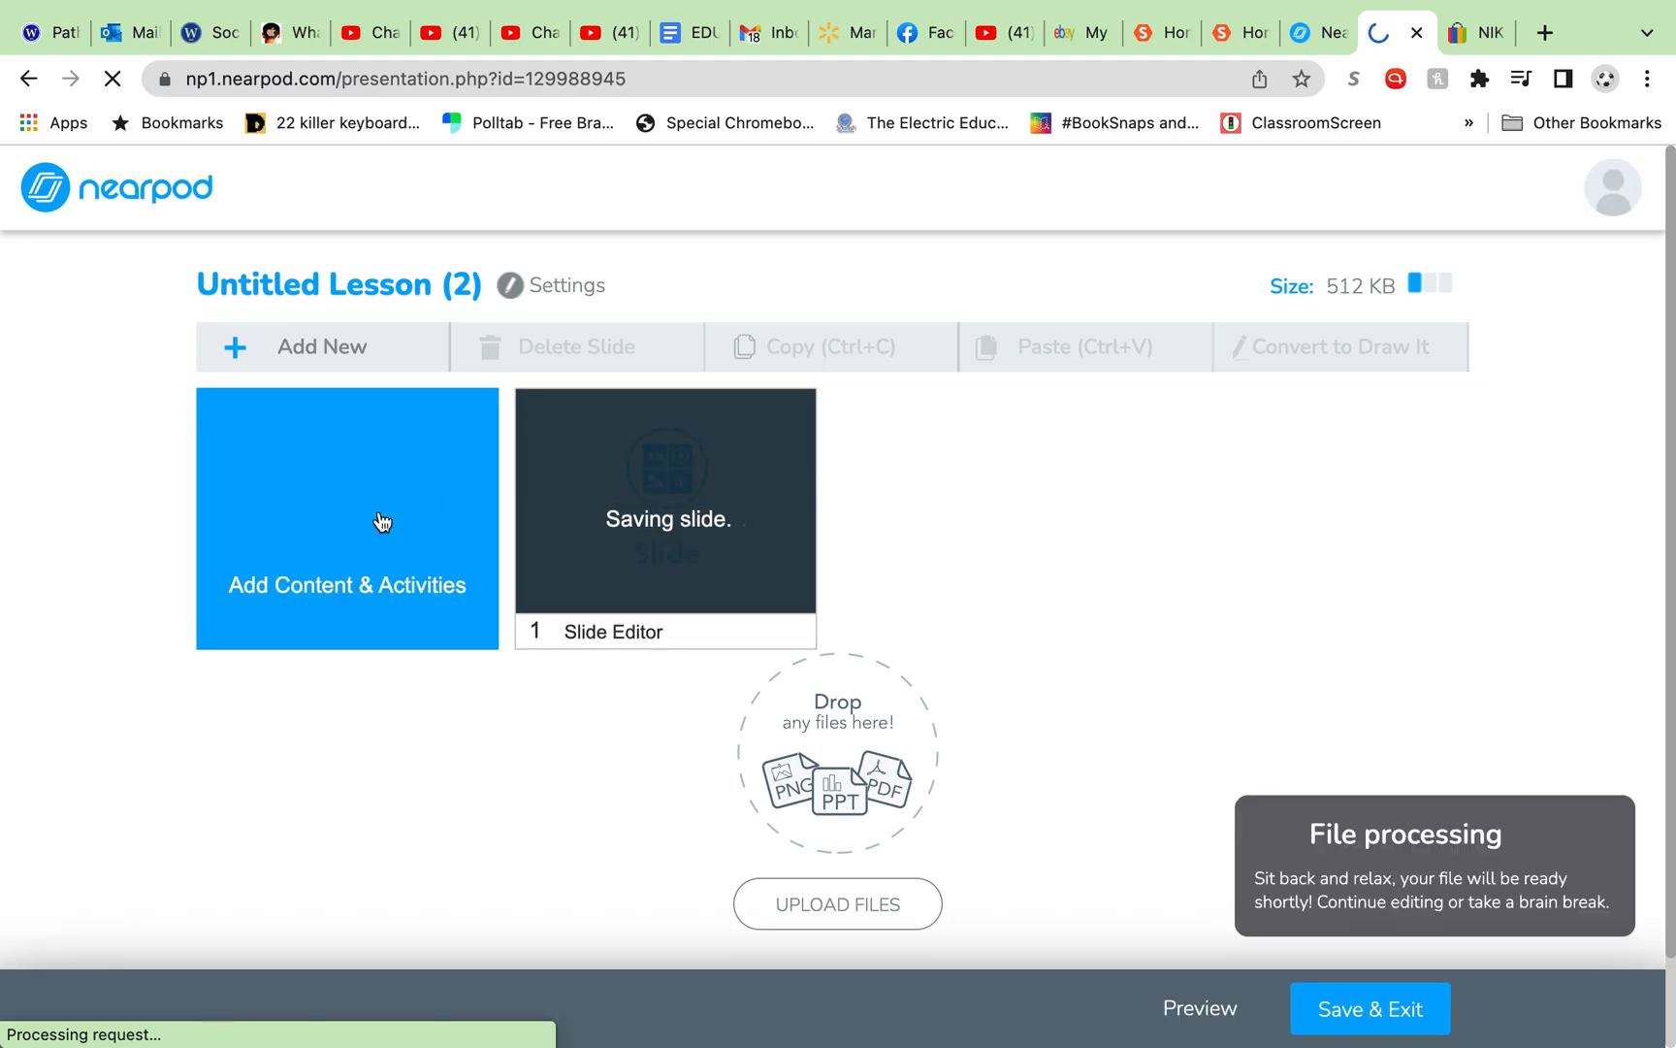
Add a Powerpoint item to the lesson by uploading 2019-2020 Newsletter.pptx from the computer's Downloads folder
{"action": "left_click", "coordinate": [435, 528]}
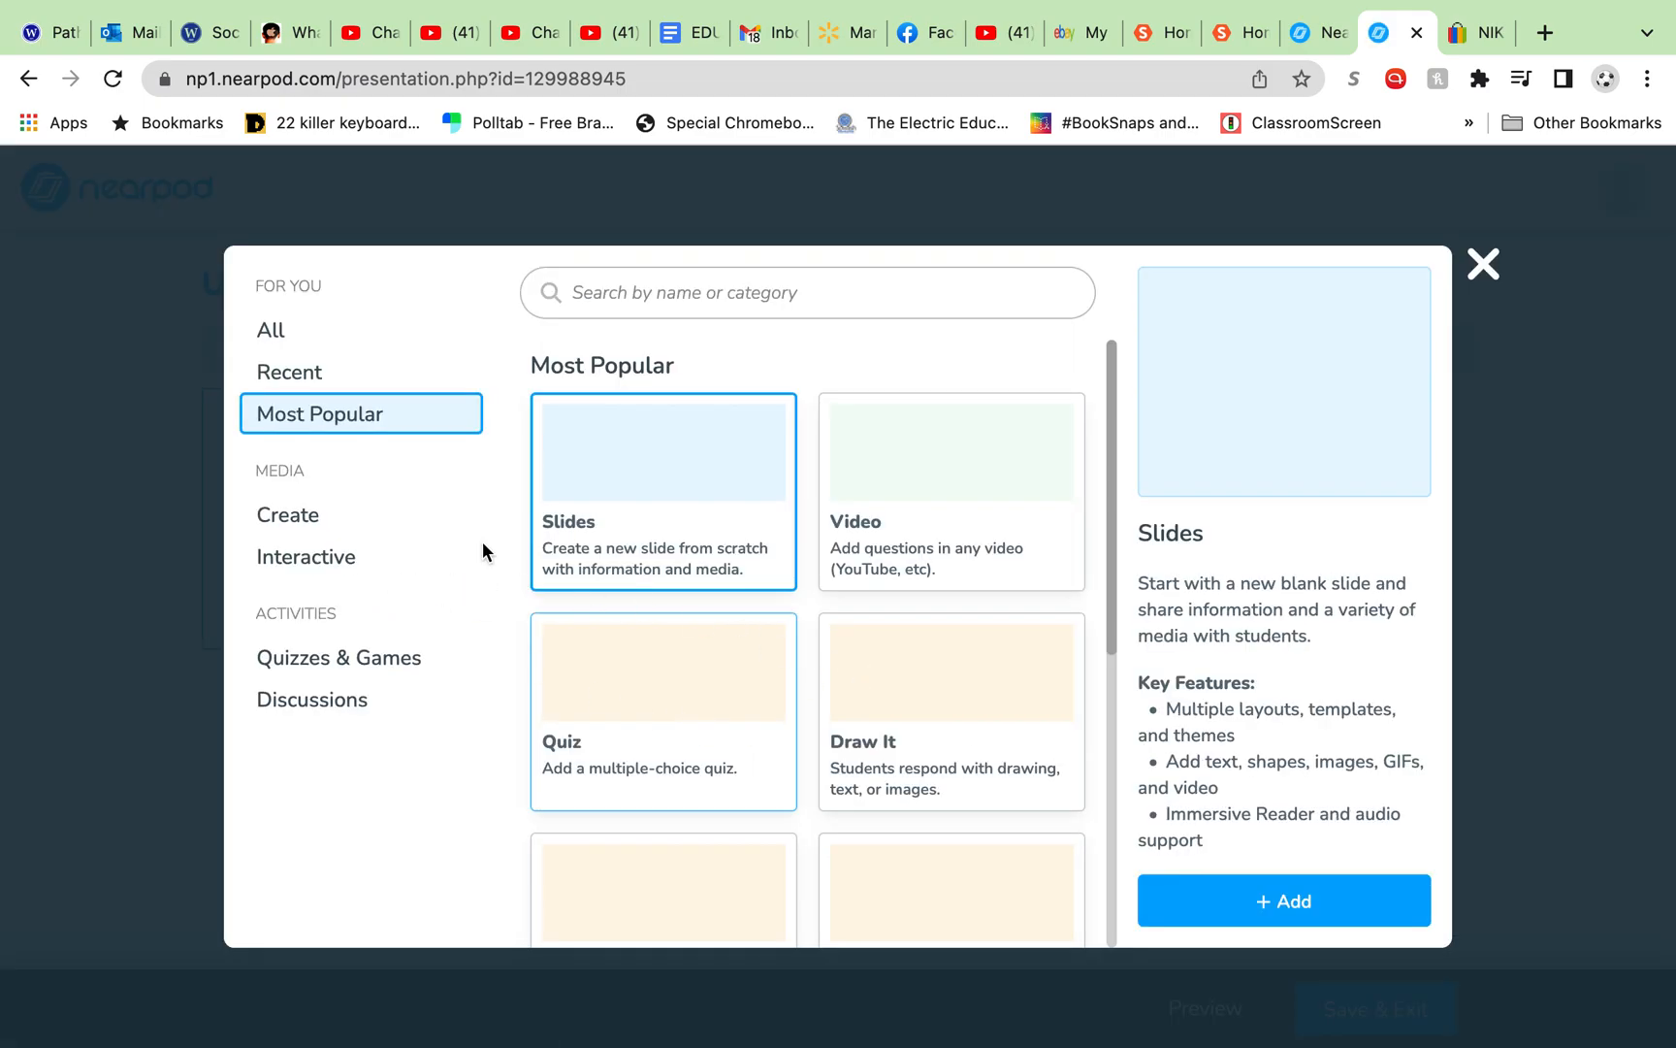
{"action": "left_click", "coordinate": [326, 519]}
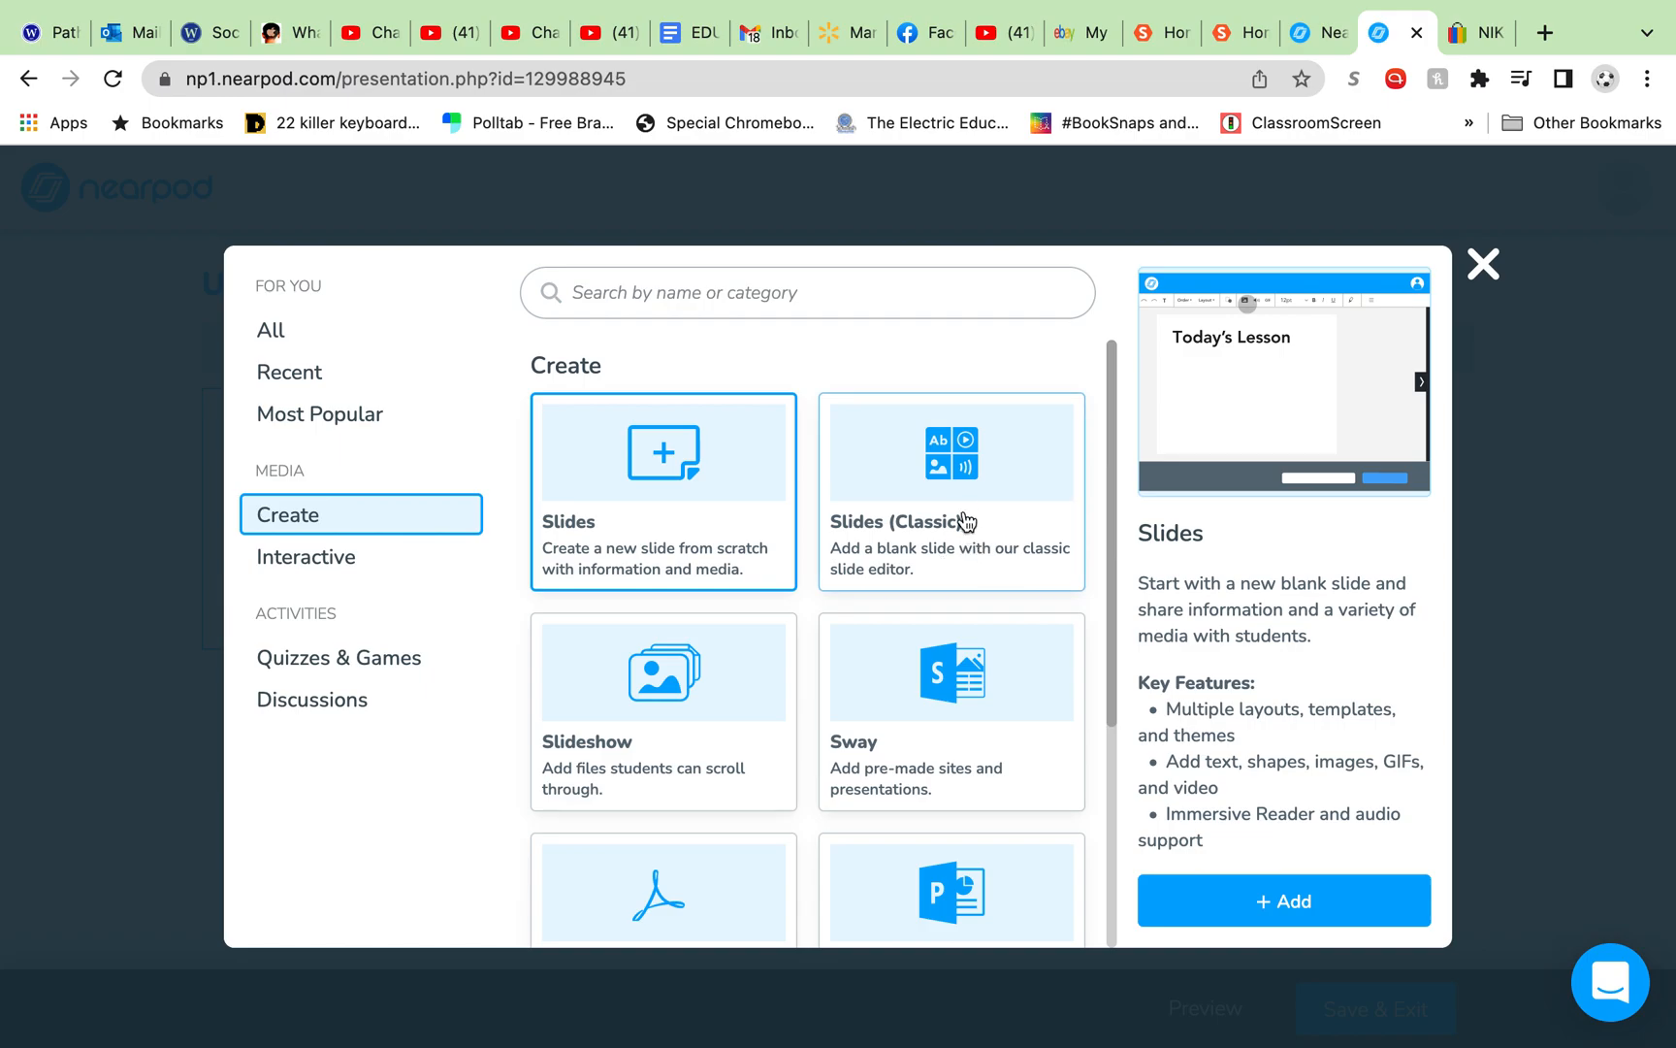
{"action": "scroll", "coordinate": [920, 693], "scroll_direction": "down", "scroll_amount": 3}
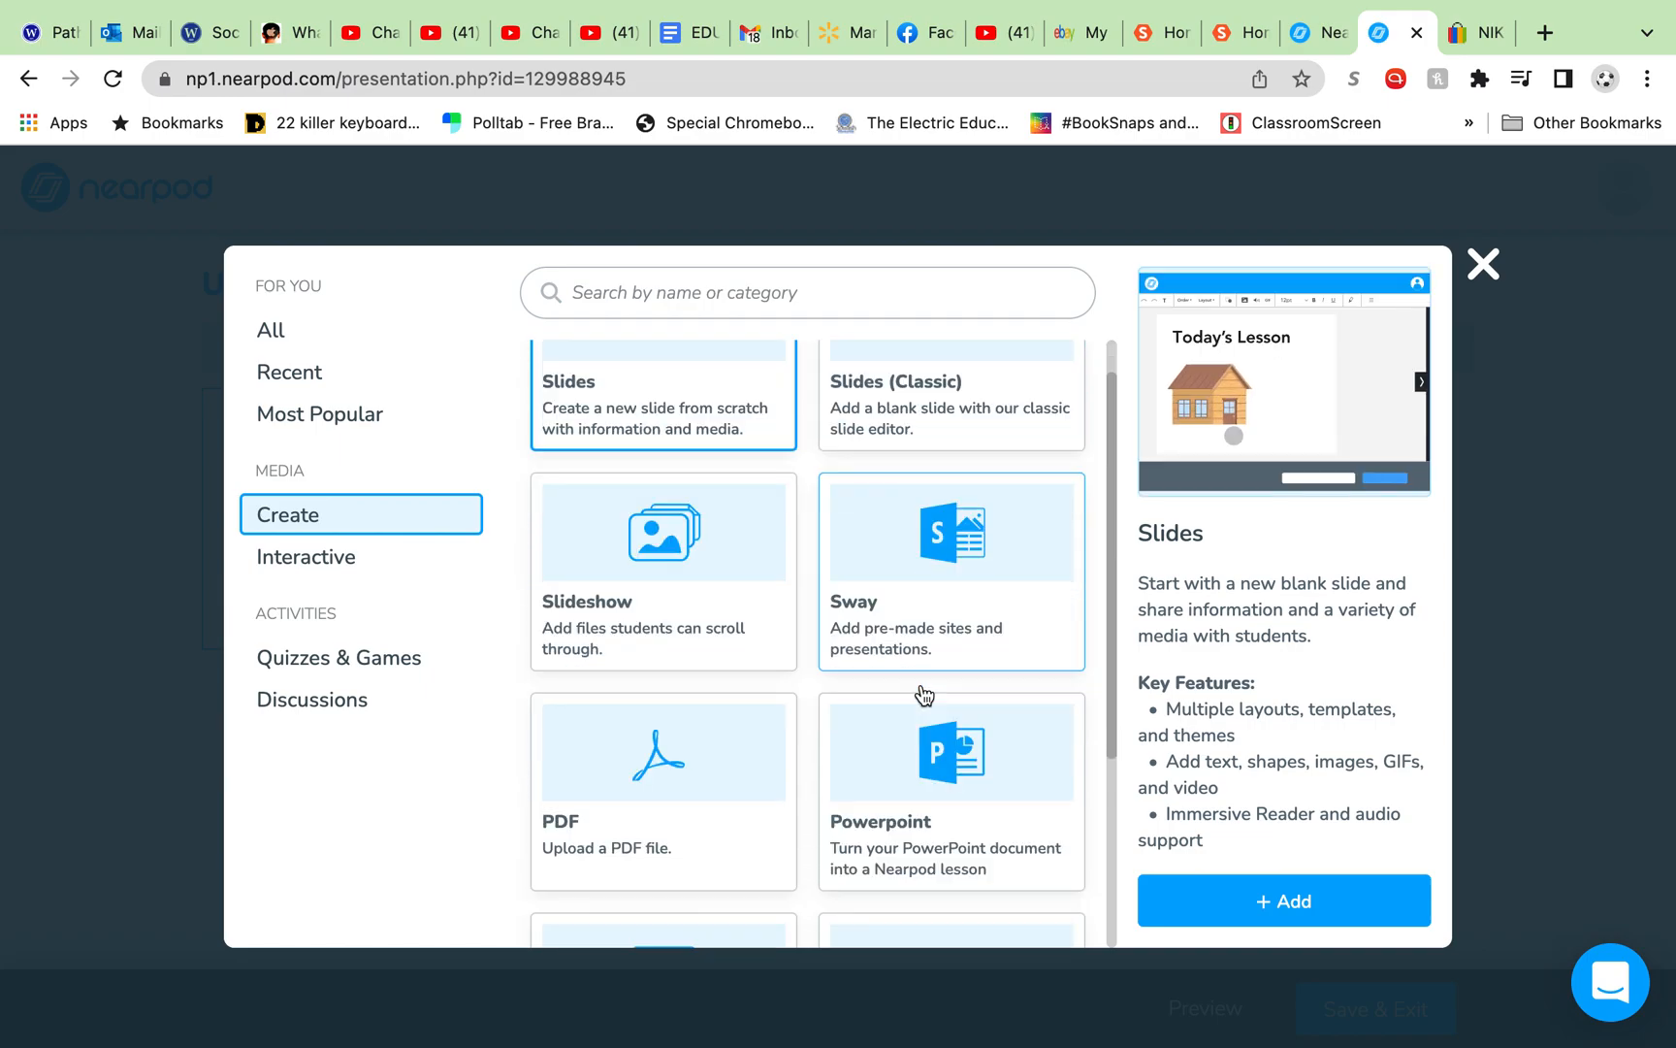
{"action": "left_click", "coordinate": [878, 698]}
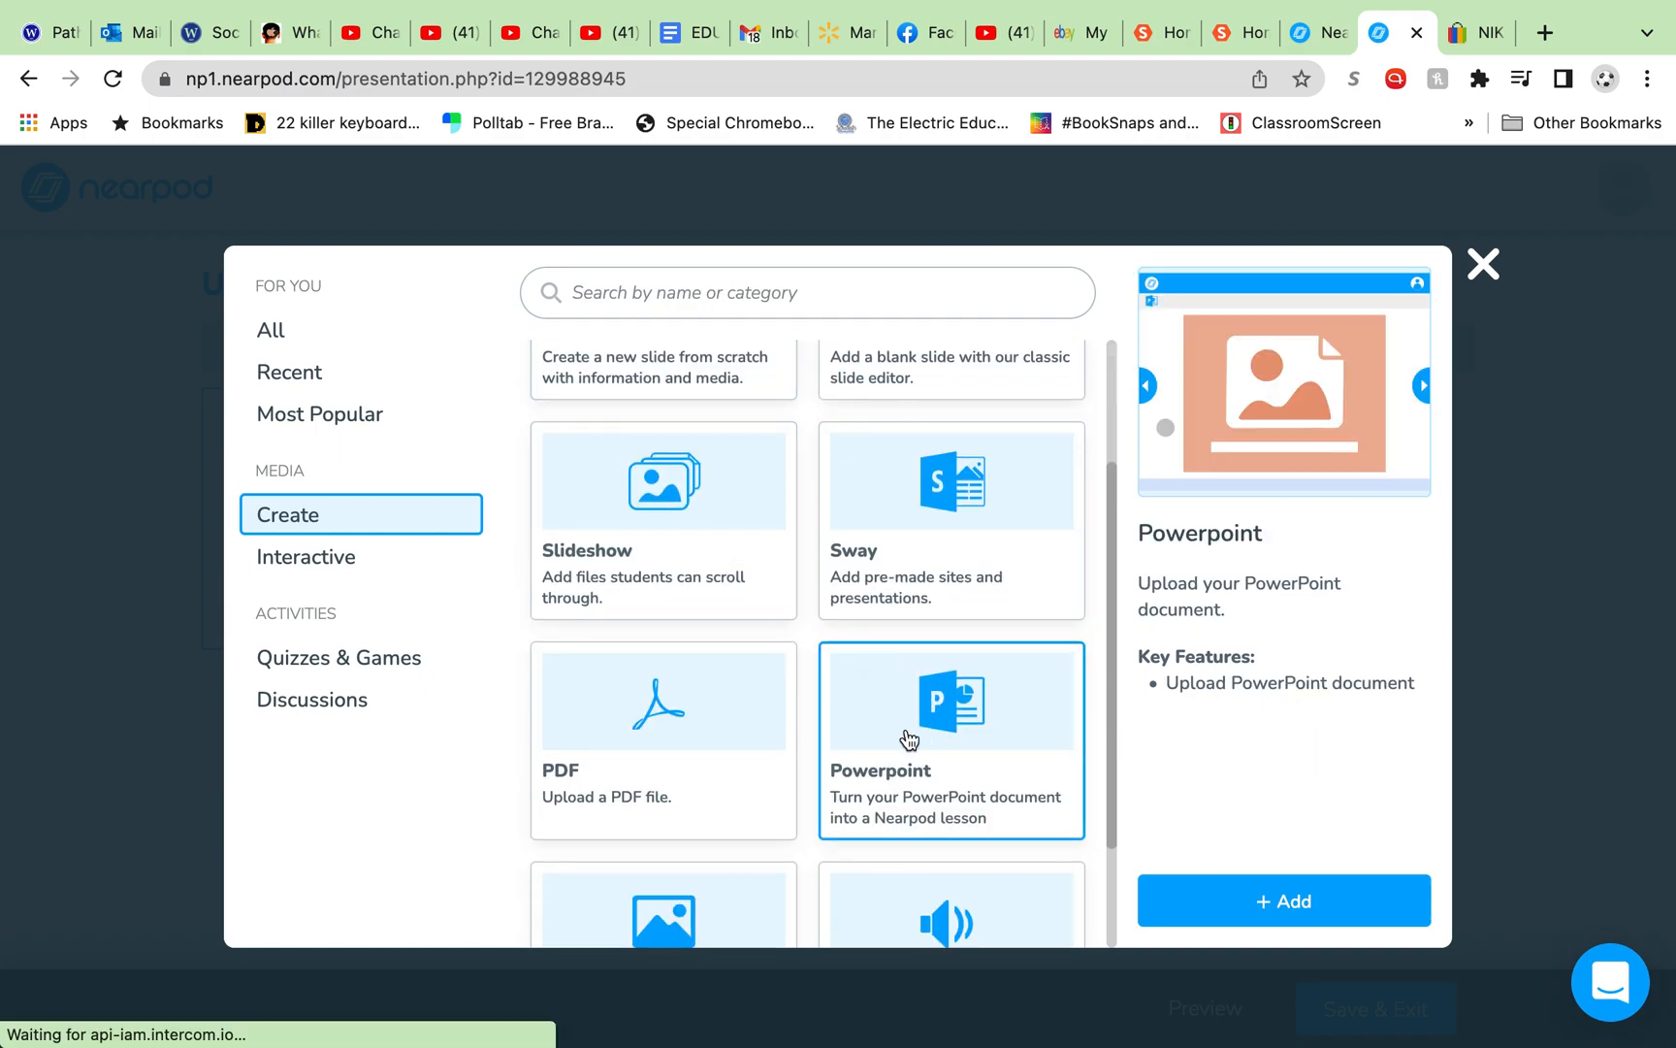
{"action": "left_click", "coordinate": [1190, 900]}
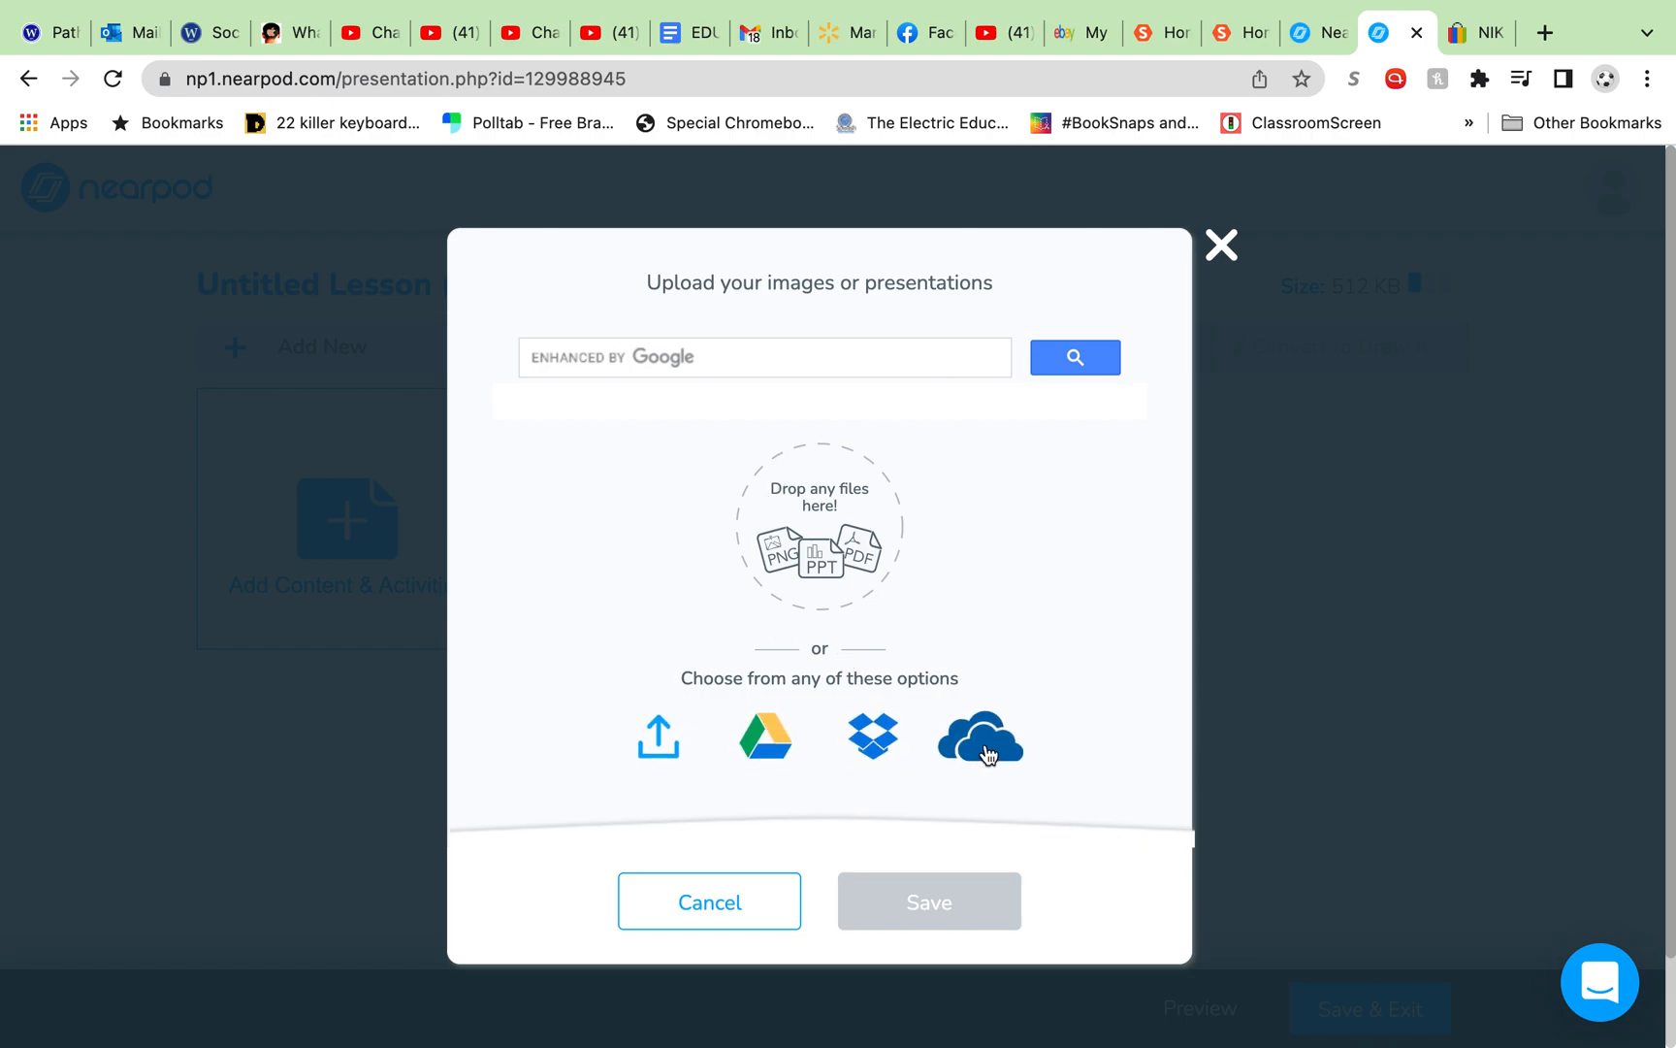
{"action": "left_click", "coordinate": [659, 747]}
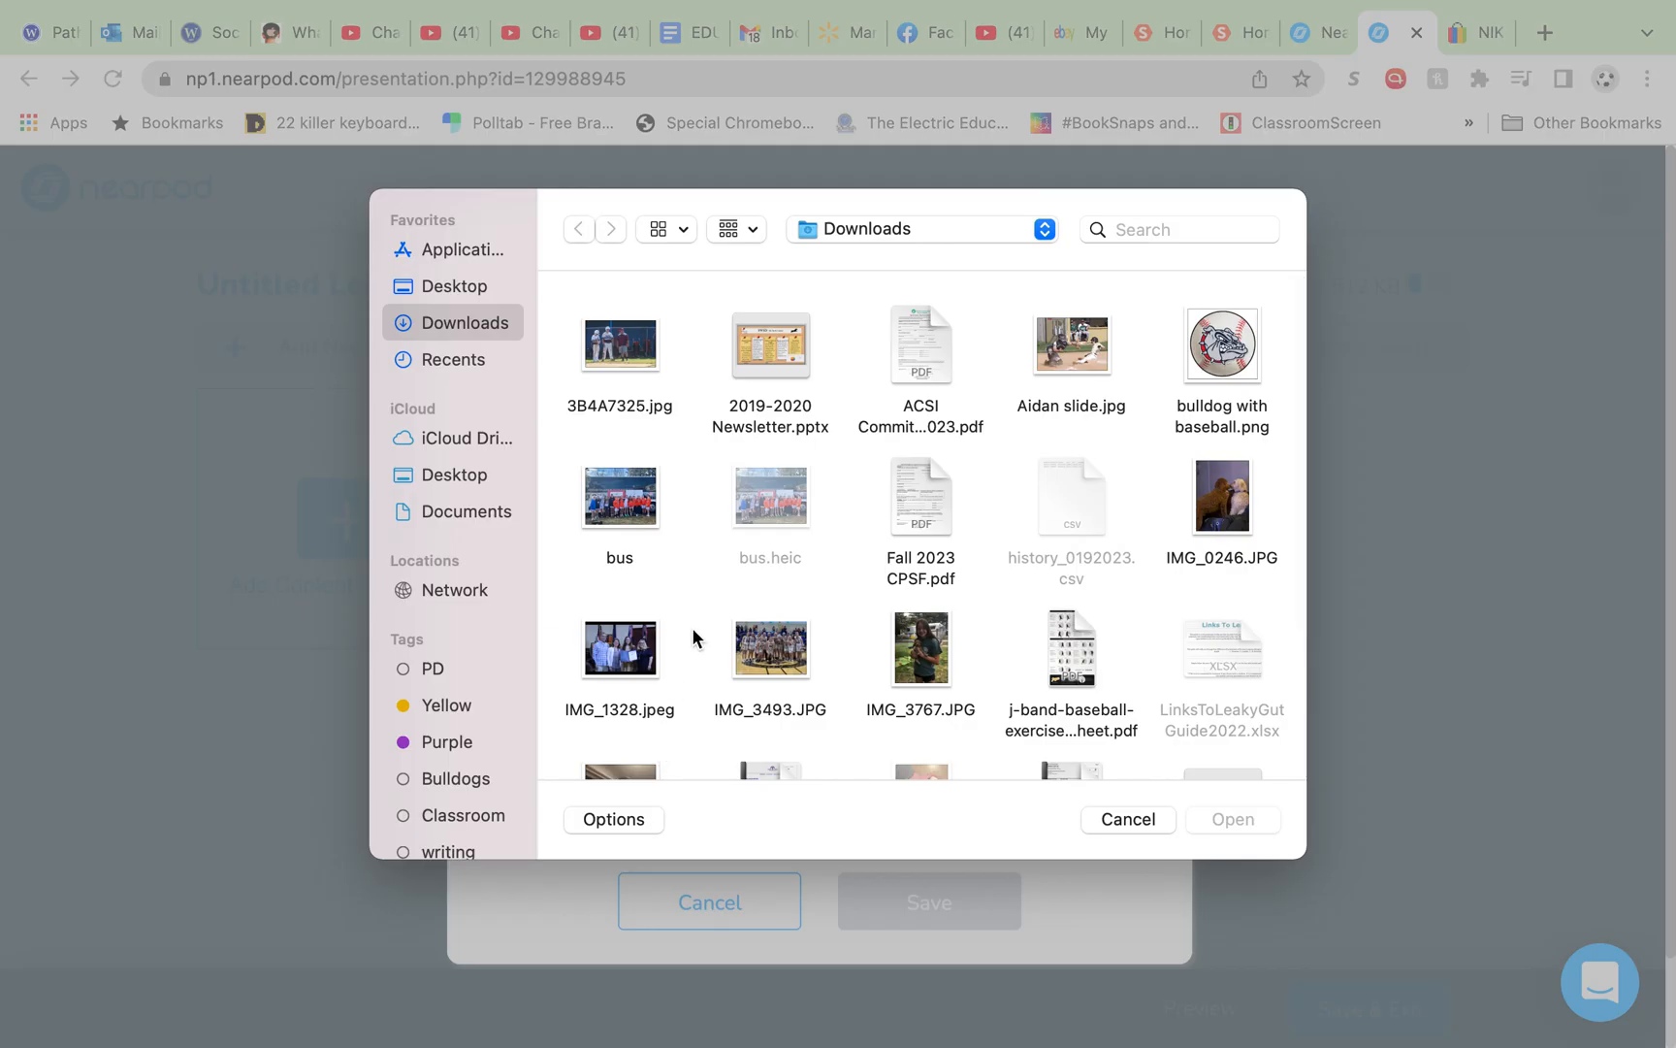
{"action": "left_click", "coordinate": [772, 348]}
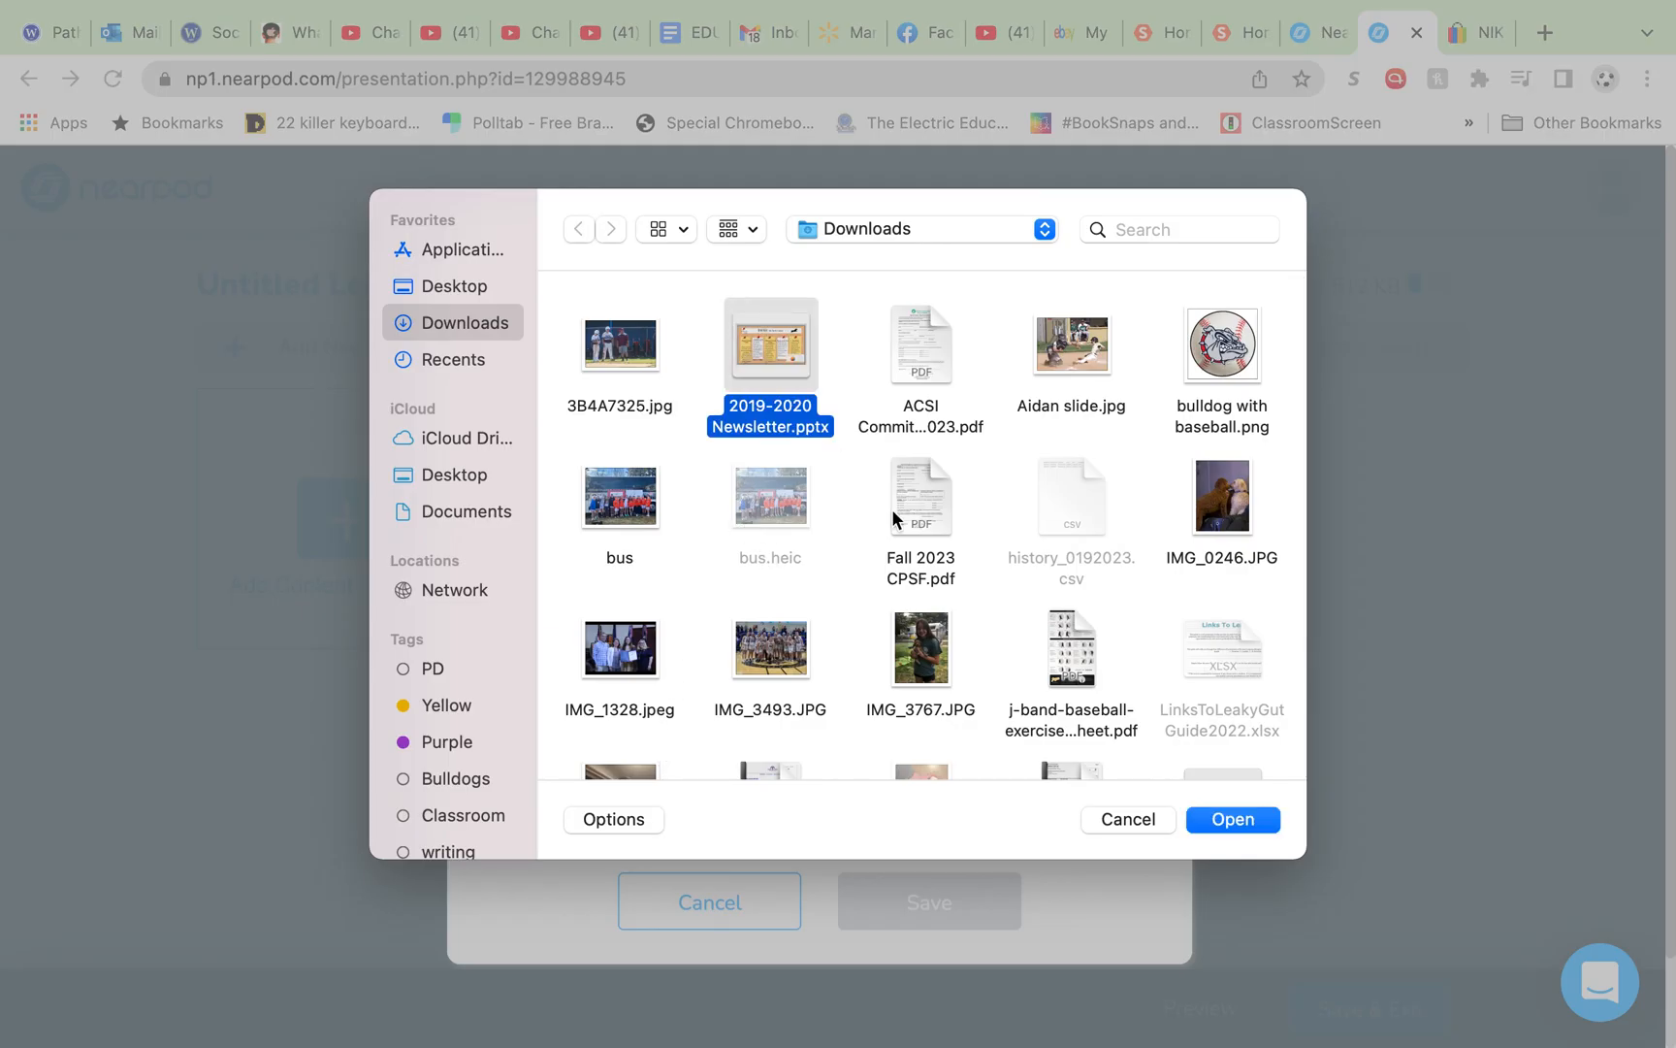
{"action": "left_click", "coordinate": [1230, 820]}
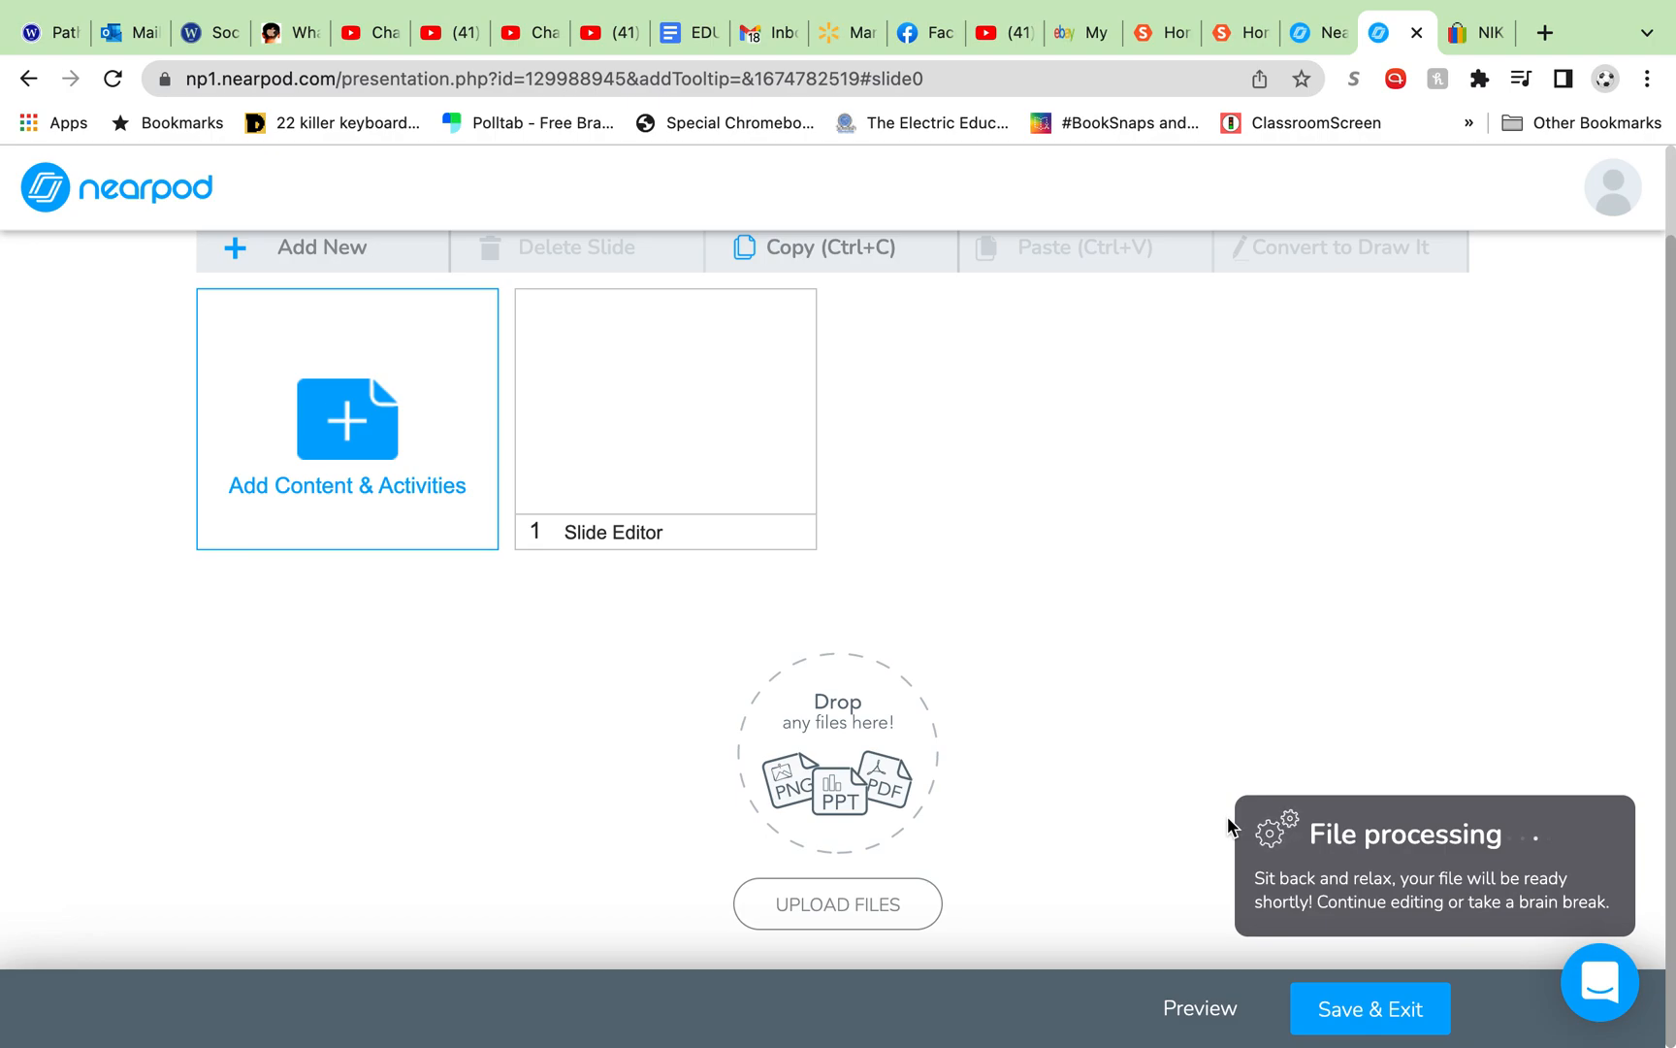
Look through the newsletter slides imported into the lesson, down to the last one
{"action": "scroll", "coordinate": [1086, 667], "scroll_direction": "up", "scroll_amount": 2}
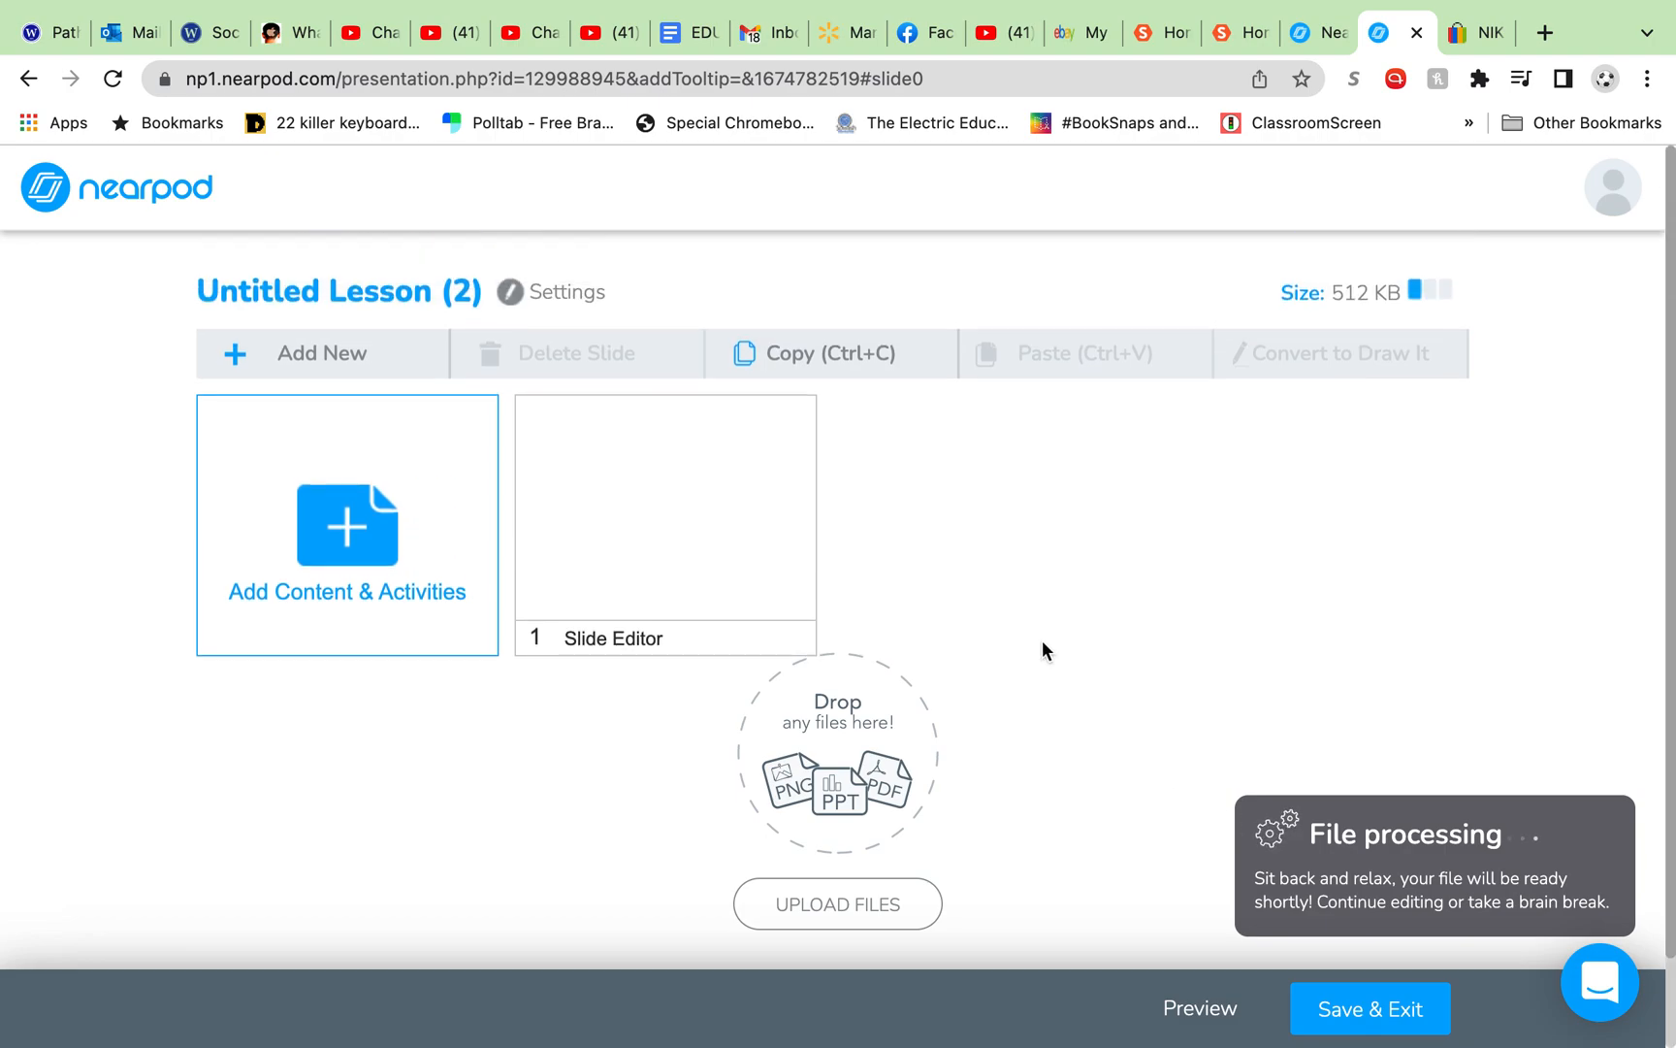
{"action": "left_click", "coordinate": [318, 363]}
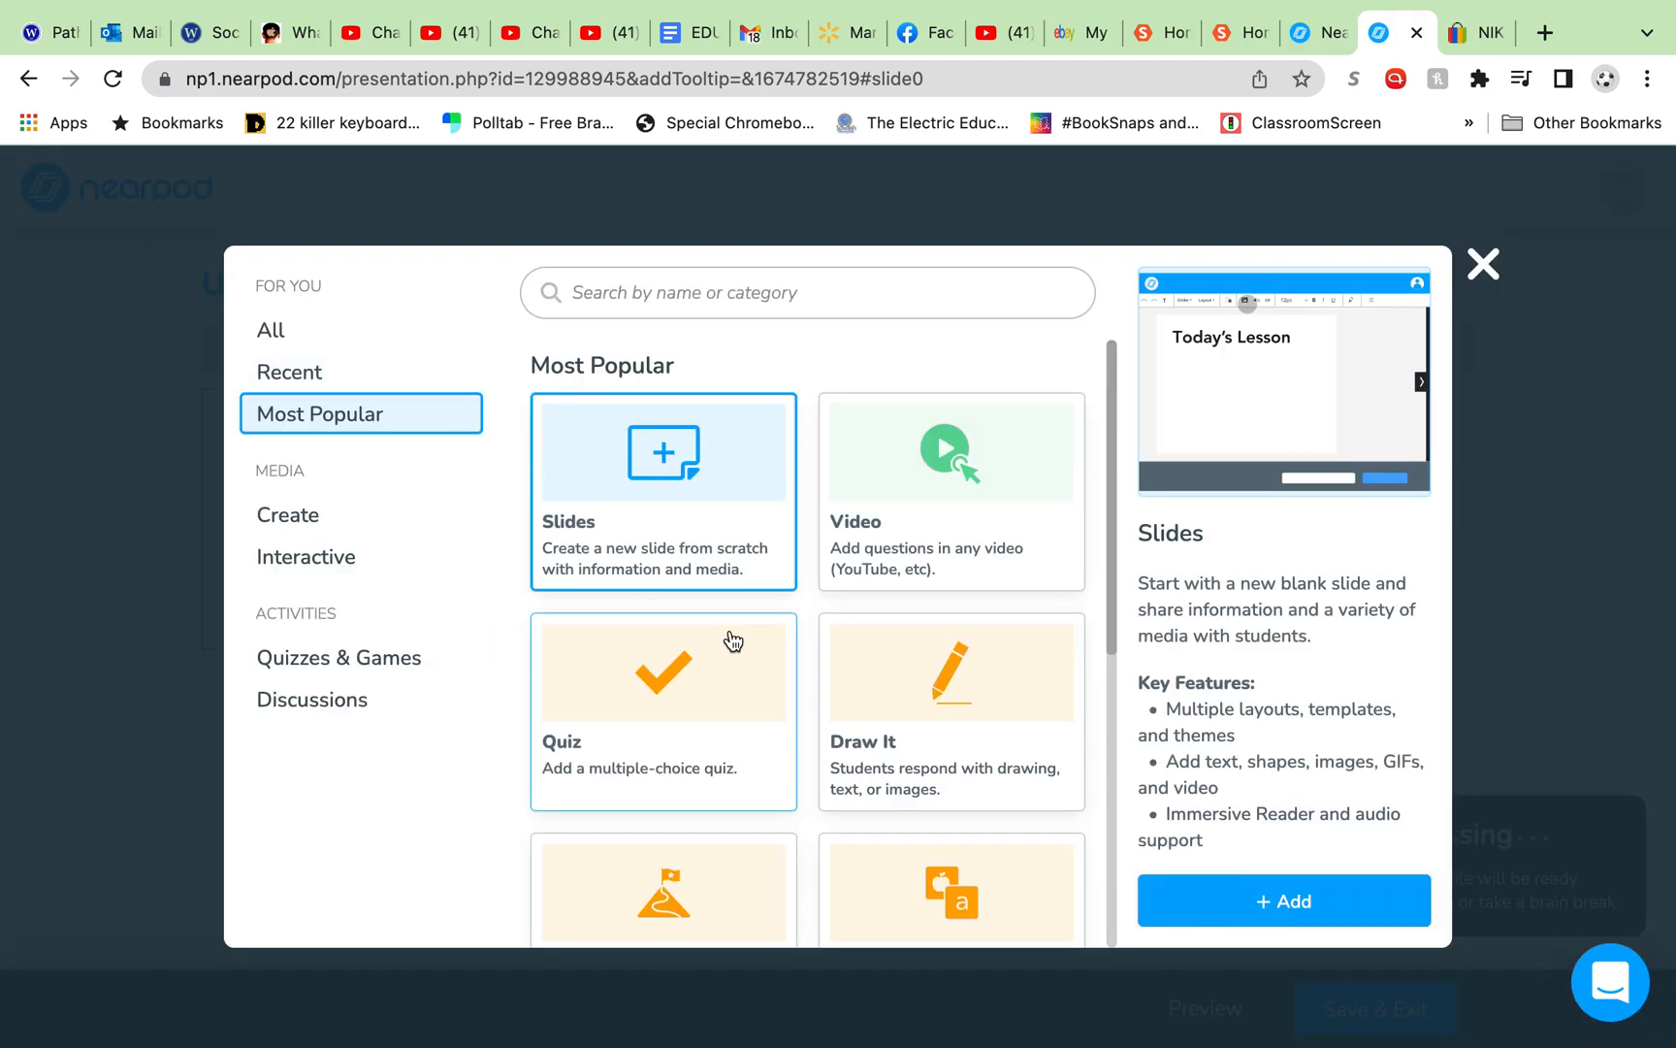
{"action": "scroll", "coordinate": [743, 669], "scroll_direction": "down", "scroll_amount": 2}
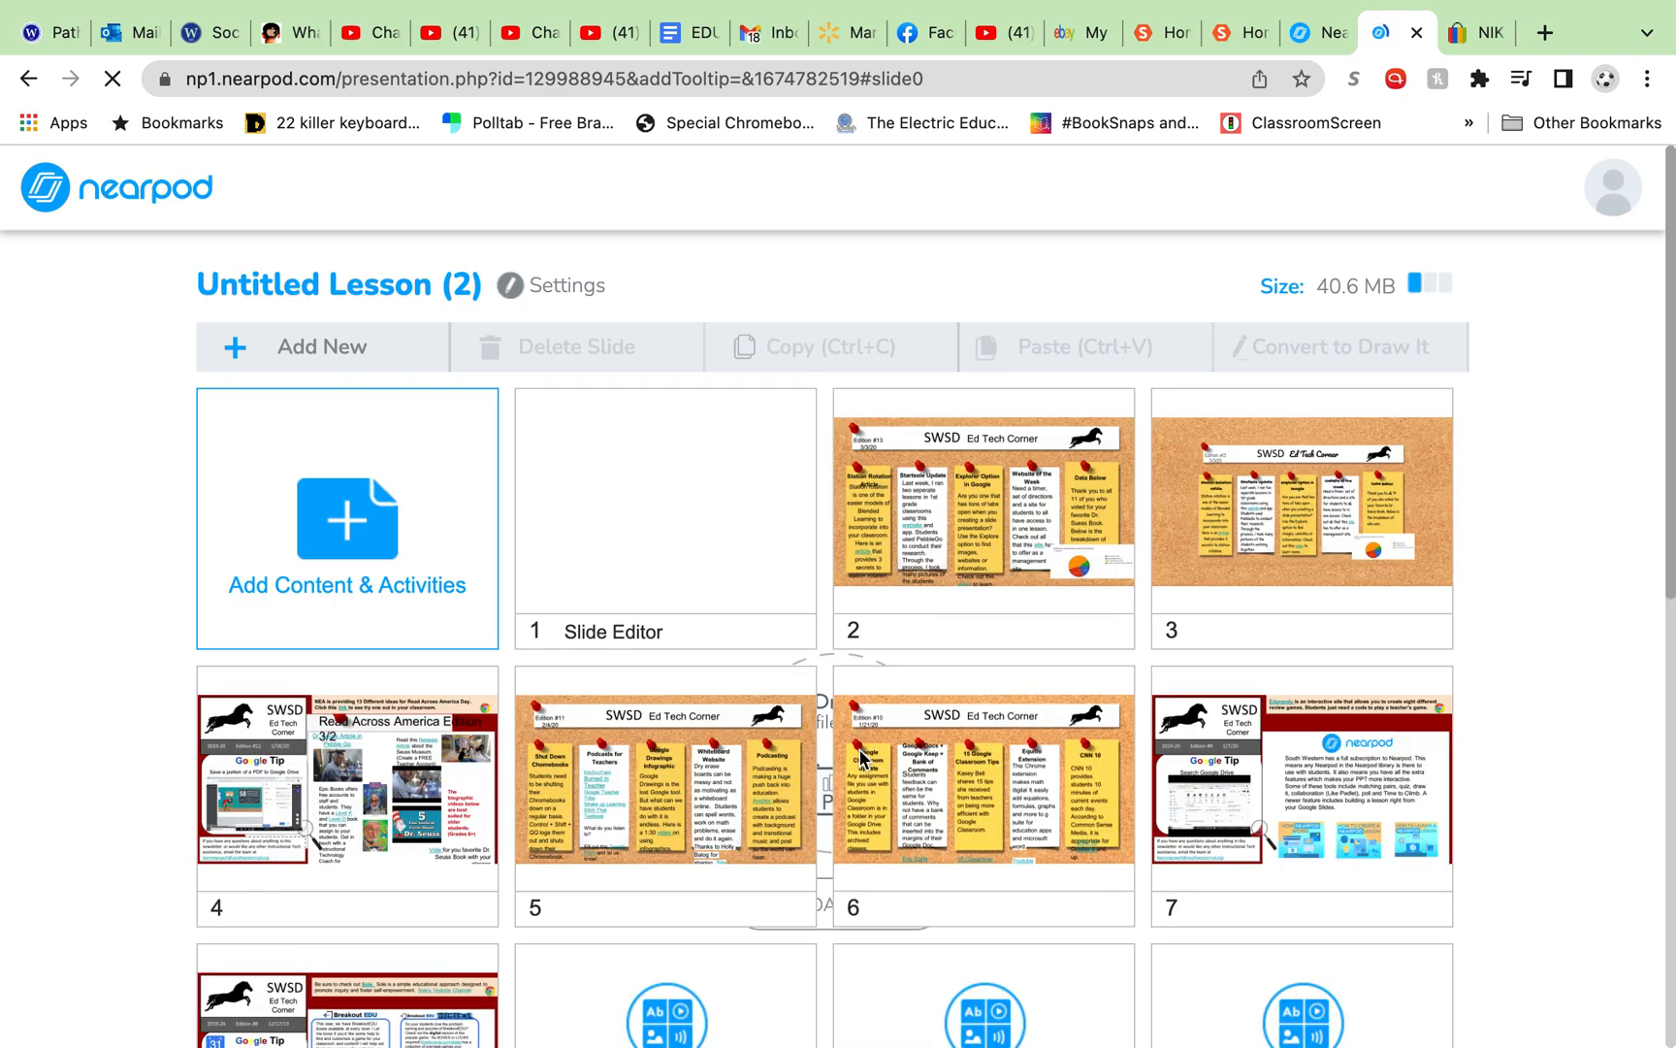
{"action": "scroll", "coordinate": [897, 807], "scroll_direction": "down", "scroll_amount": 4}
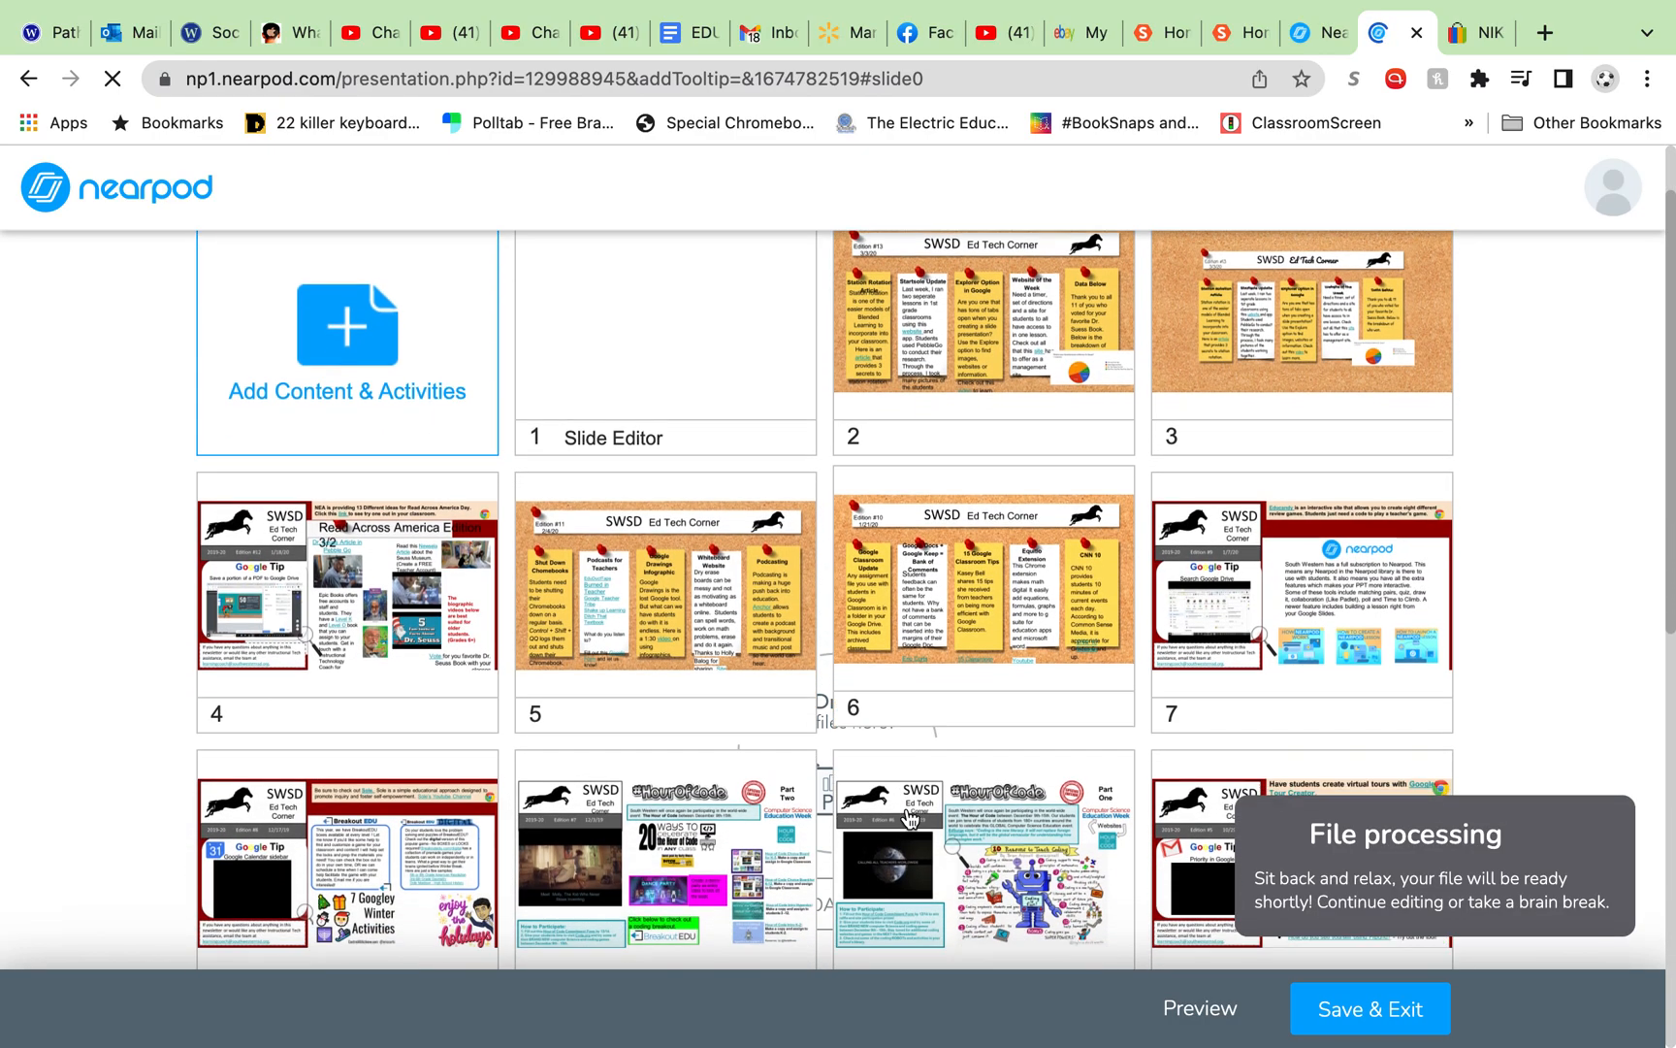
{"action": "scroll", "coordinate": [909, 819], "scroll_direction": "down", "scroll_amount": 5}
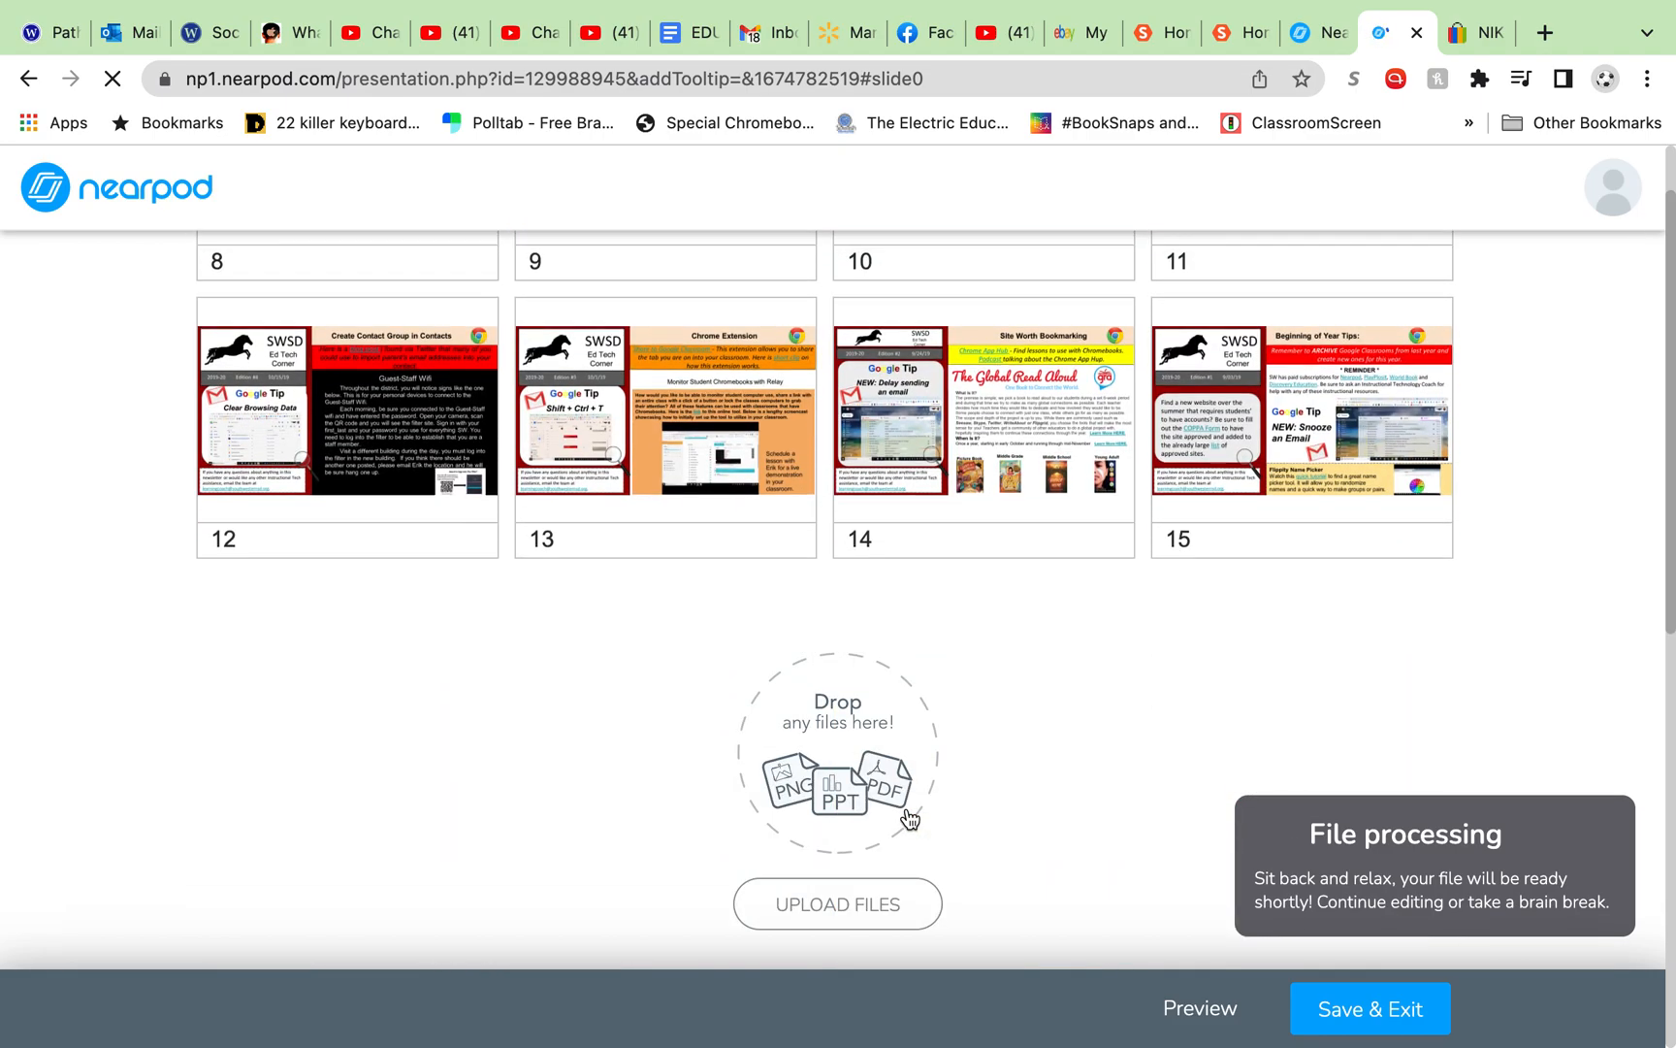
{"action": "scroll", "coordinate": [909, 820], "scroll_direction": "up", "scroll_amount": 10}
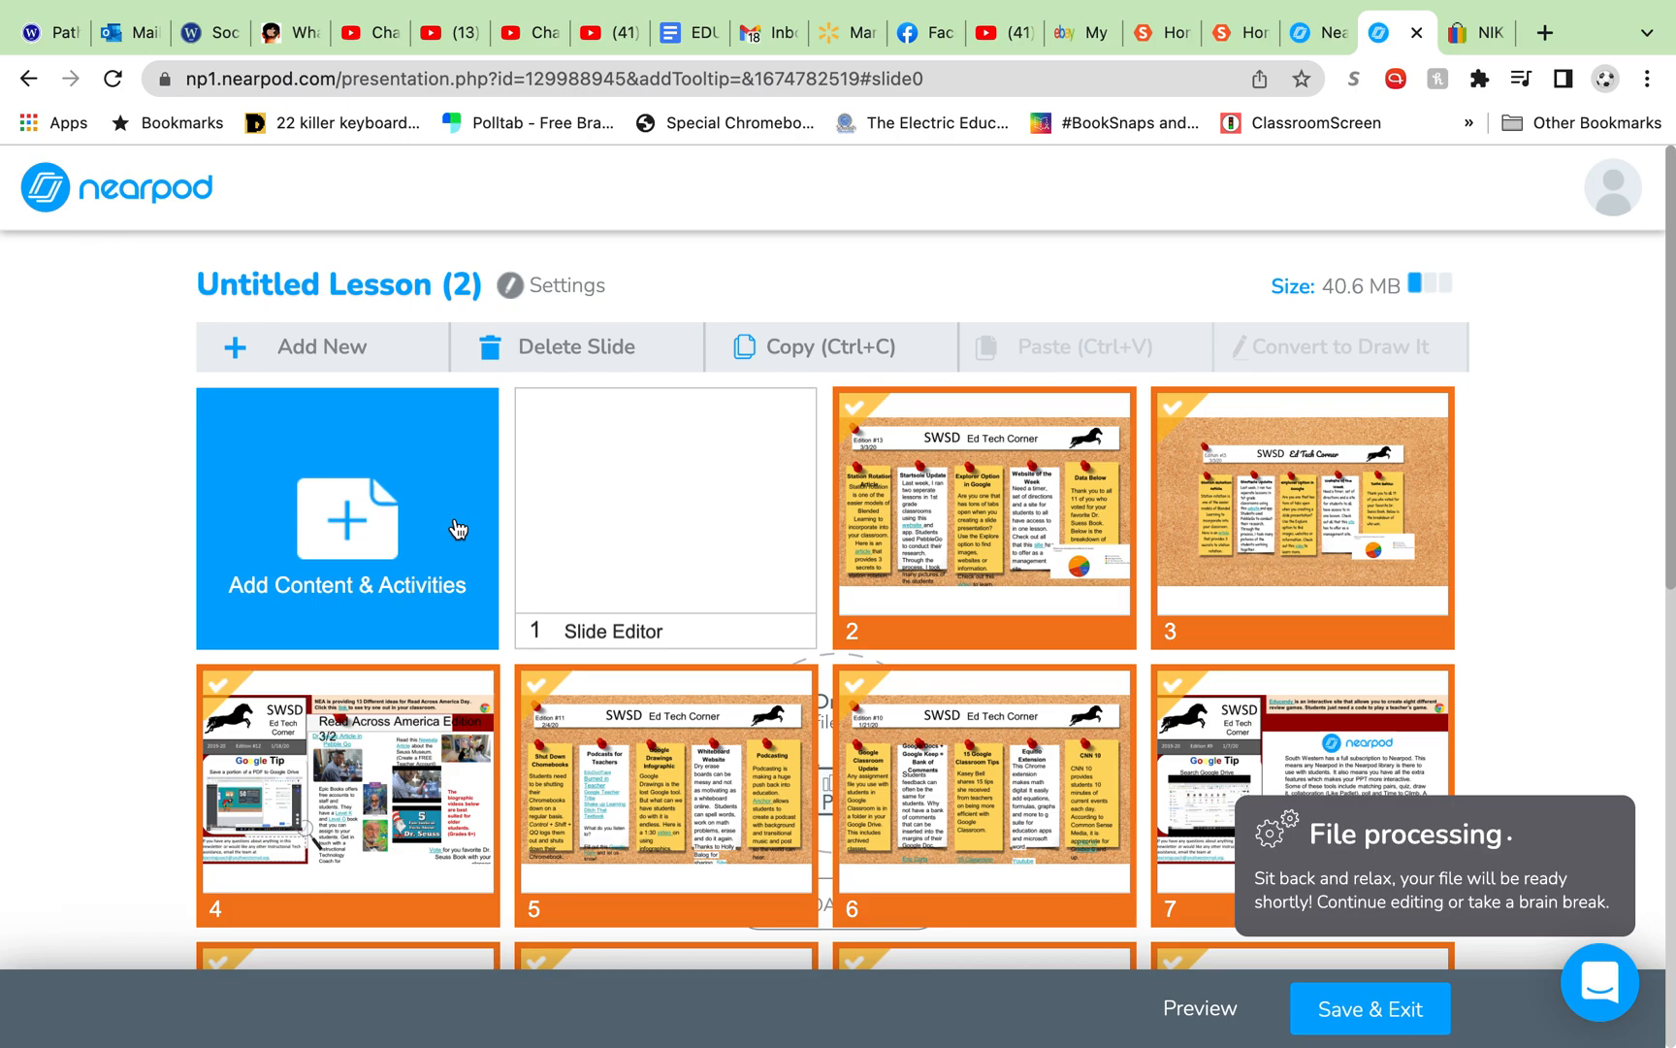
Add a Quiz activity to the lesson with the question "What is your favorite tip?"
{"action": "left_click", "coordinate": [369, 519]}
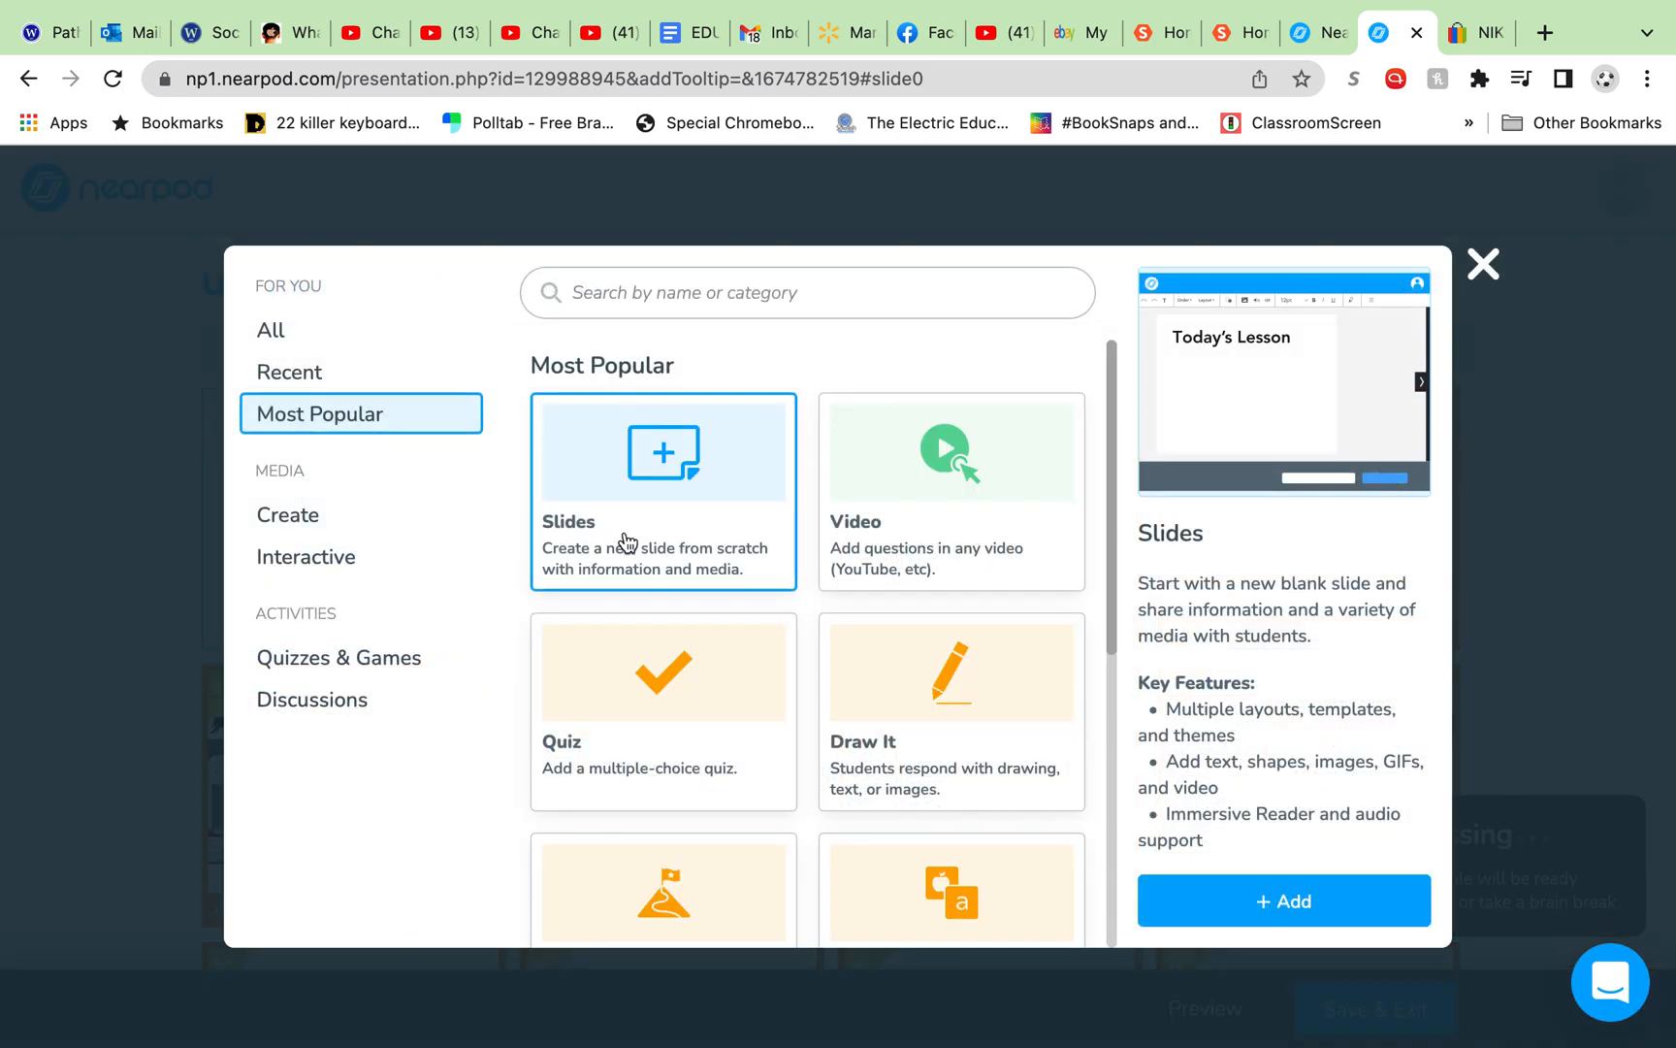
{"action": "left_click", "coordinate": [737, 662]}
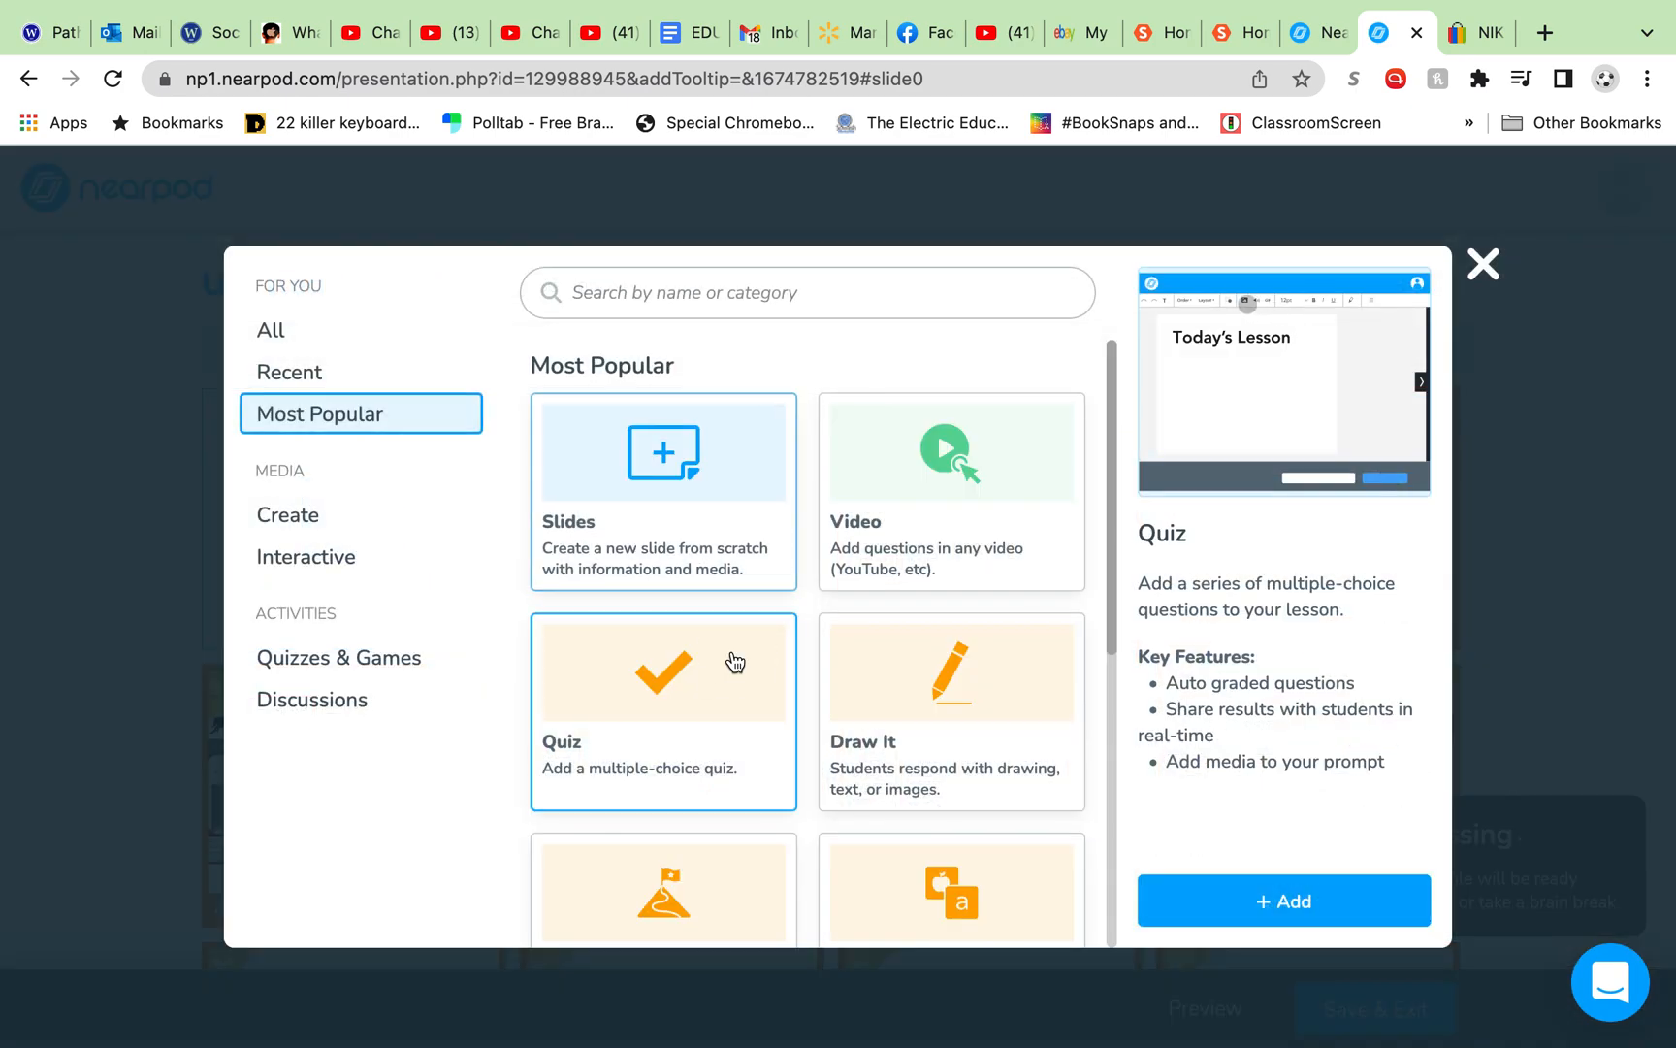
{"action": "left_click", "coordinate": [1261, 914]}
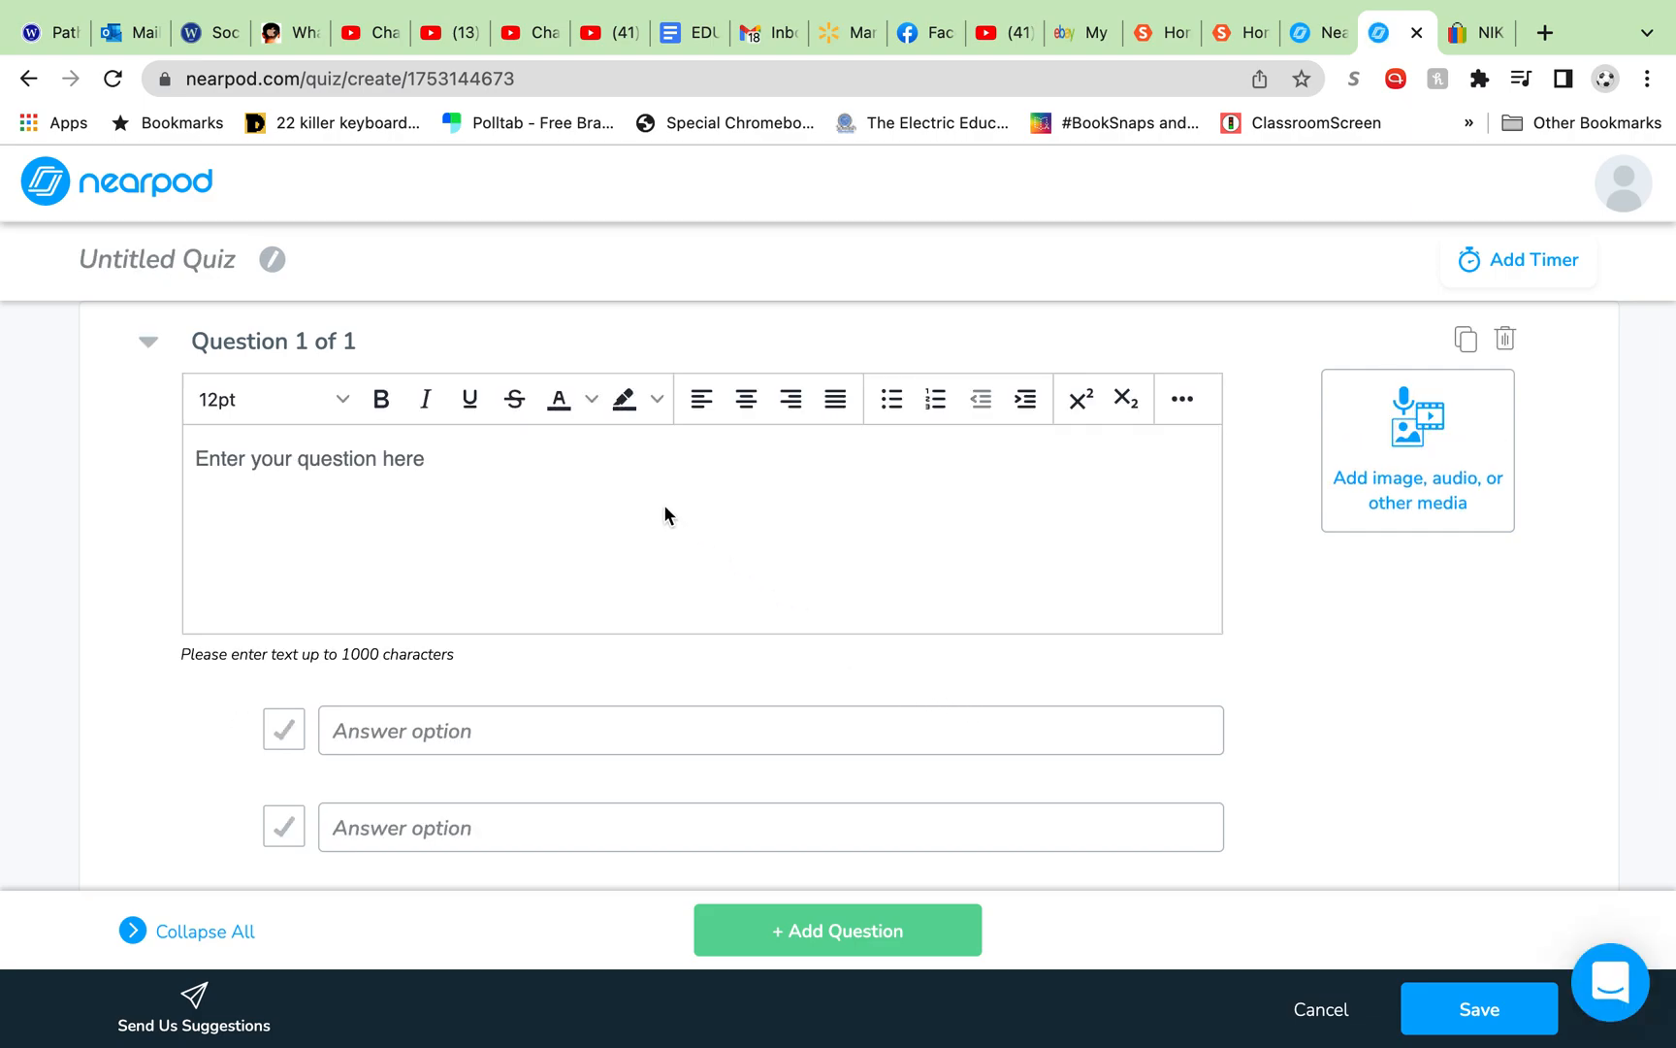
{"action": "left_click", "coordinate": [444, 464]}
{"action": "type", "text": "What is your favorite tip?"}
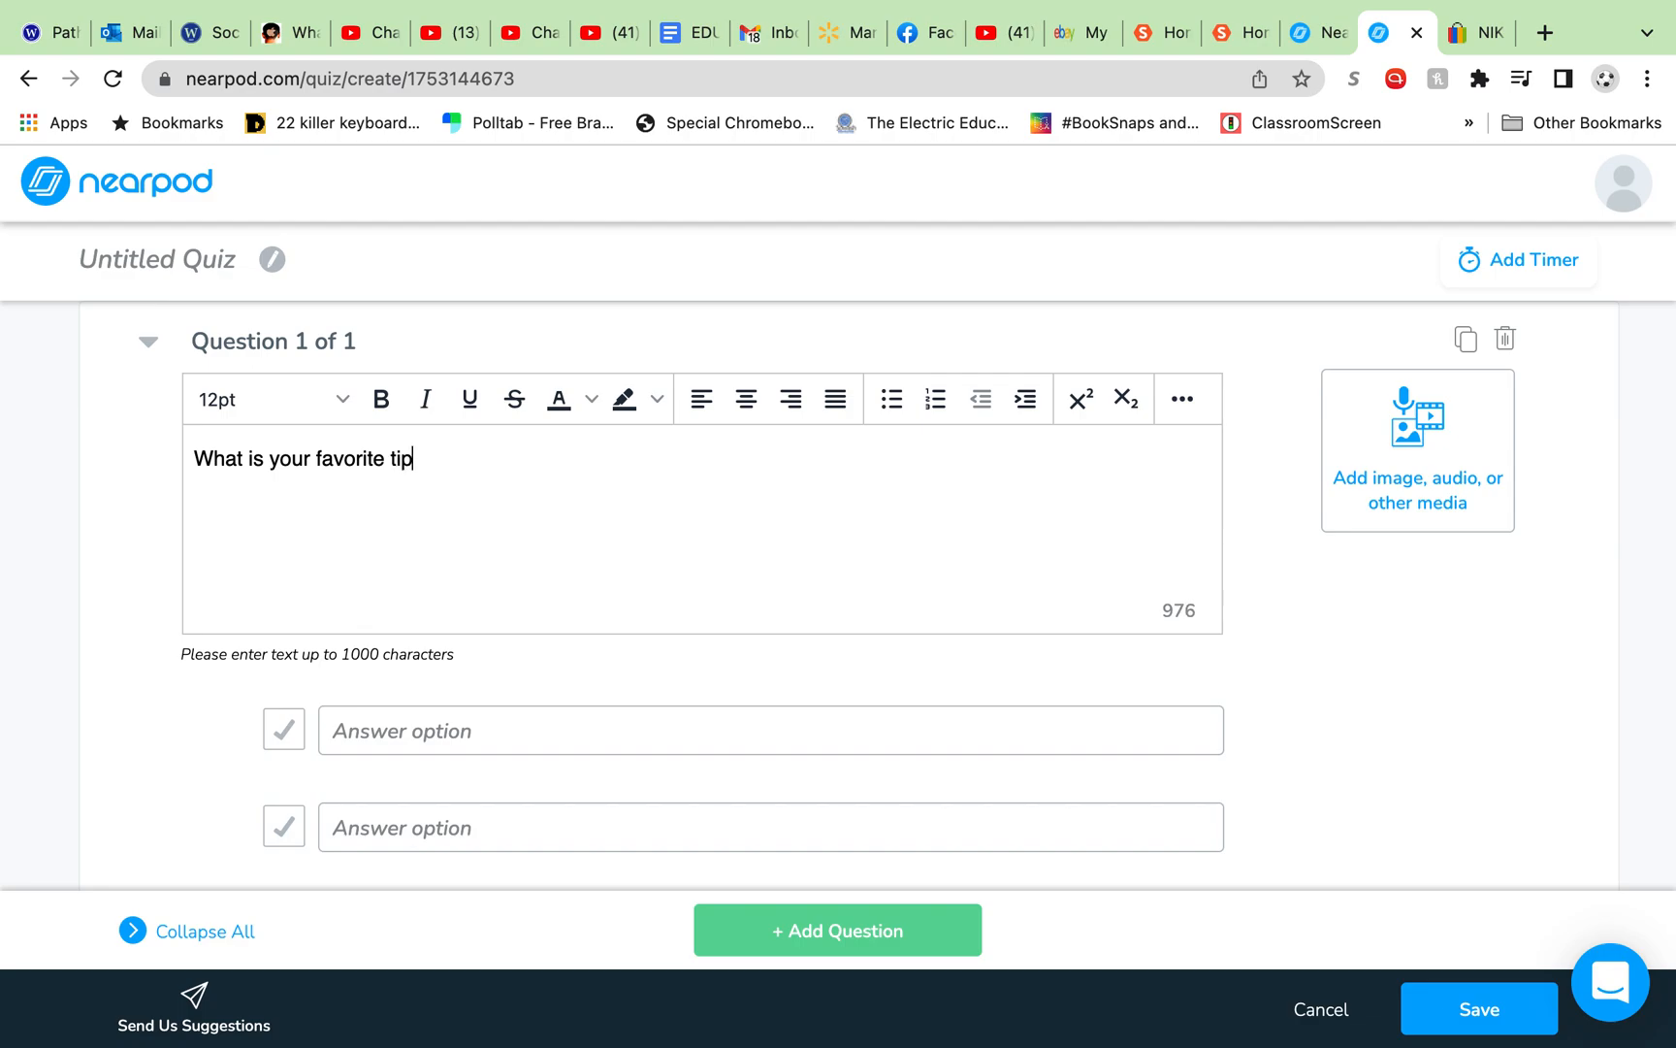
Fill in the quiz question's two answer options as "Tip 2" and "Tip 3"
{"action": "left_click", "coordinate": [509, 744]}
{"action": "type", "text": "Tip 2"}
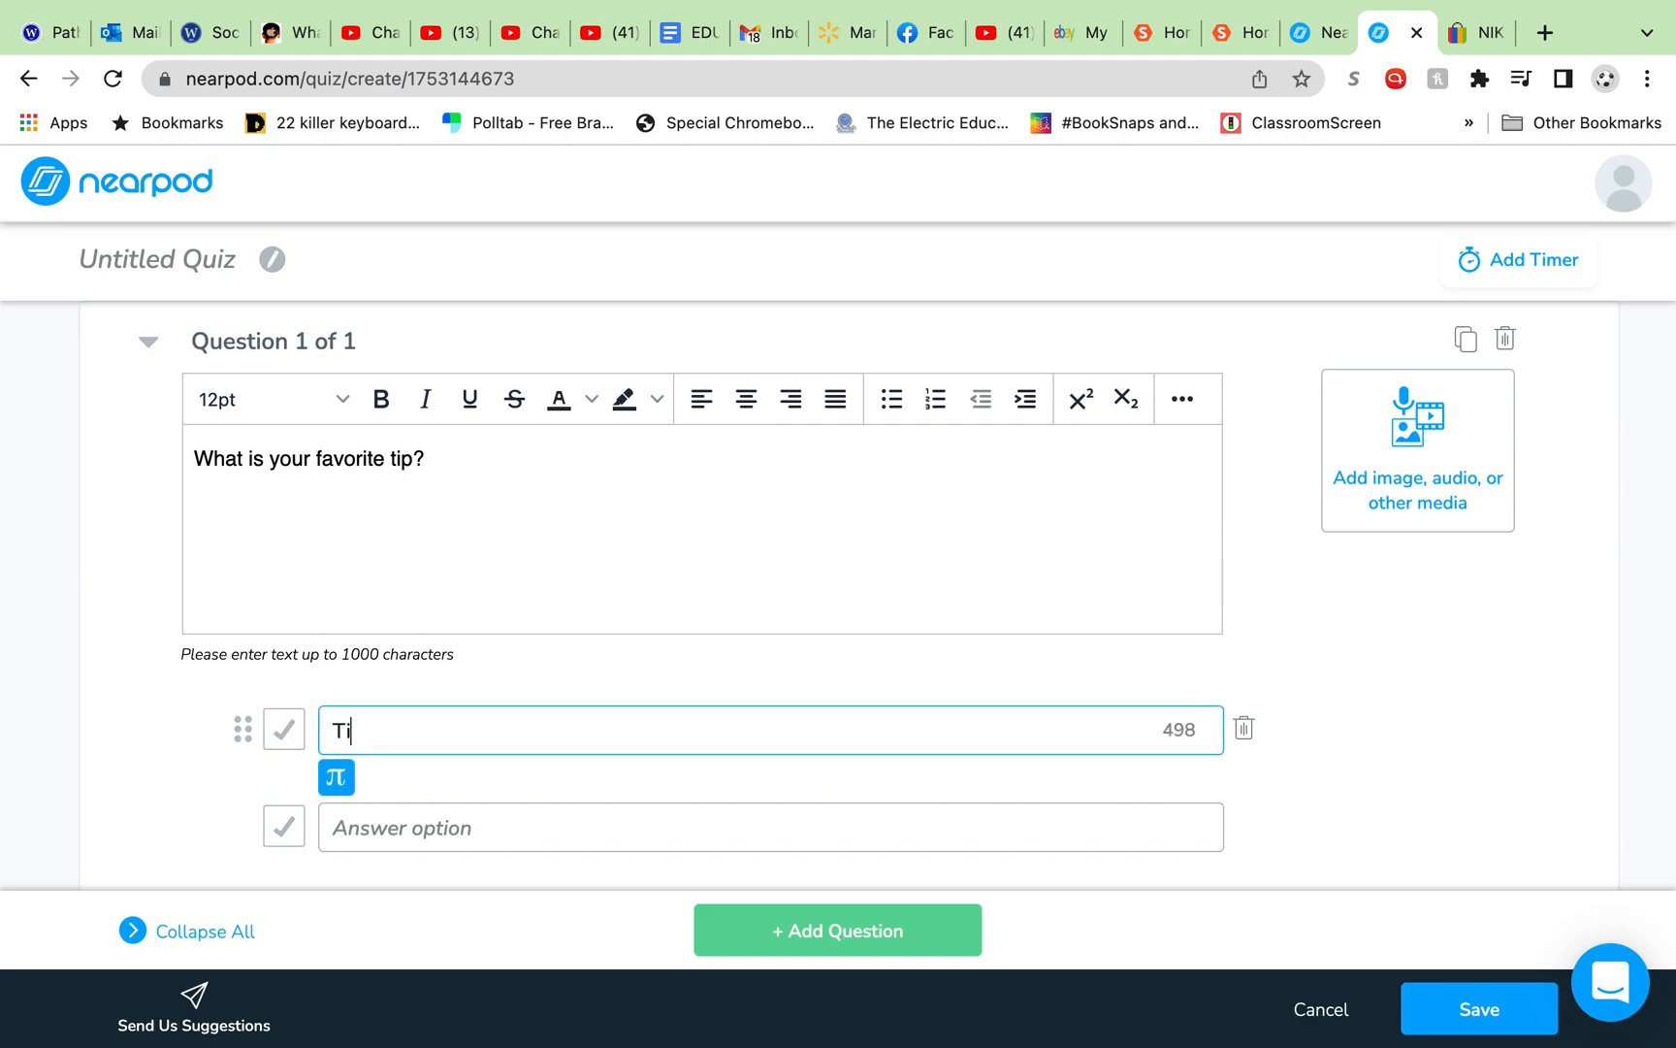
{"action": "left_click", "coordinate": [565, 842]}
{"action": "type", "text": "tip"}
{"action": "key", "text": "BackSpace"}
{"action": "key", "text": "BackSpace"}
{"action": "key", "text": "BackSpace"}
{"action": "type", "text": "ti"}
{"action": "key", "text": "BackSpace"}
{"action": "type", "text": "Tip 3"}
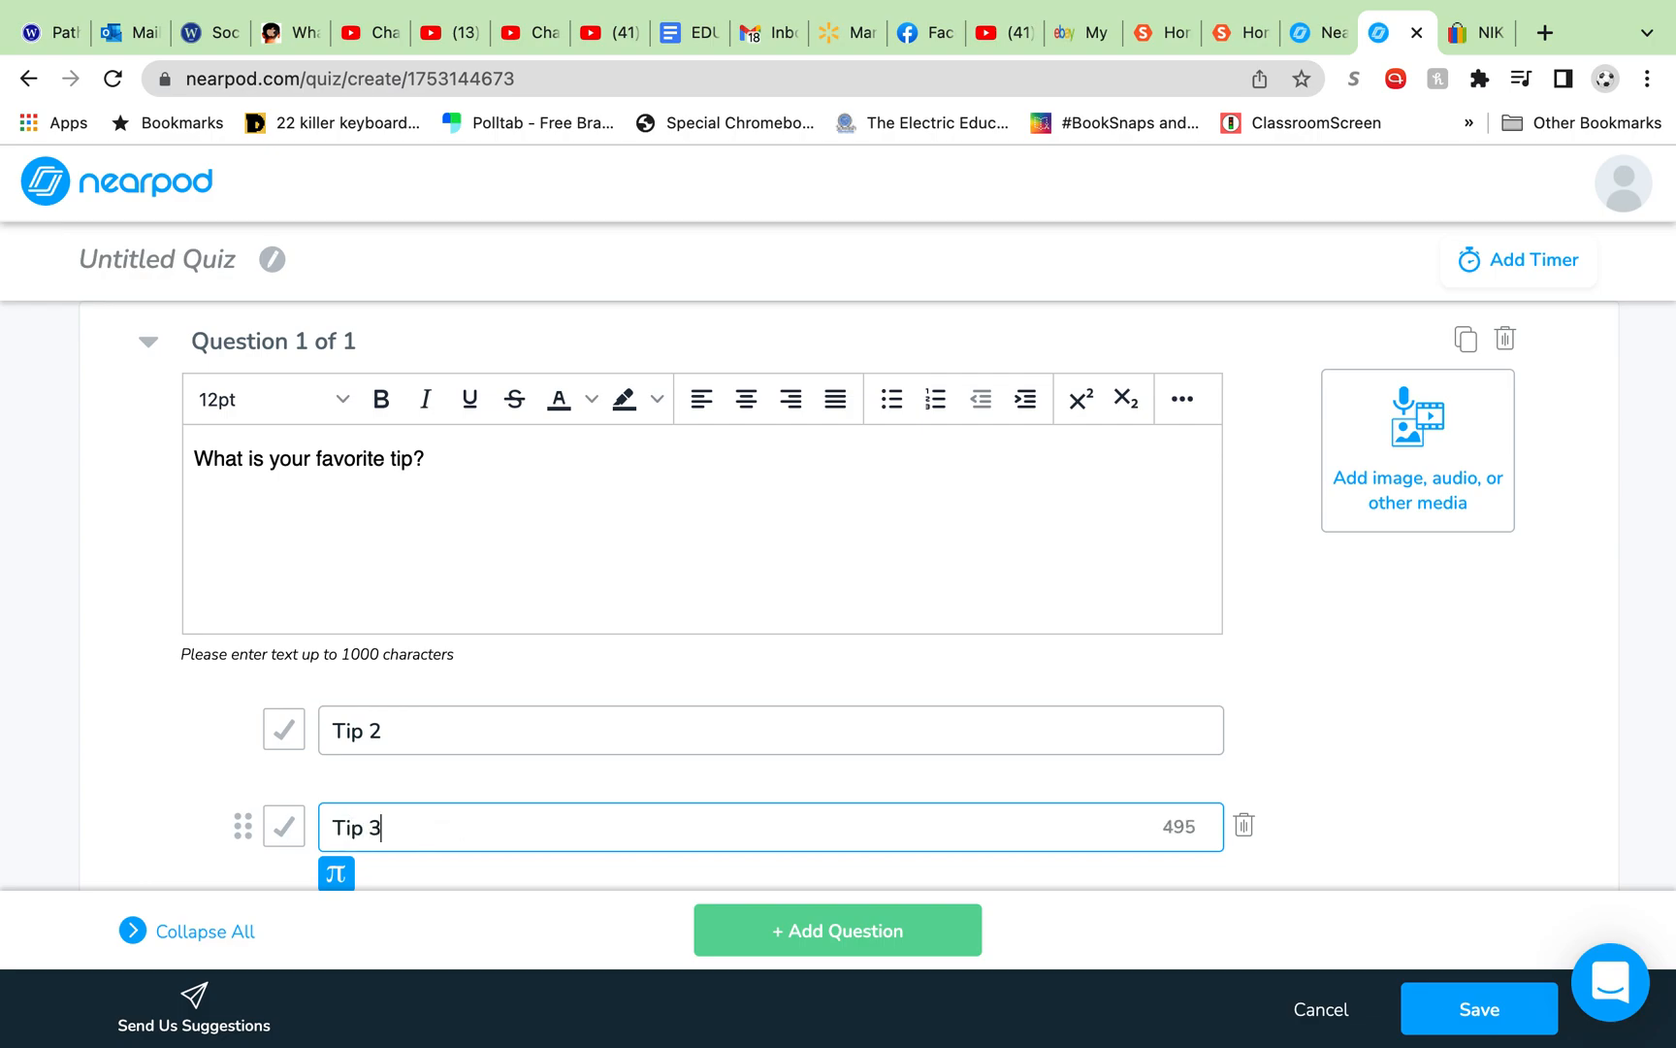
Mark "Tip 3" as the correct answer and save the quiz
{"action": "scroll", "coordinate": [737, 805], "scroll_direction": "down", "scroll_amount": 1}
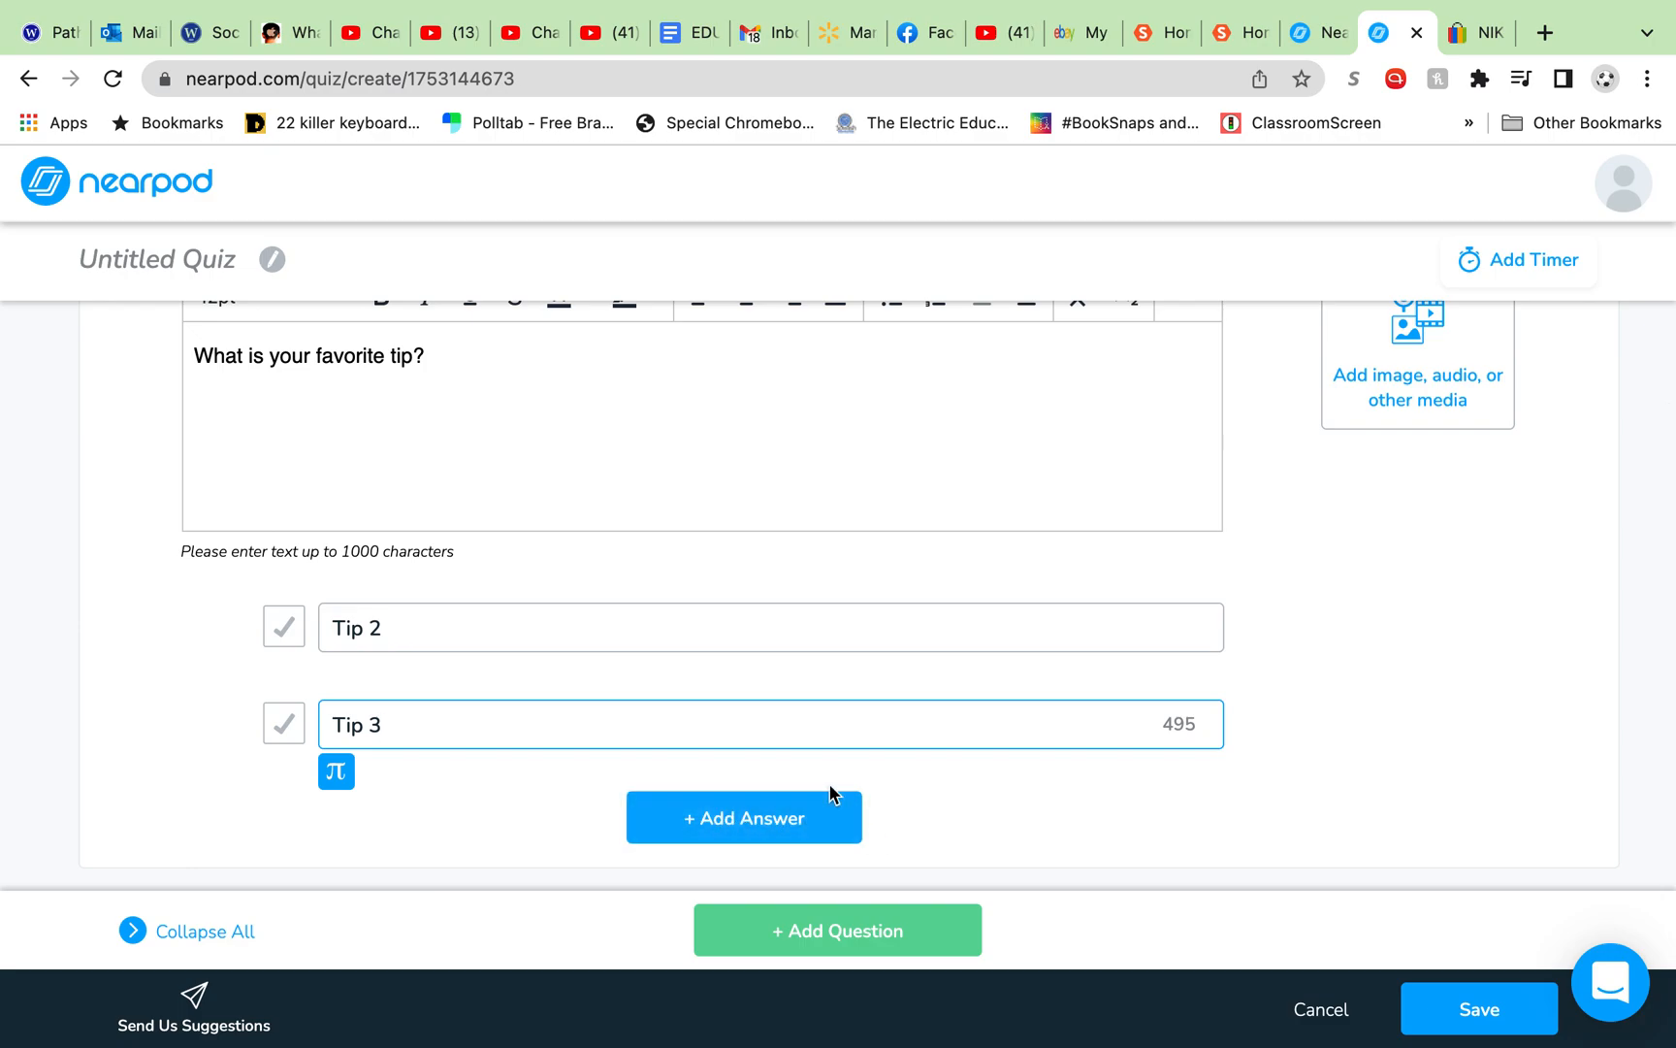
{"action": "left_click", "coordinate": [287, 726]}
{"action": "left_click", "coordinate": [287, 725]}
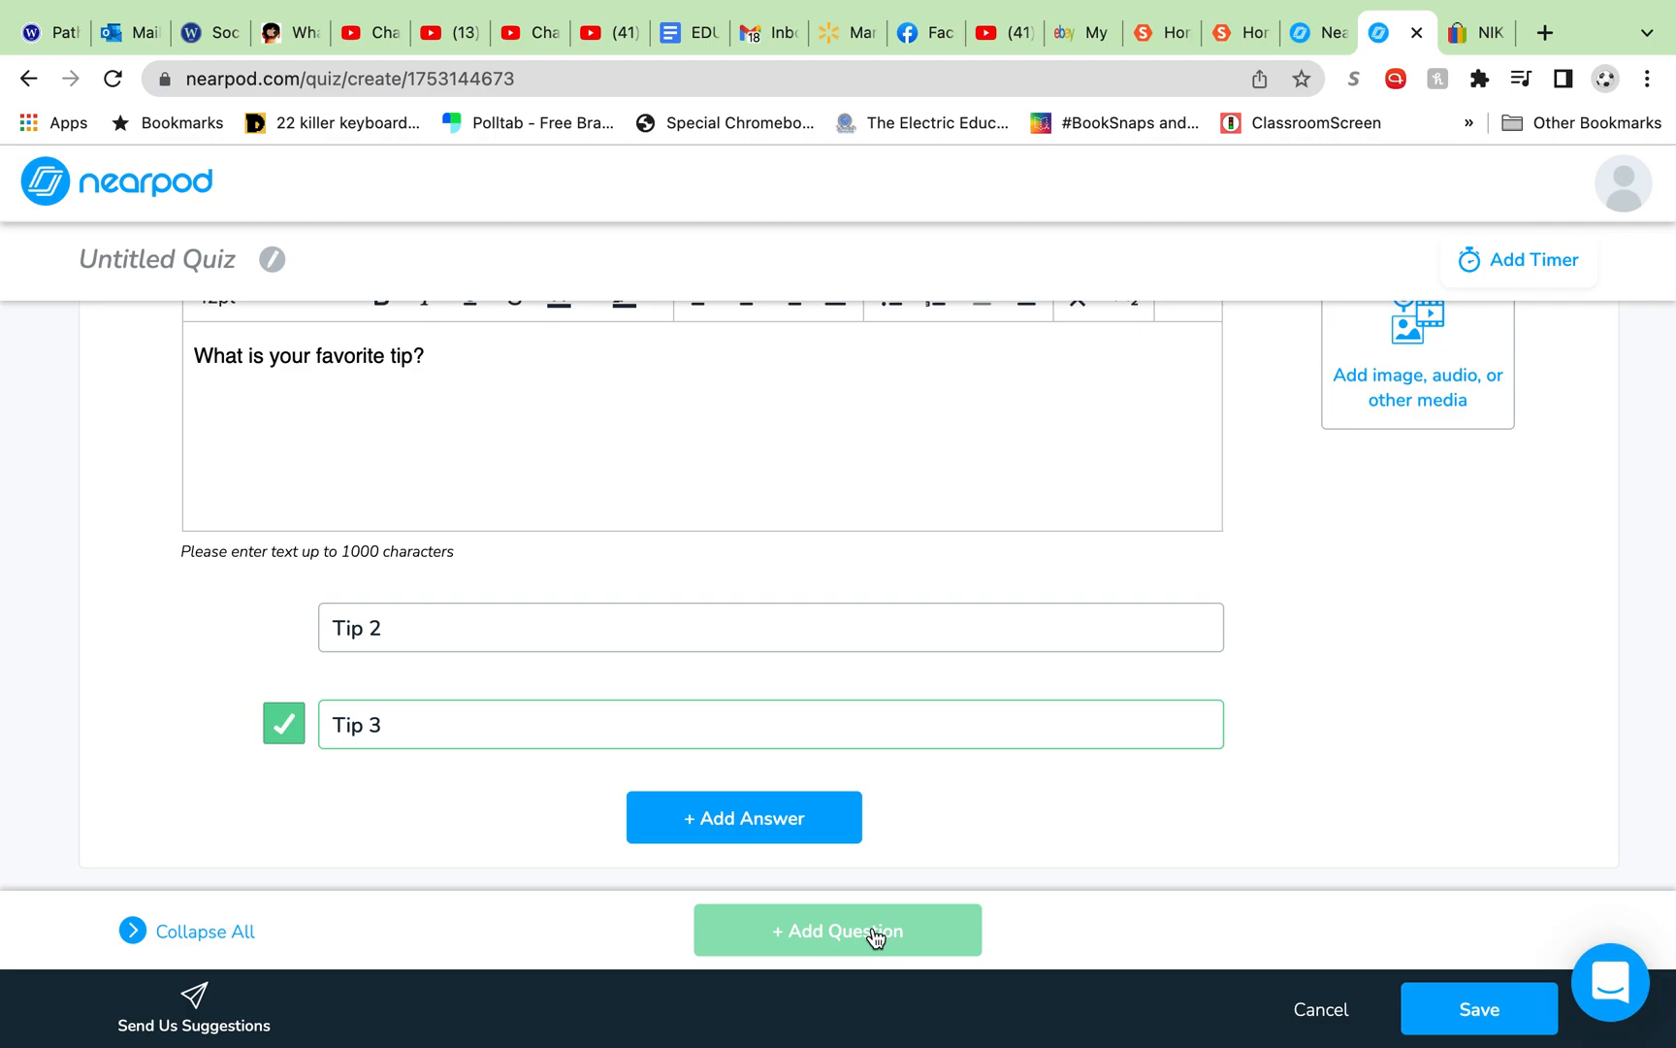
{"action": "left_click", "coordinate": [1479, 1010]}
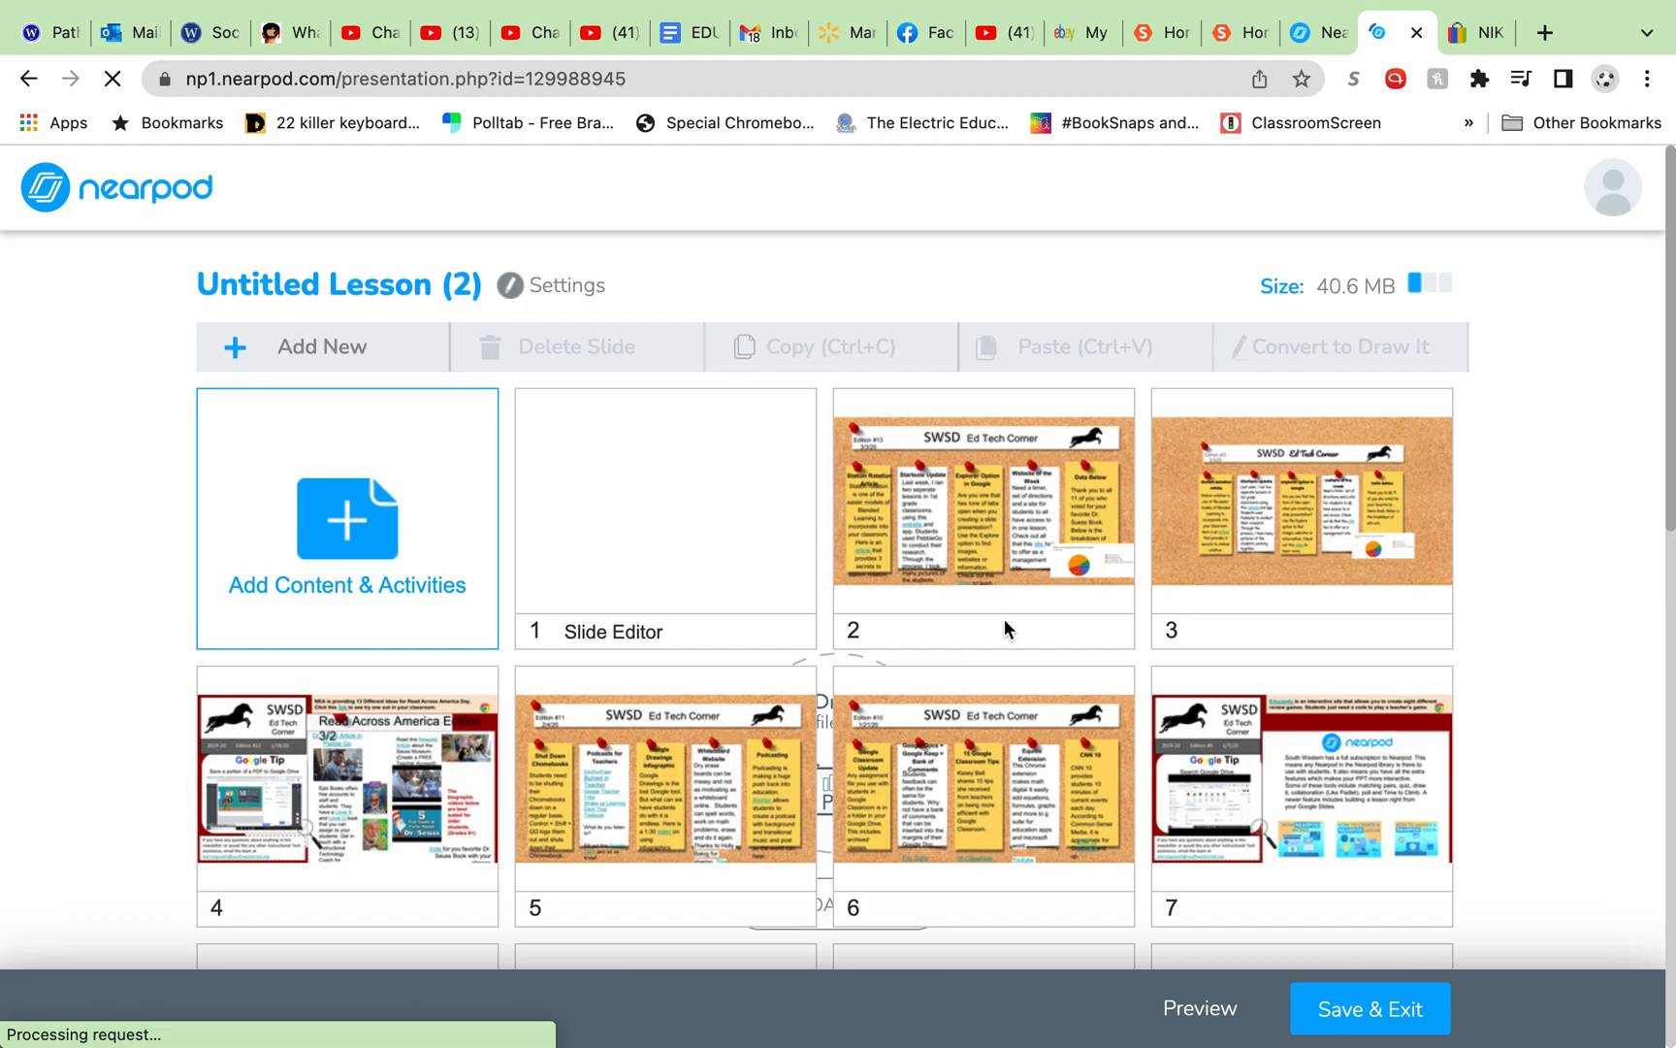
Move the Quiz from the end of the lesson to position 6, directly after slide 5
{"action": "scroll", "coordinate": [1004, 618], "scroll_direction": "down", "scroll_amount": 5}
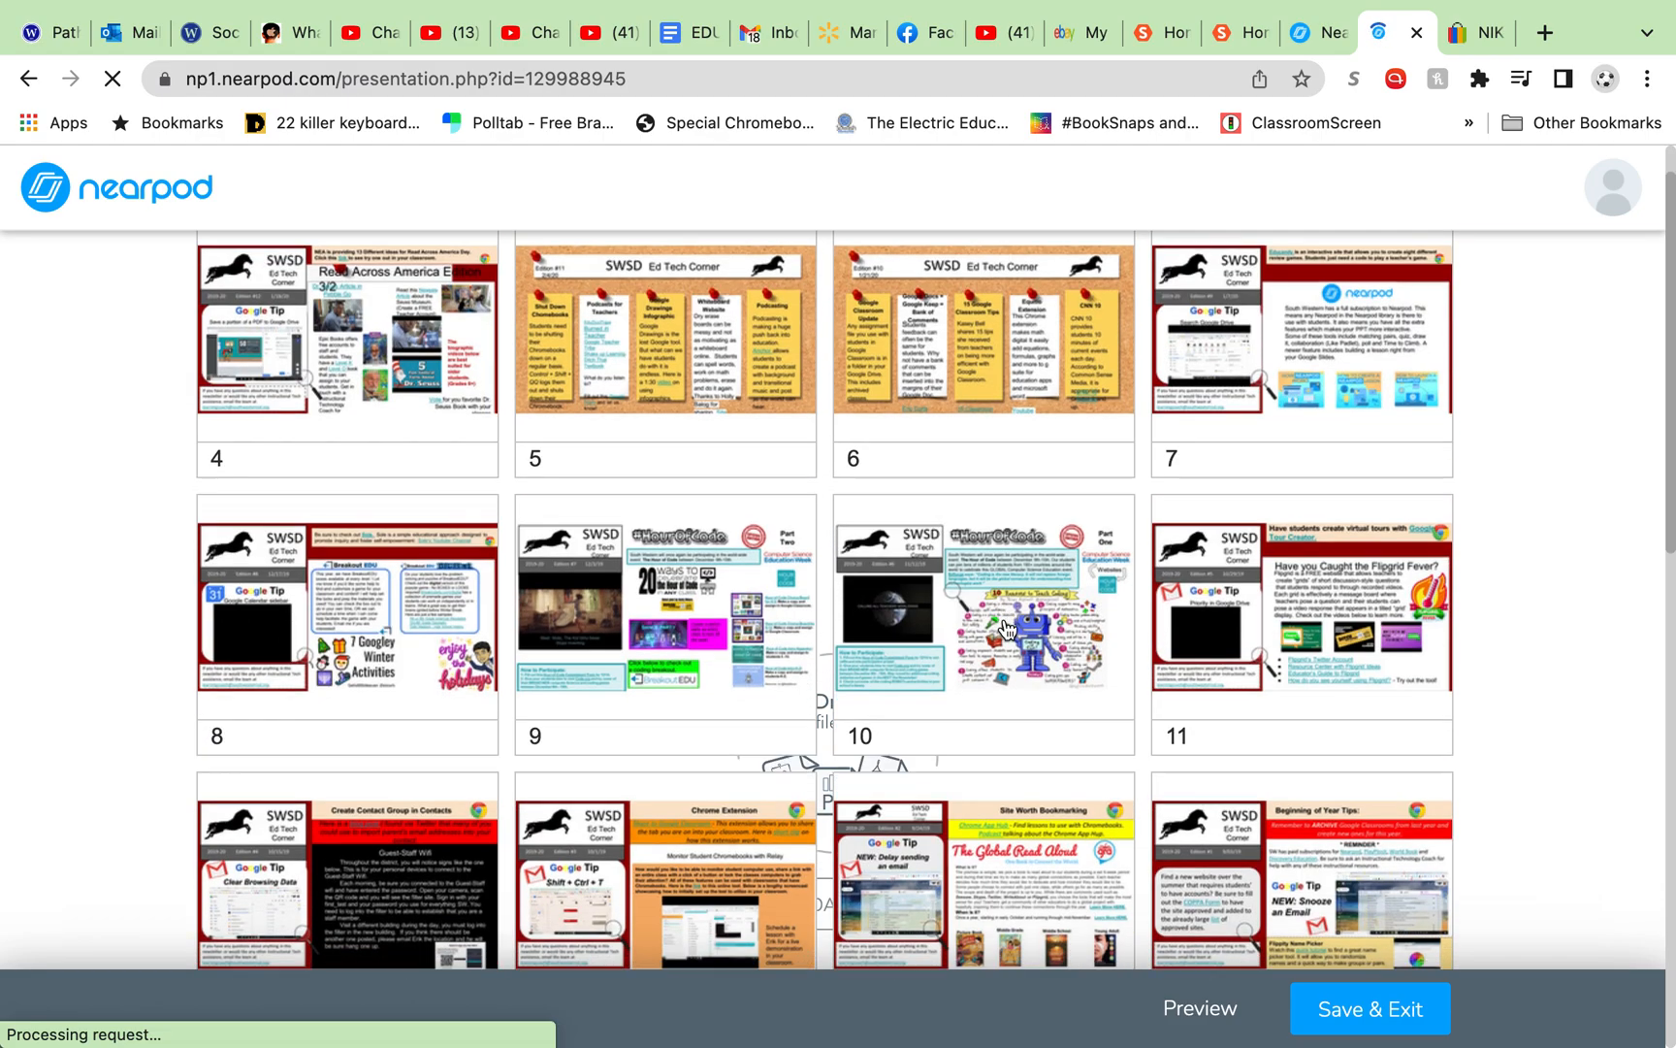
{"action": "scroll", "coordinate": [1006, 629], "scroll_direction": "down", "scroll_amount": 6}
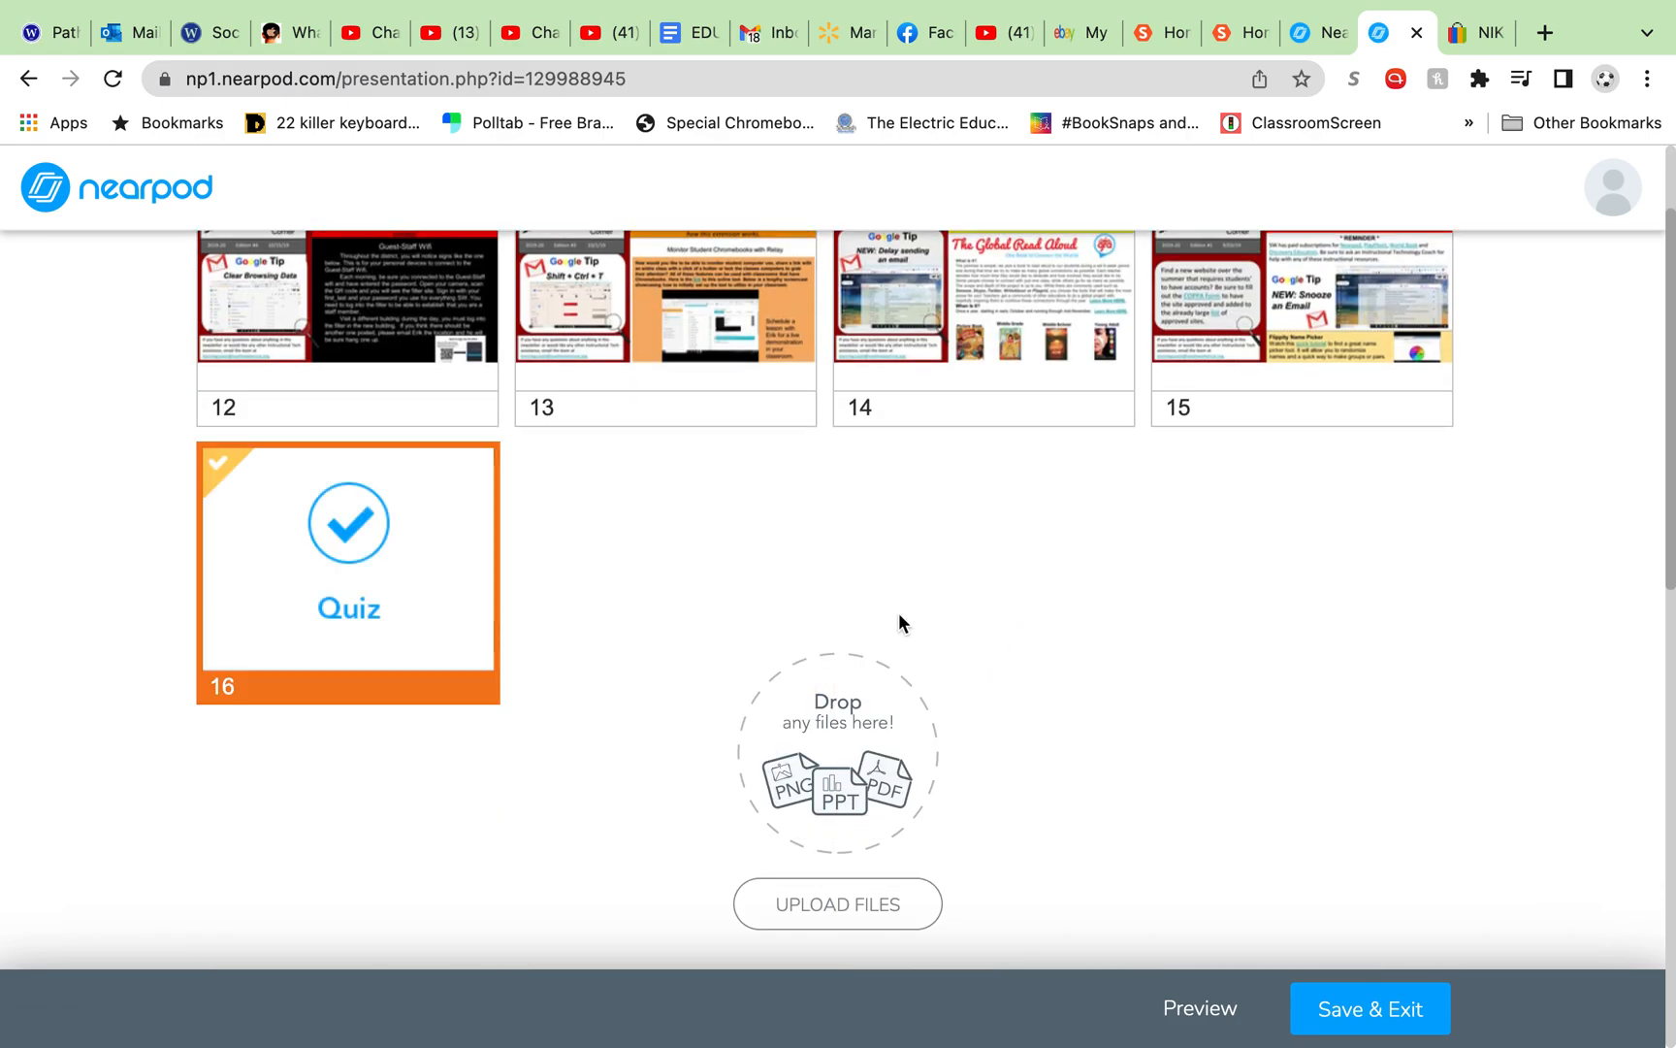
{"action": "left_click_drag", "start_coordinate": [413, 846], "coordinate": [861, 587]}
{"action": "left_click_drag", "start_coordinate": [941, 501], "coordinate": [1034, 498]}
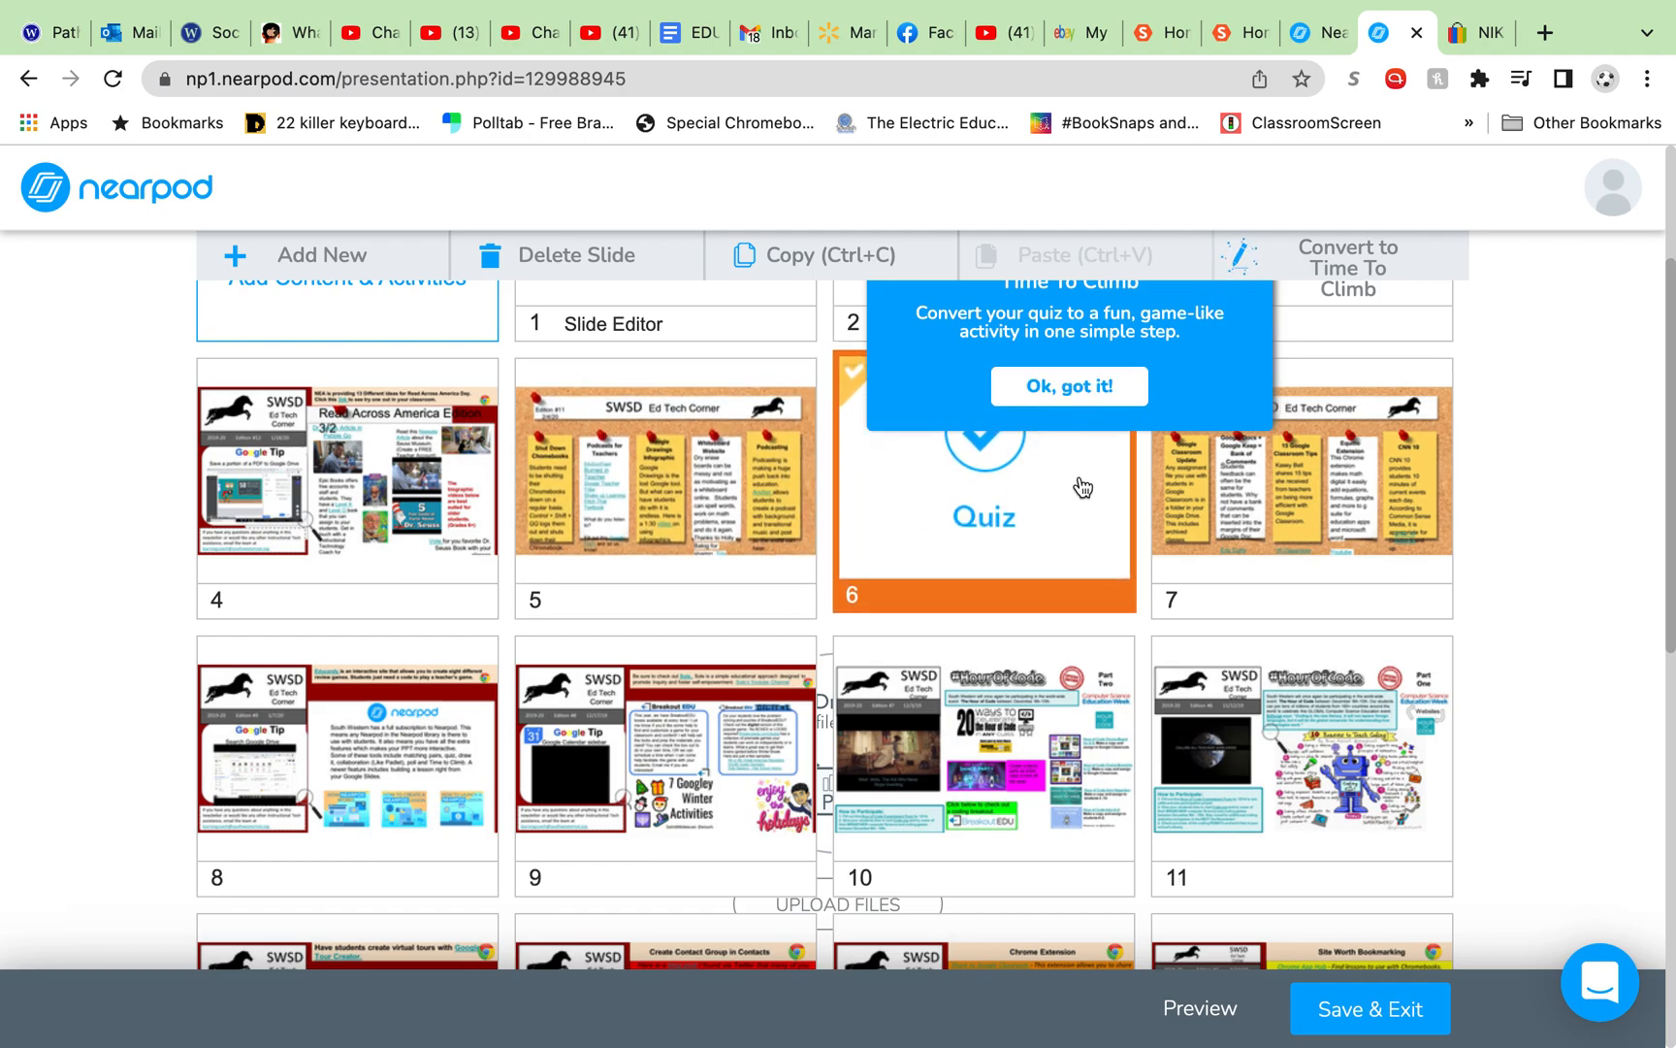
{"action": "scroll", "coordinate": [1082, 485], "scroll_direction": "up", "scroll_amount": 3}
{"action": "left_click", "coordinate": [1084, 529]}
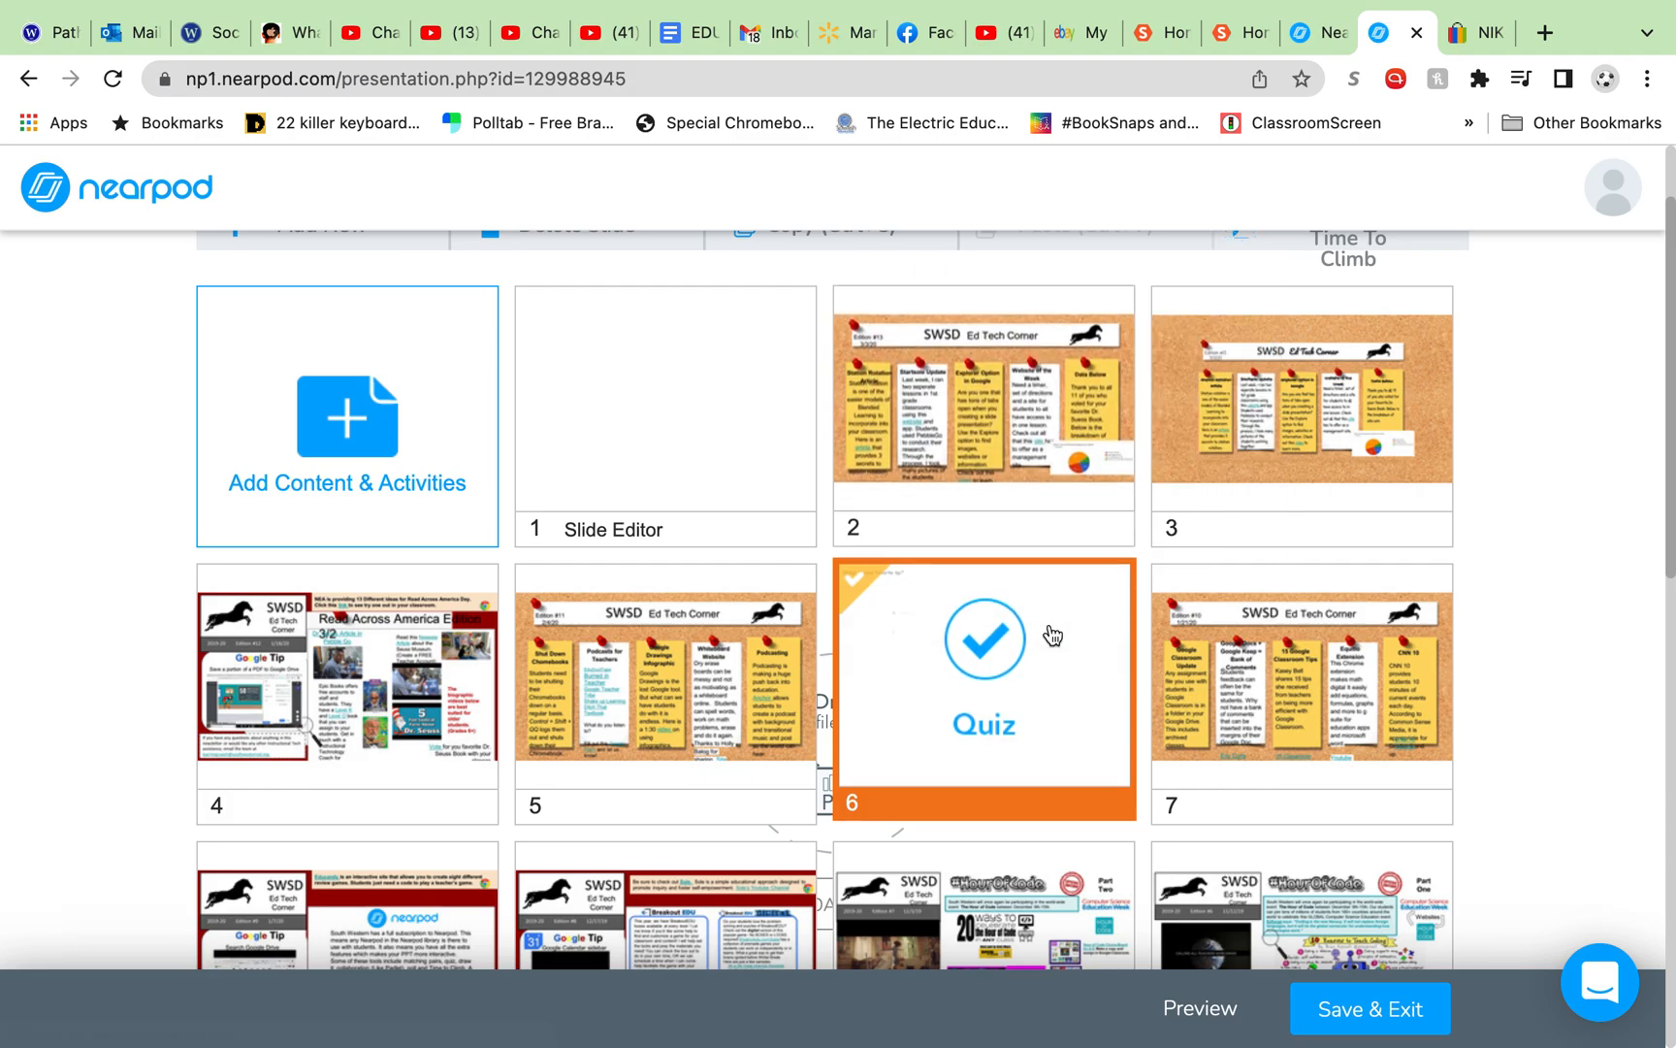
{"action": "mouse_move", "coordinate": [1007, 661]}
{"action": "left_mouse_down"}
{"action": "mouse_move", "coordinate": [1044, 565]}
{"action": "mouse_move", "coordinate": [1023, 682]}
{"action": "mouse_move", "coordinate": [1000, 681]}
{"action": "left_mouse_up"}
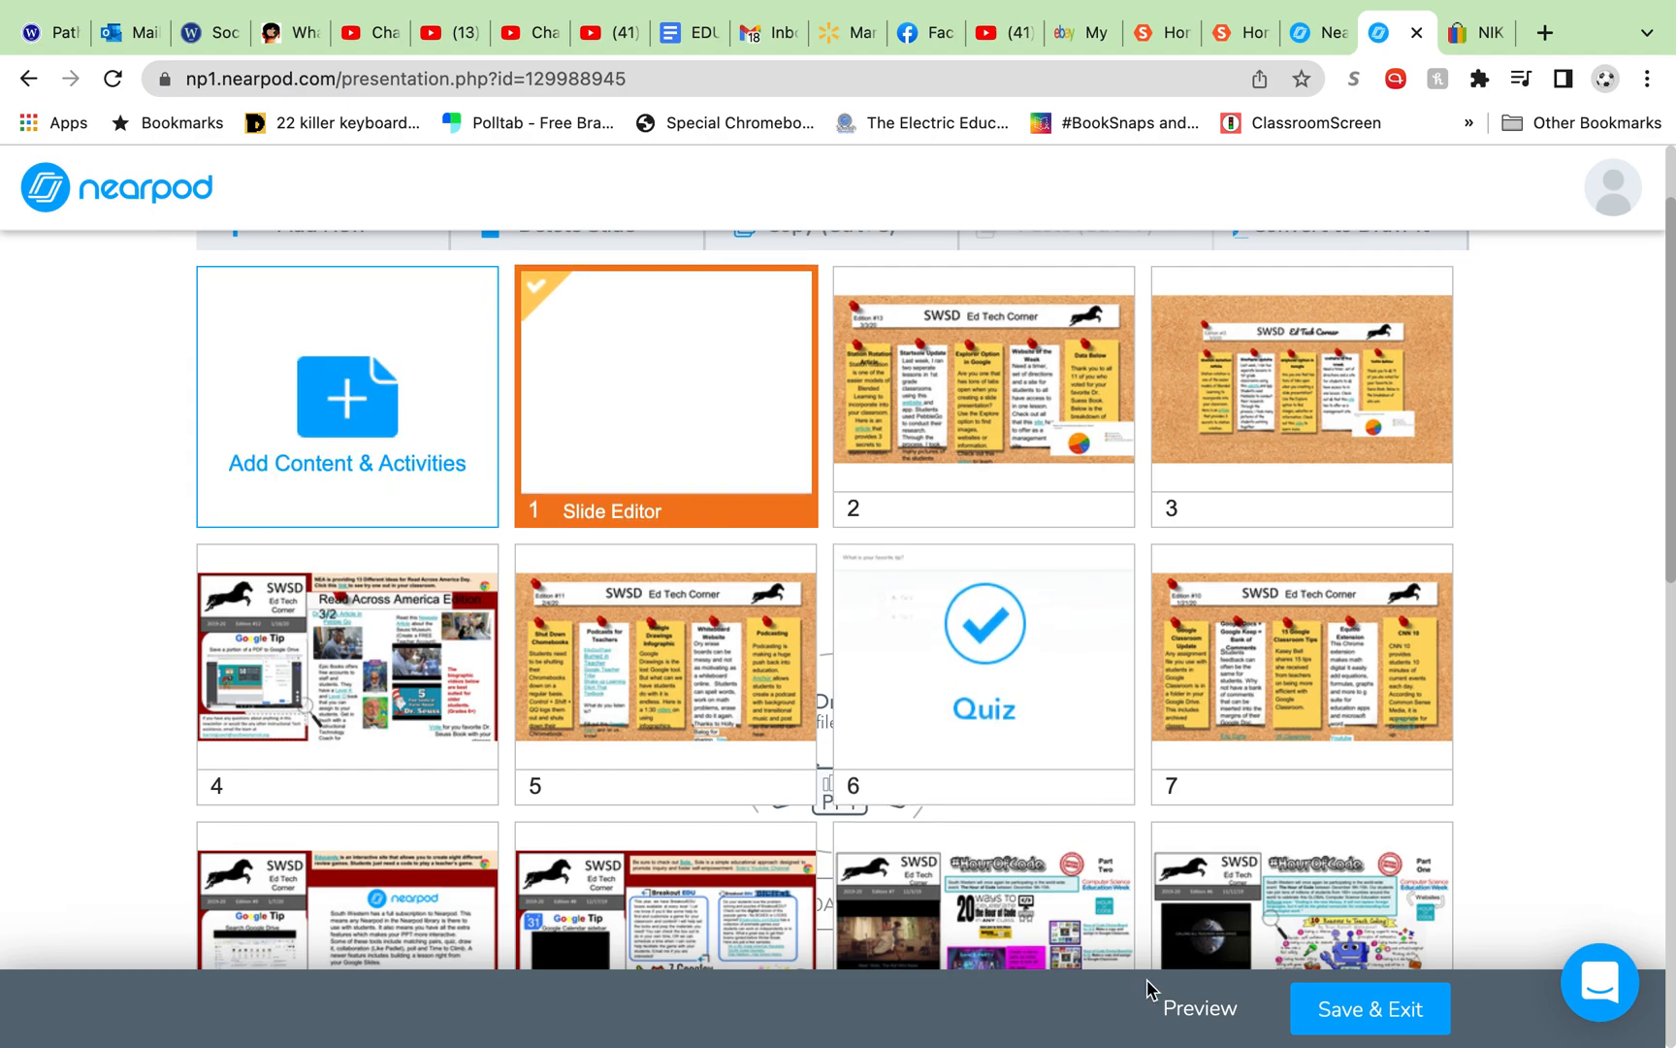
Preview the lesson as a student from slide 1 to slide 4 and close the preview's browser tab
{"action": "left_click", "coordinate": [1202, 1007]}
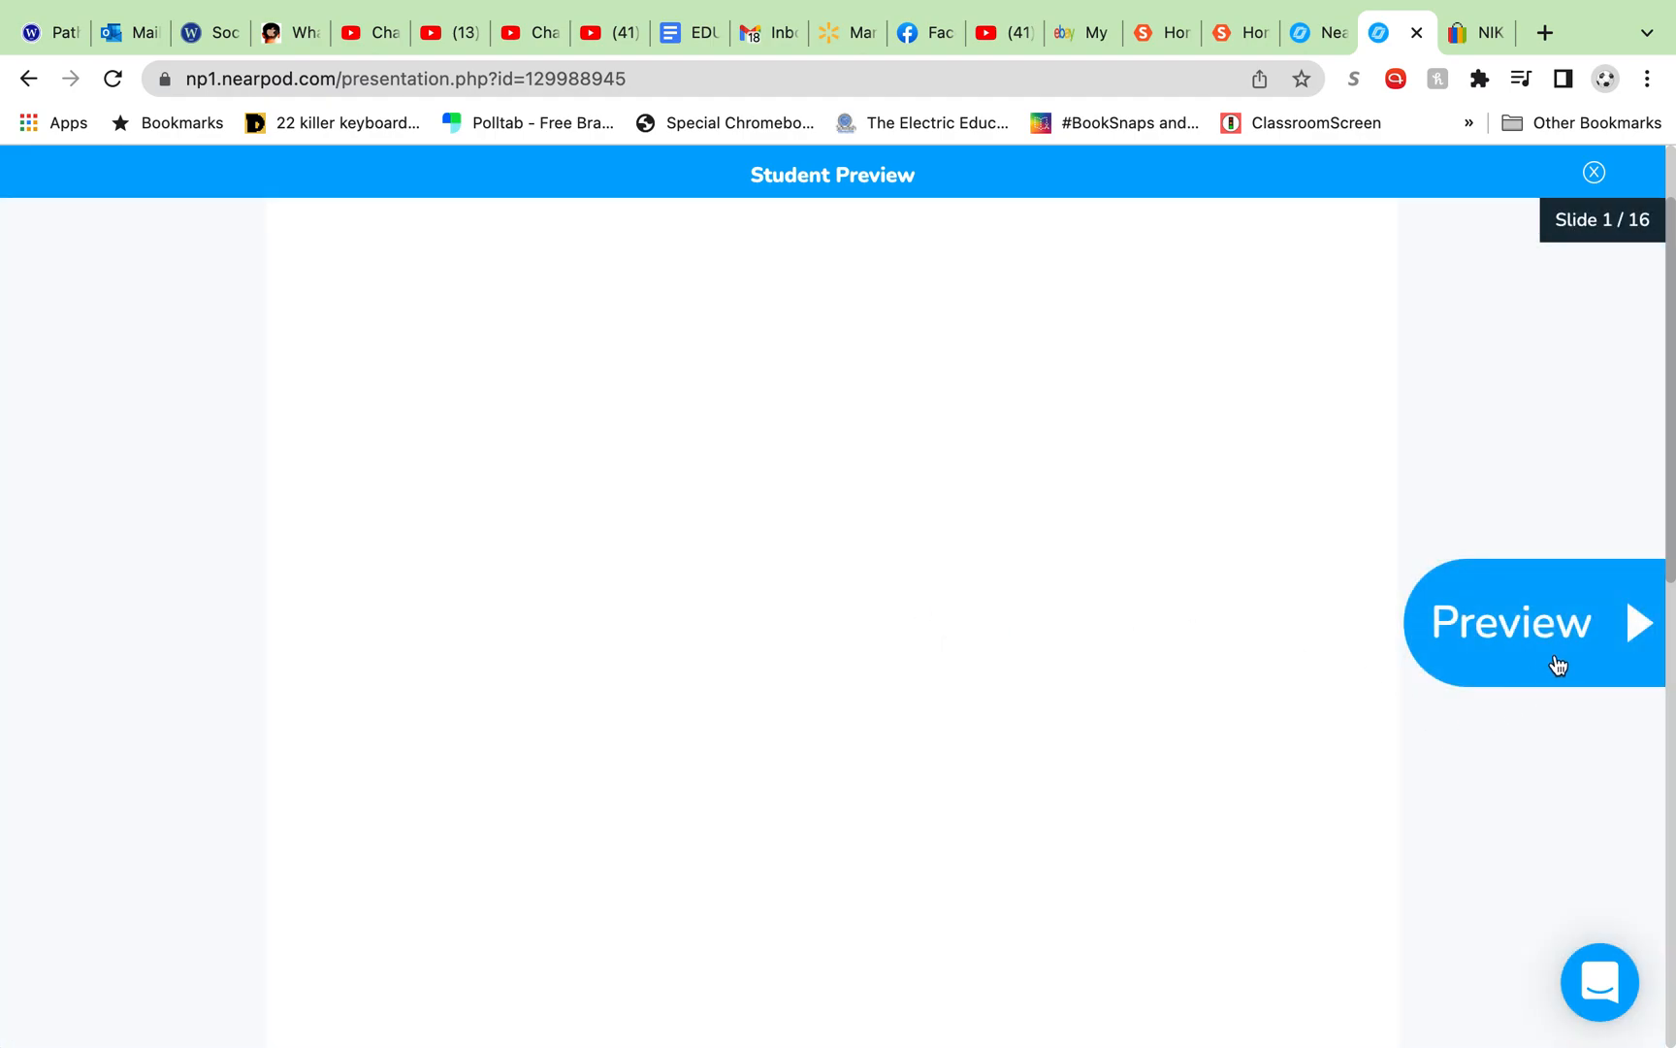
{"action": "left_click", "coordinate": [1593, 635]}
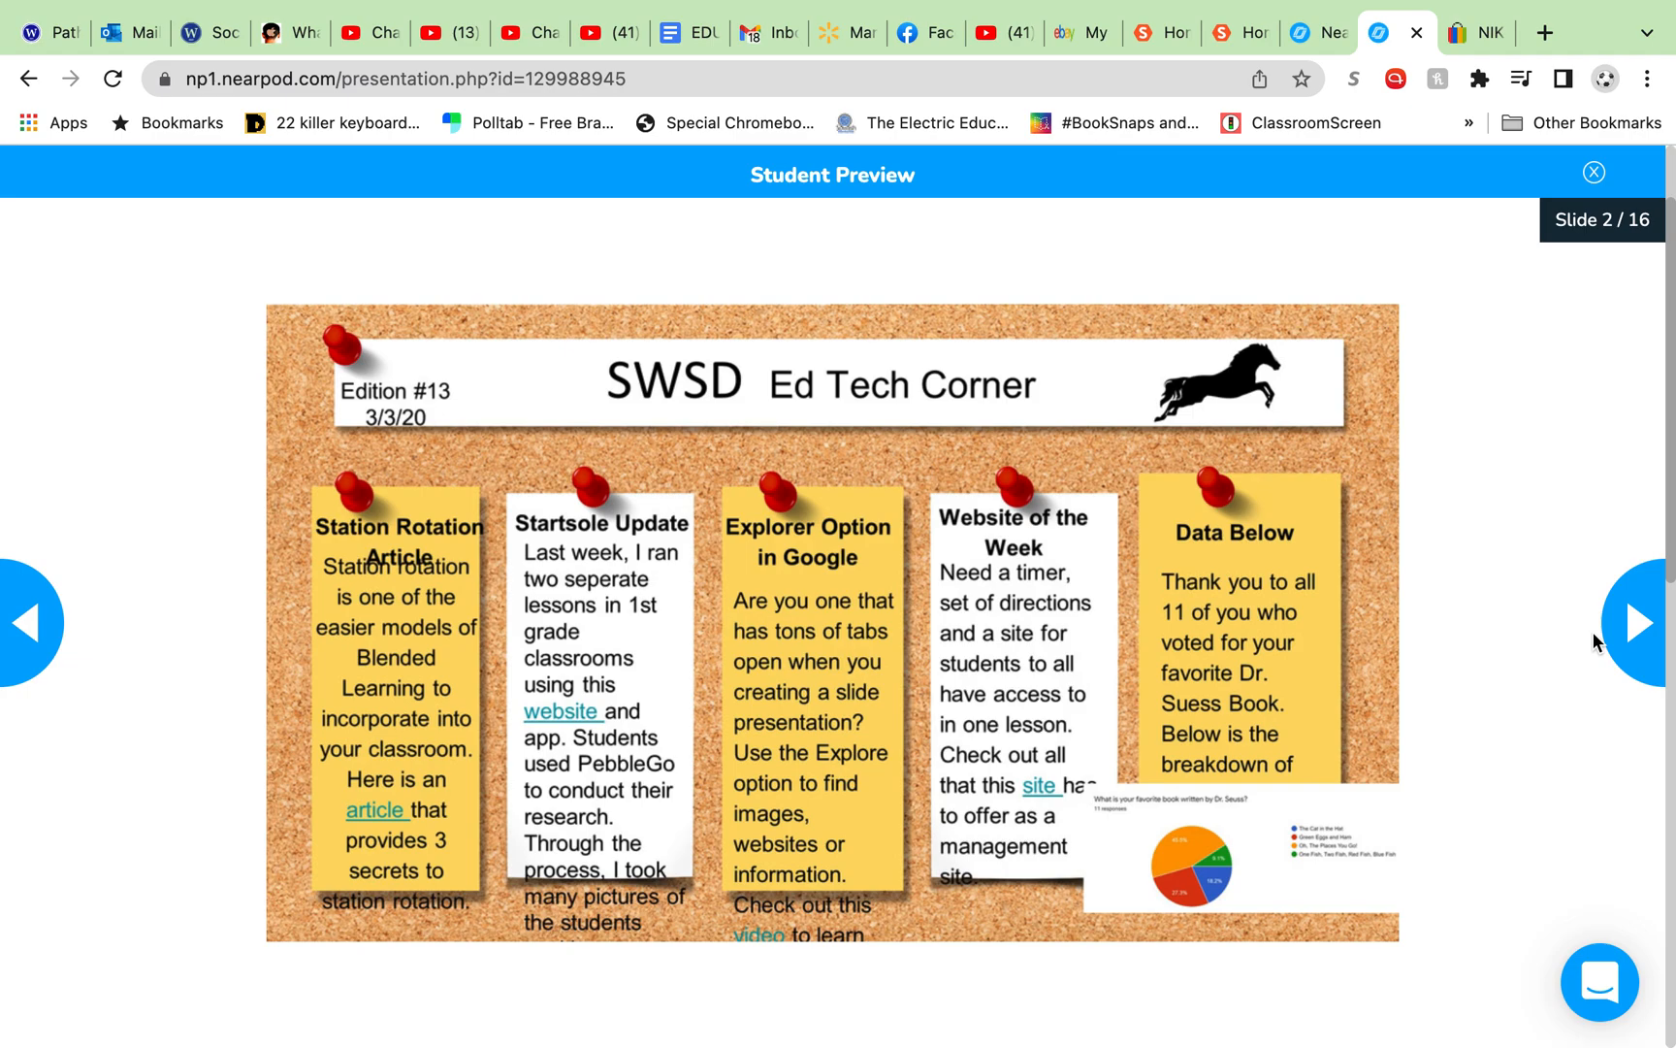
{"action": "left_click", "coordinate": [1636, 627]}
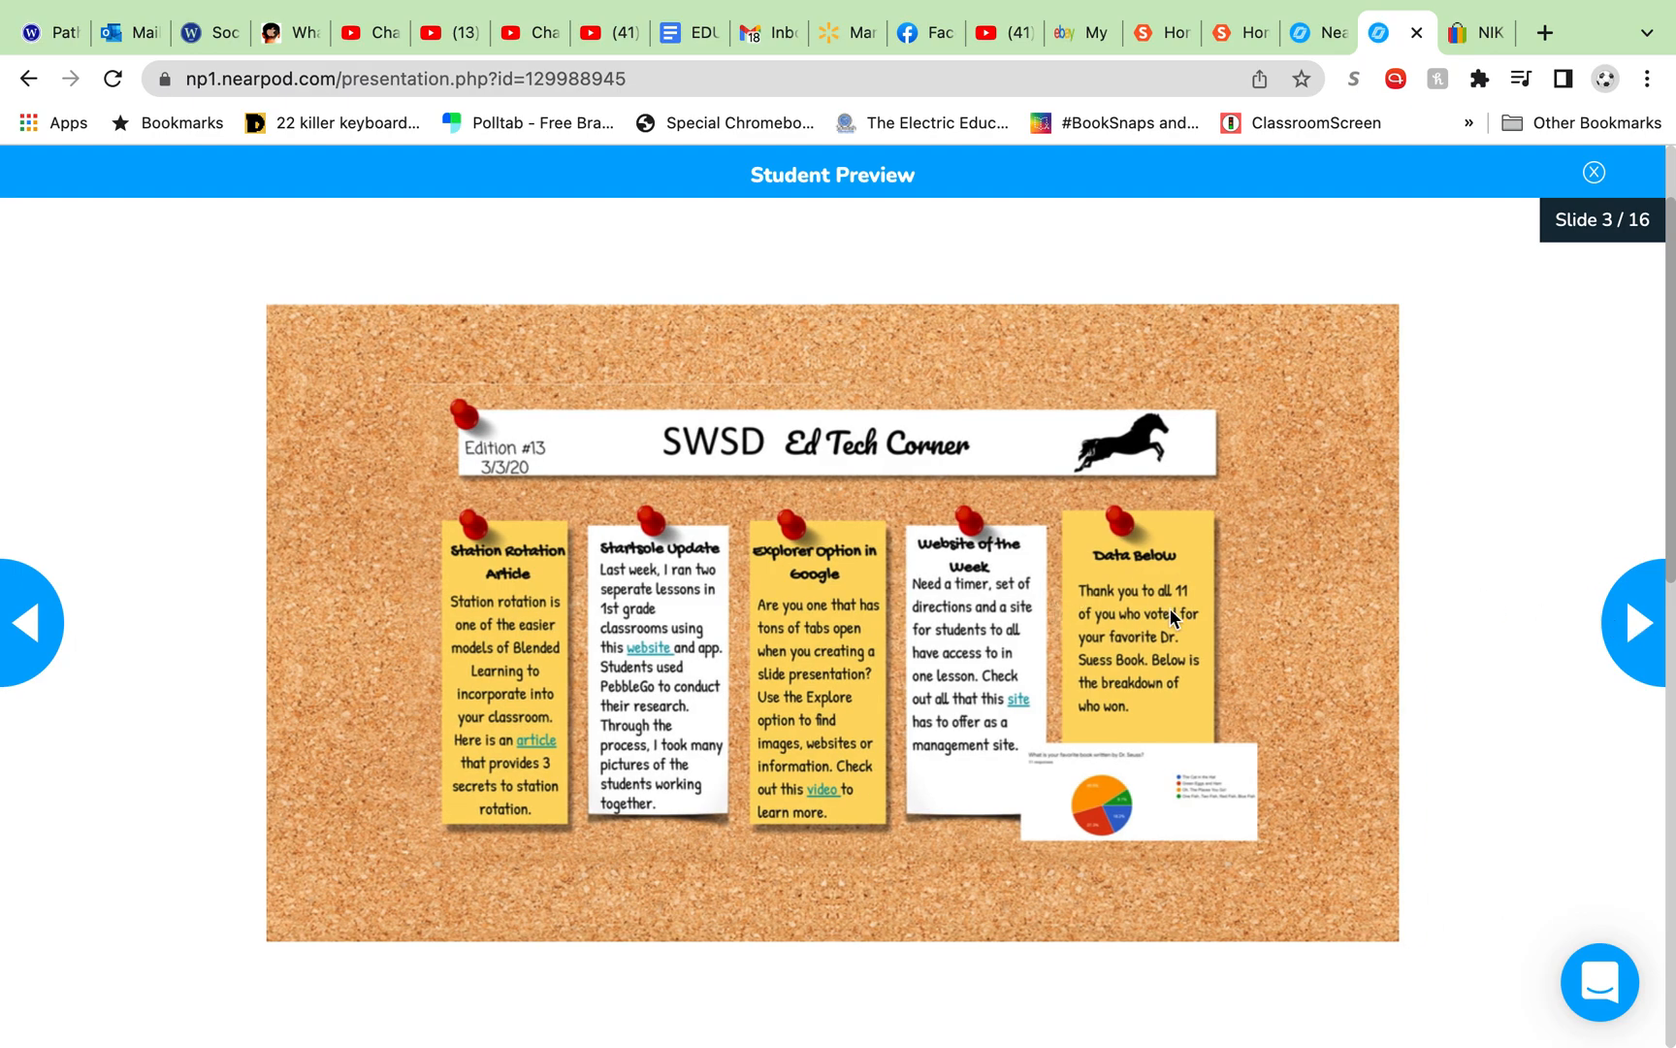
{"action": "left_click", "coordinate": [1614, 615]}
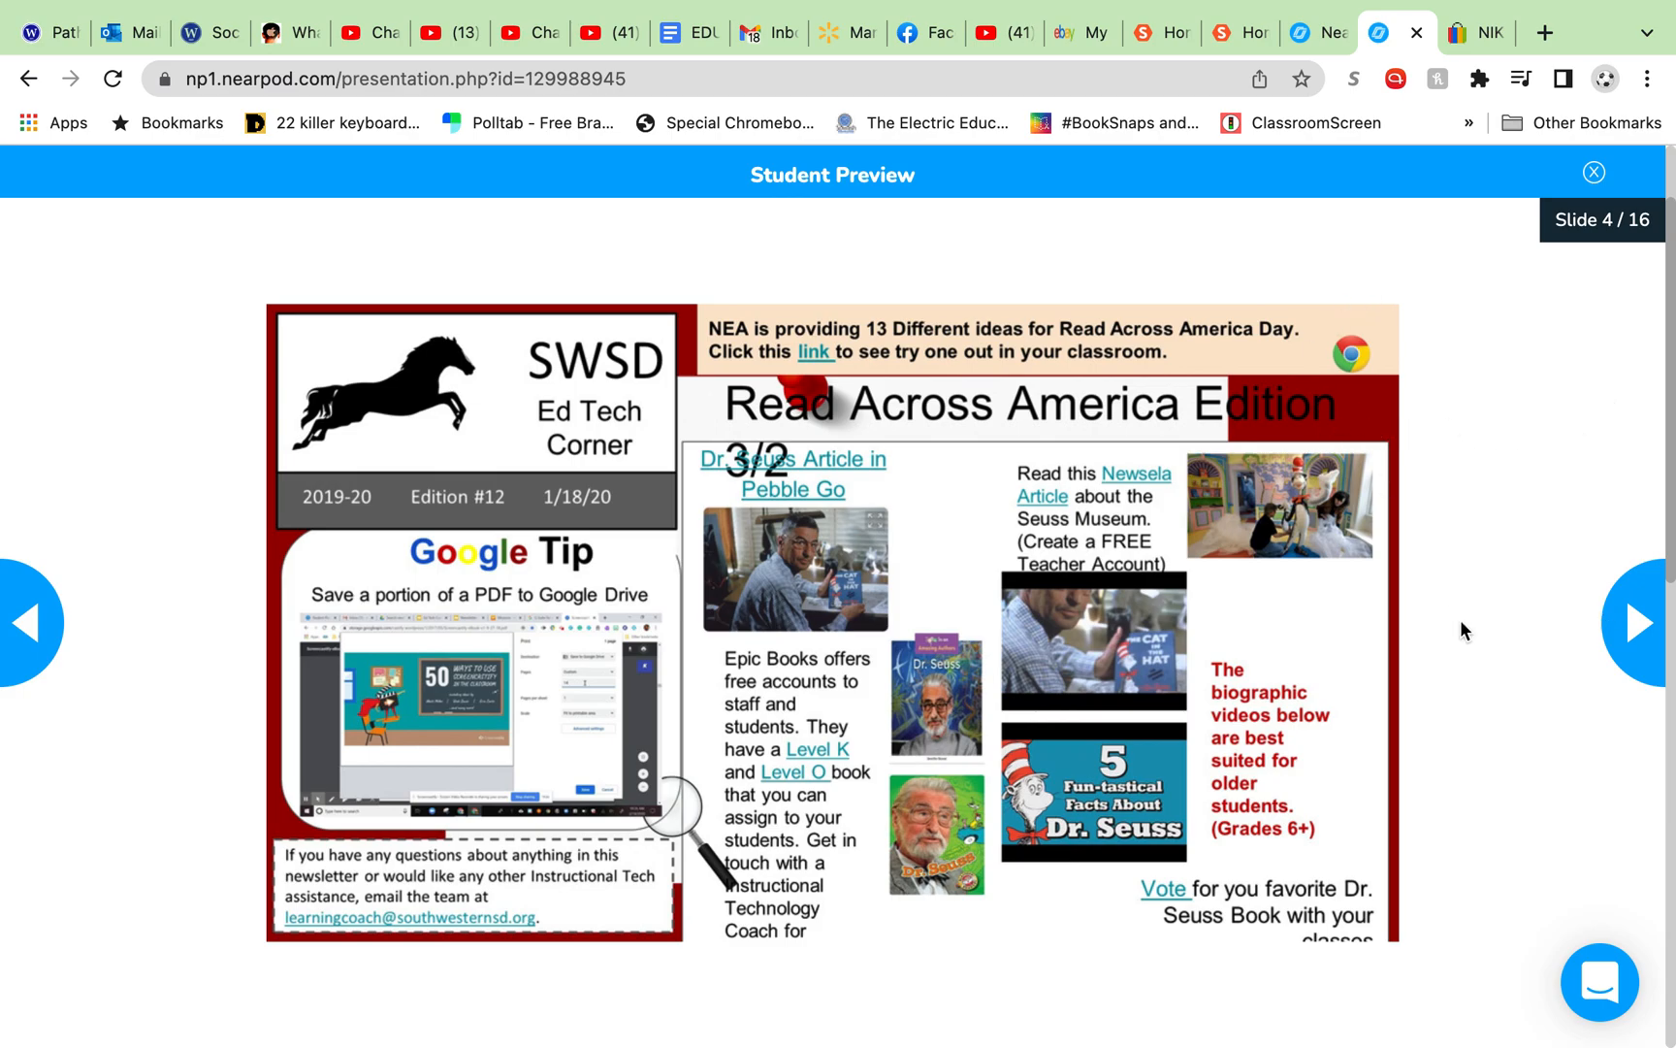
{"action": "left_click", "coordinate": [1416, 32]}
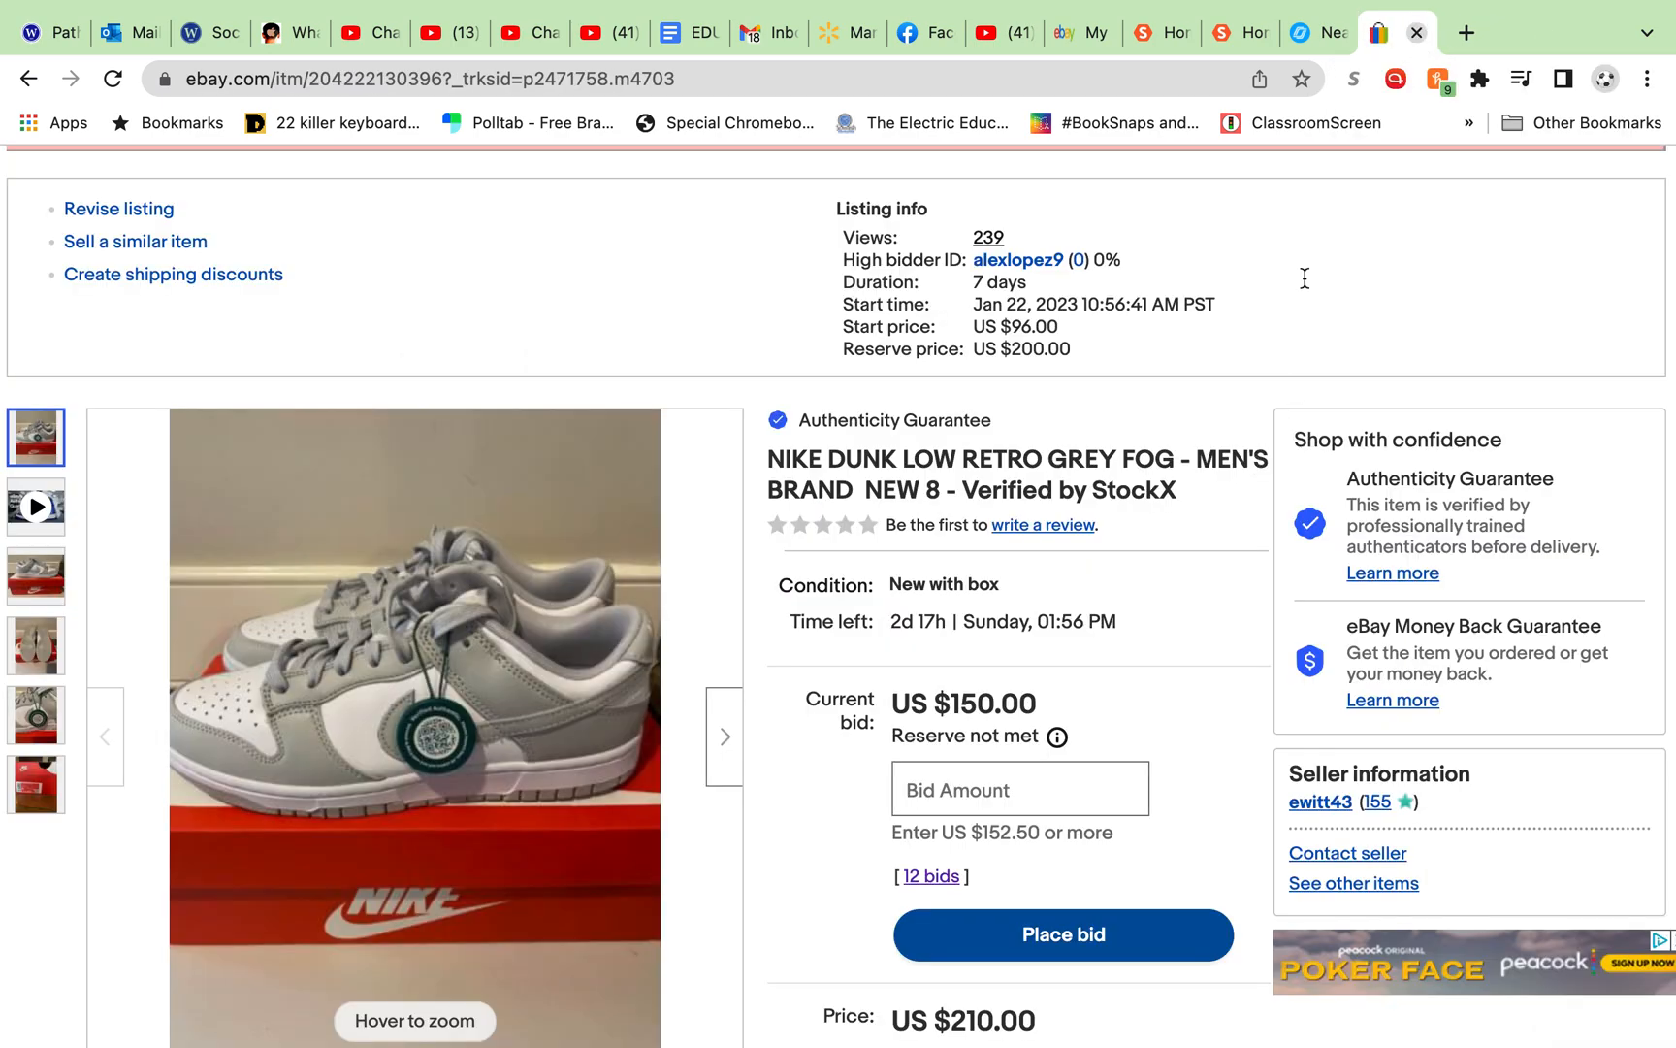
Reopen Untitled Lesson (2) for editing from My Lessons in the other Nearpod tab, and save and exit it
{"action": "left_click", "coordinate": [1395, 34]}
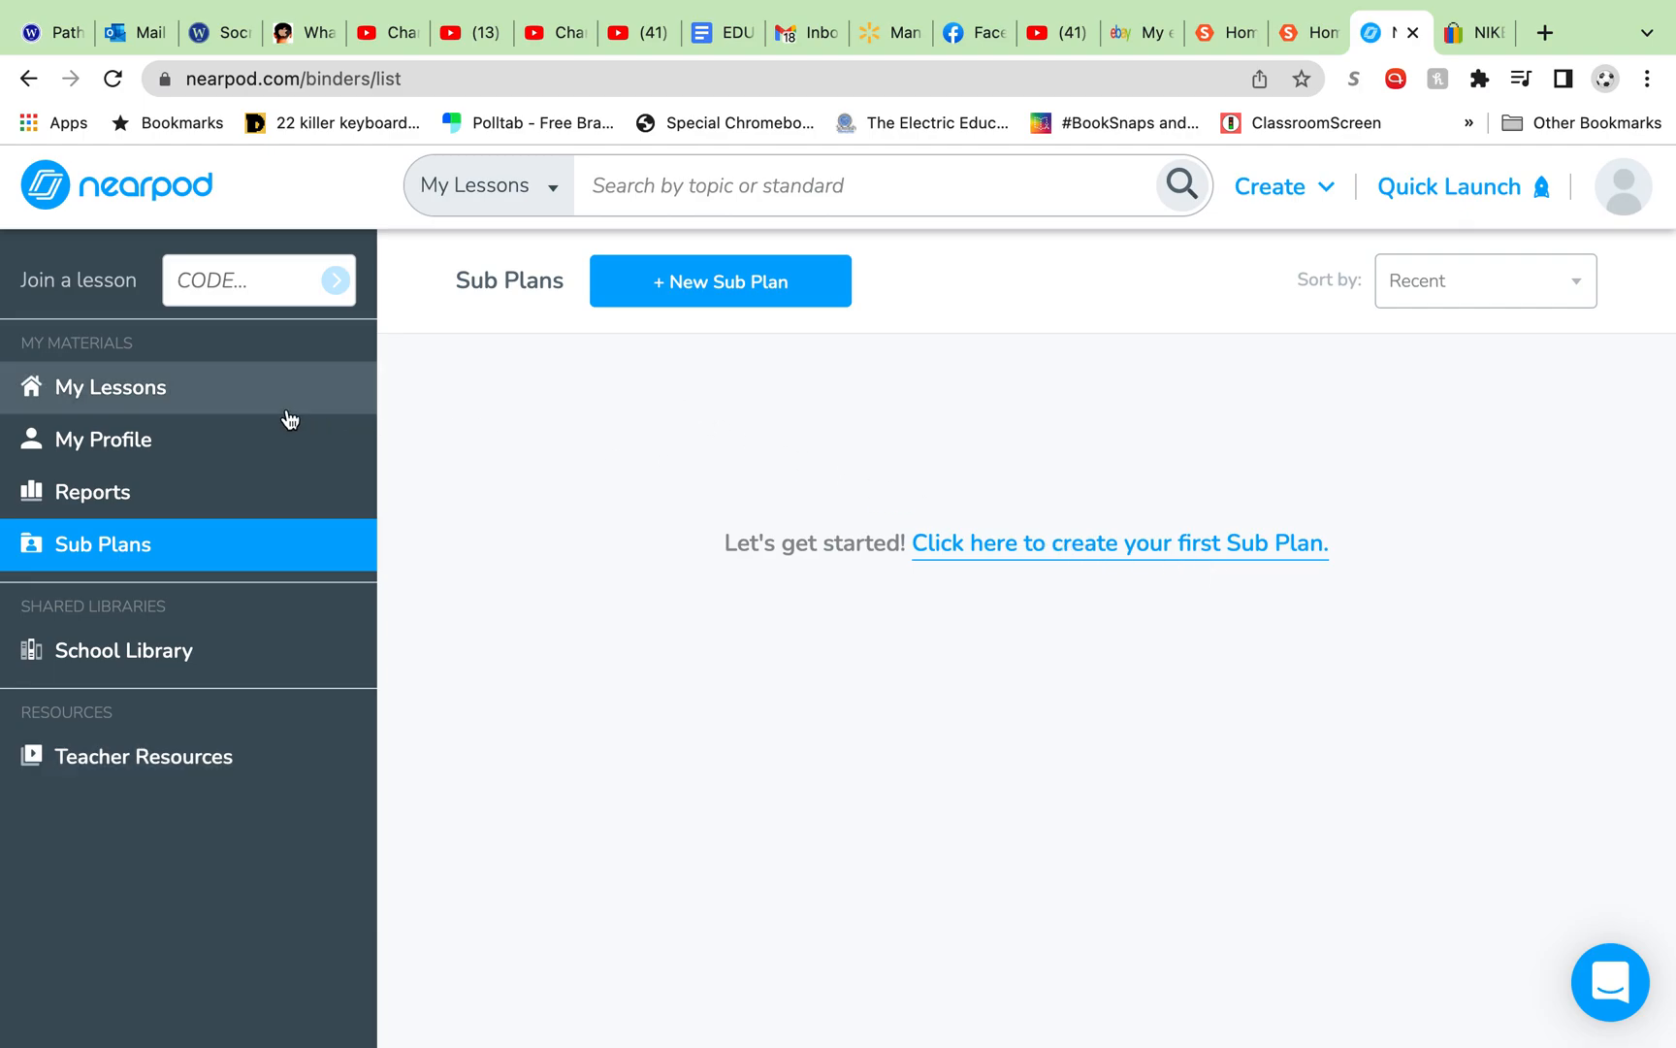
{"action": "left_click", "coordinate": [149, 391]}
{"action": "mouse_move", "coordinate": [665, 901]}
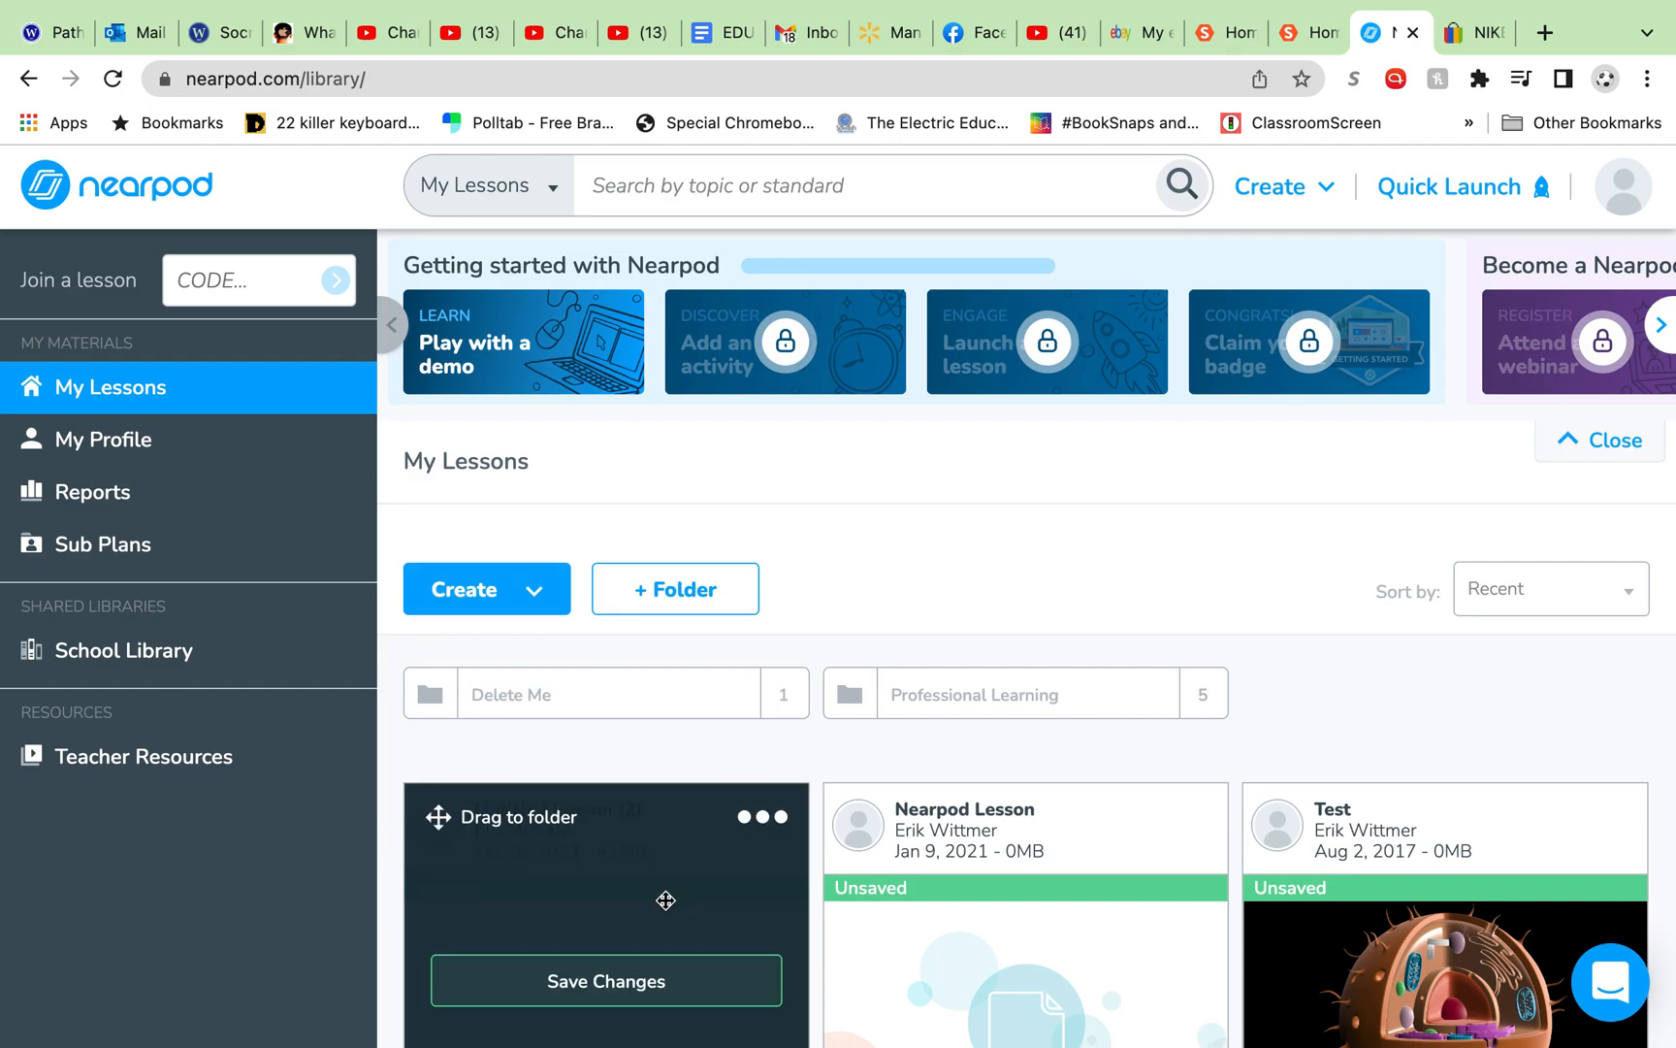
{"action": "scroll", "coordinate": [703, 913], "scroll_direction": "down", "scroll_amount": 3}
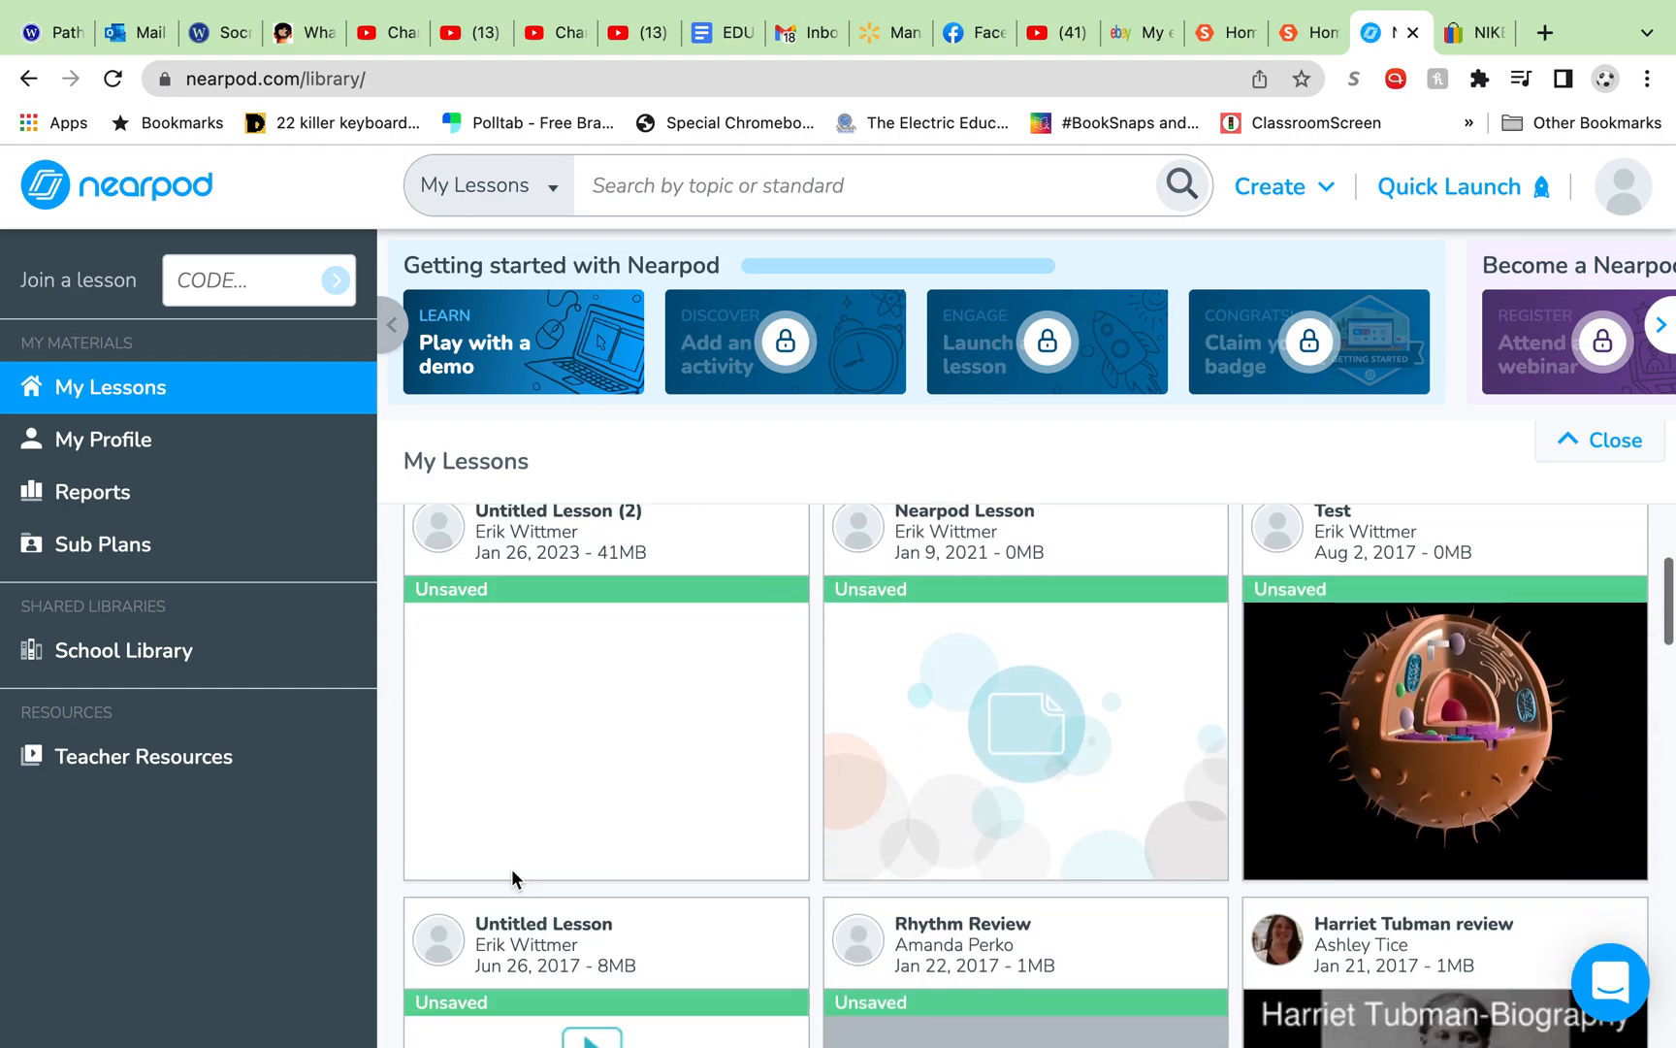
{"action": "left_click", "coordinate": [464, 851]}
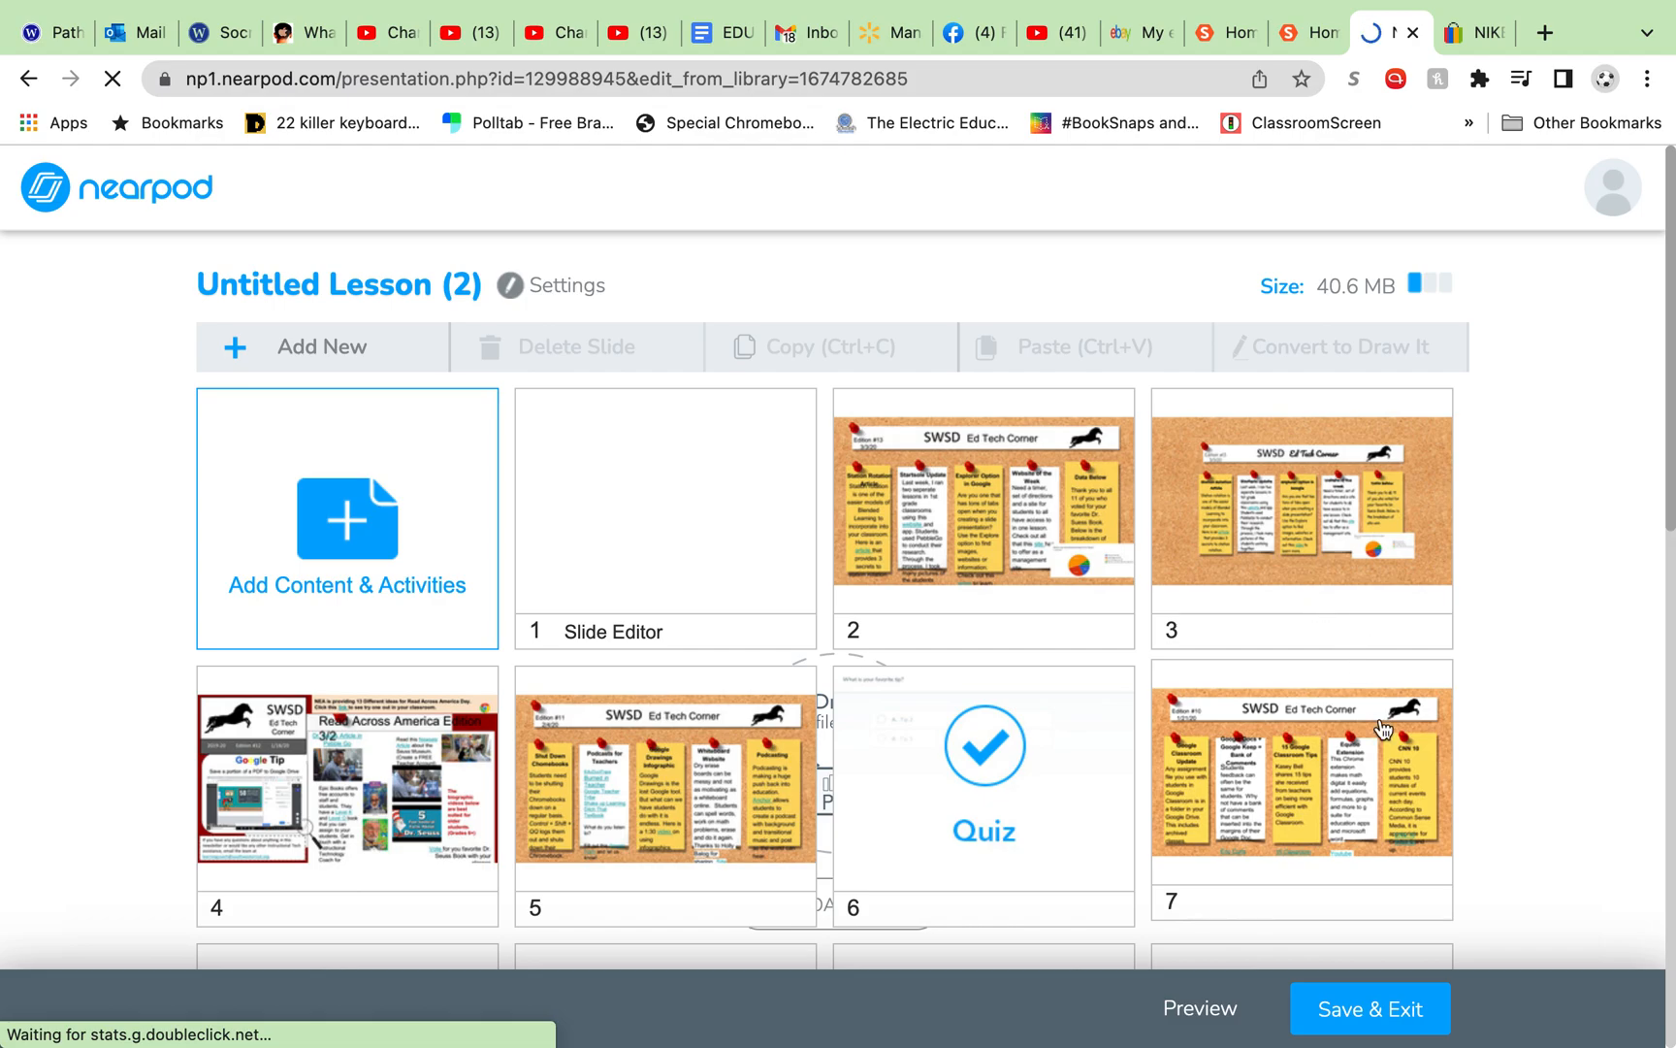
{"action": "left_click", "coordinate": [1361, 1013]}
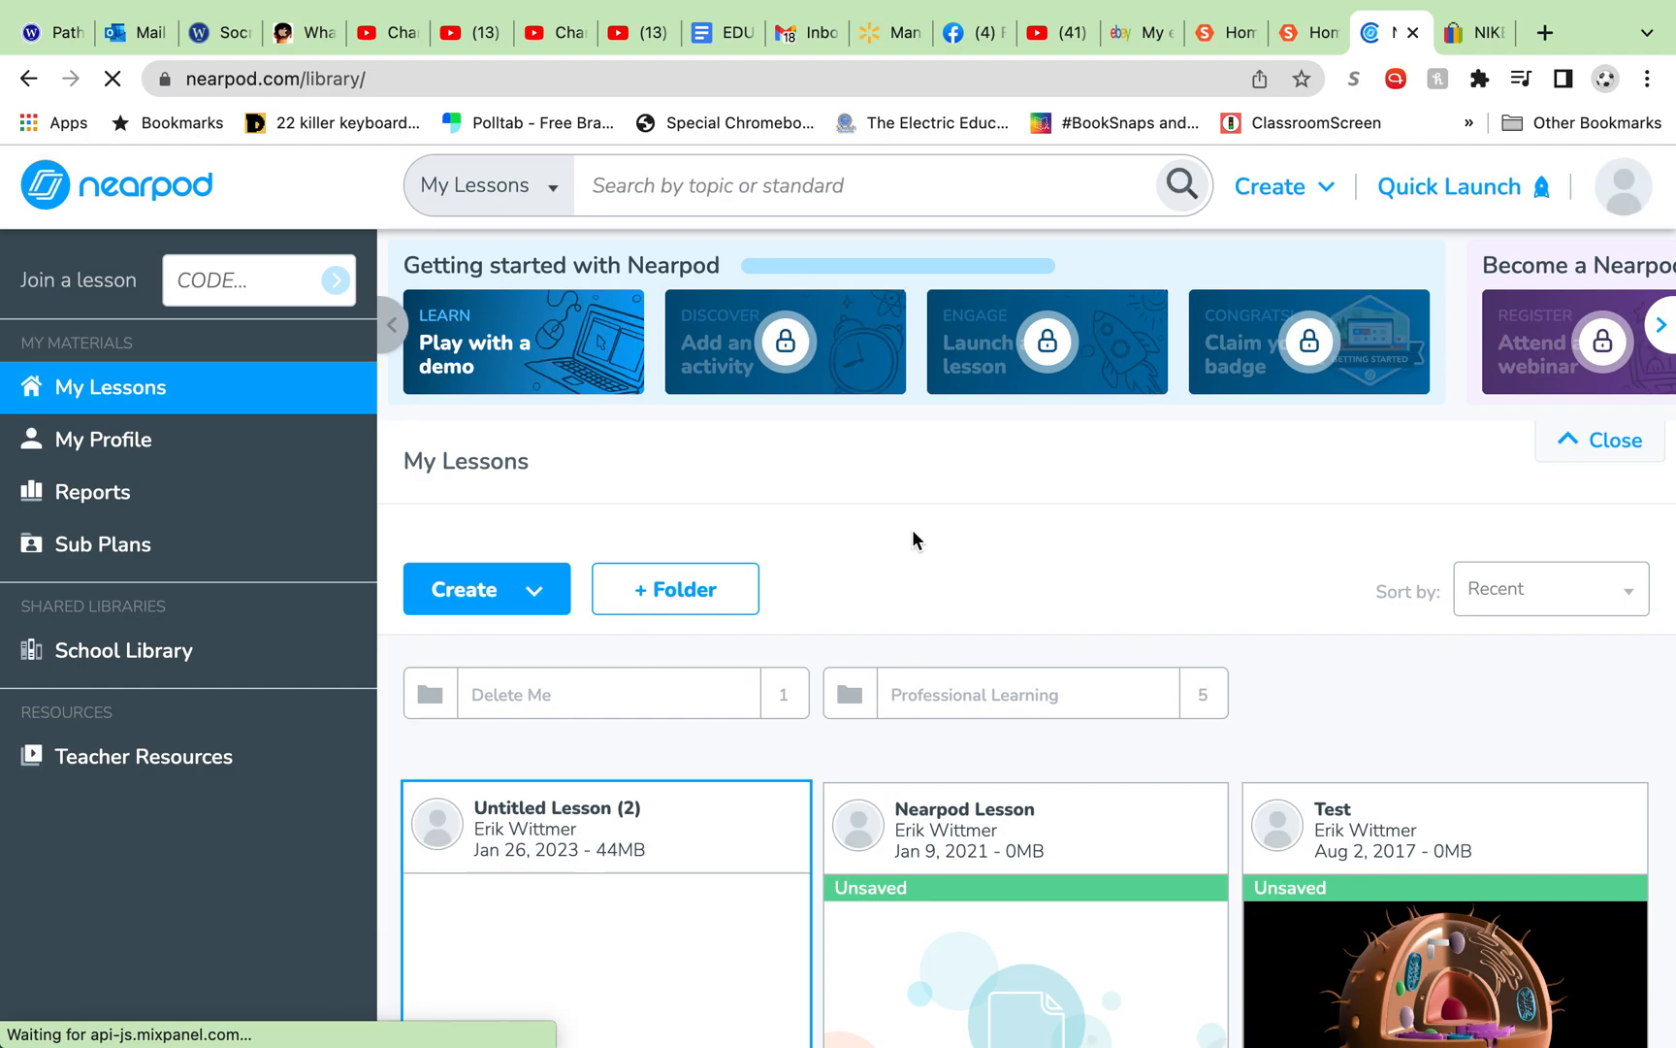
{"action": "mouse_move", "coordinate": [1096, 5]}
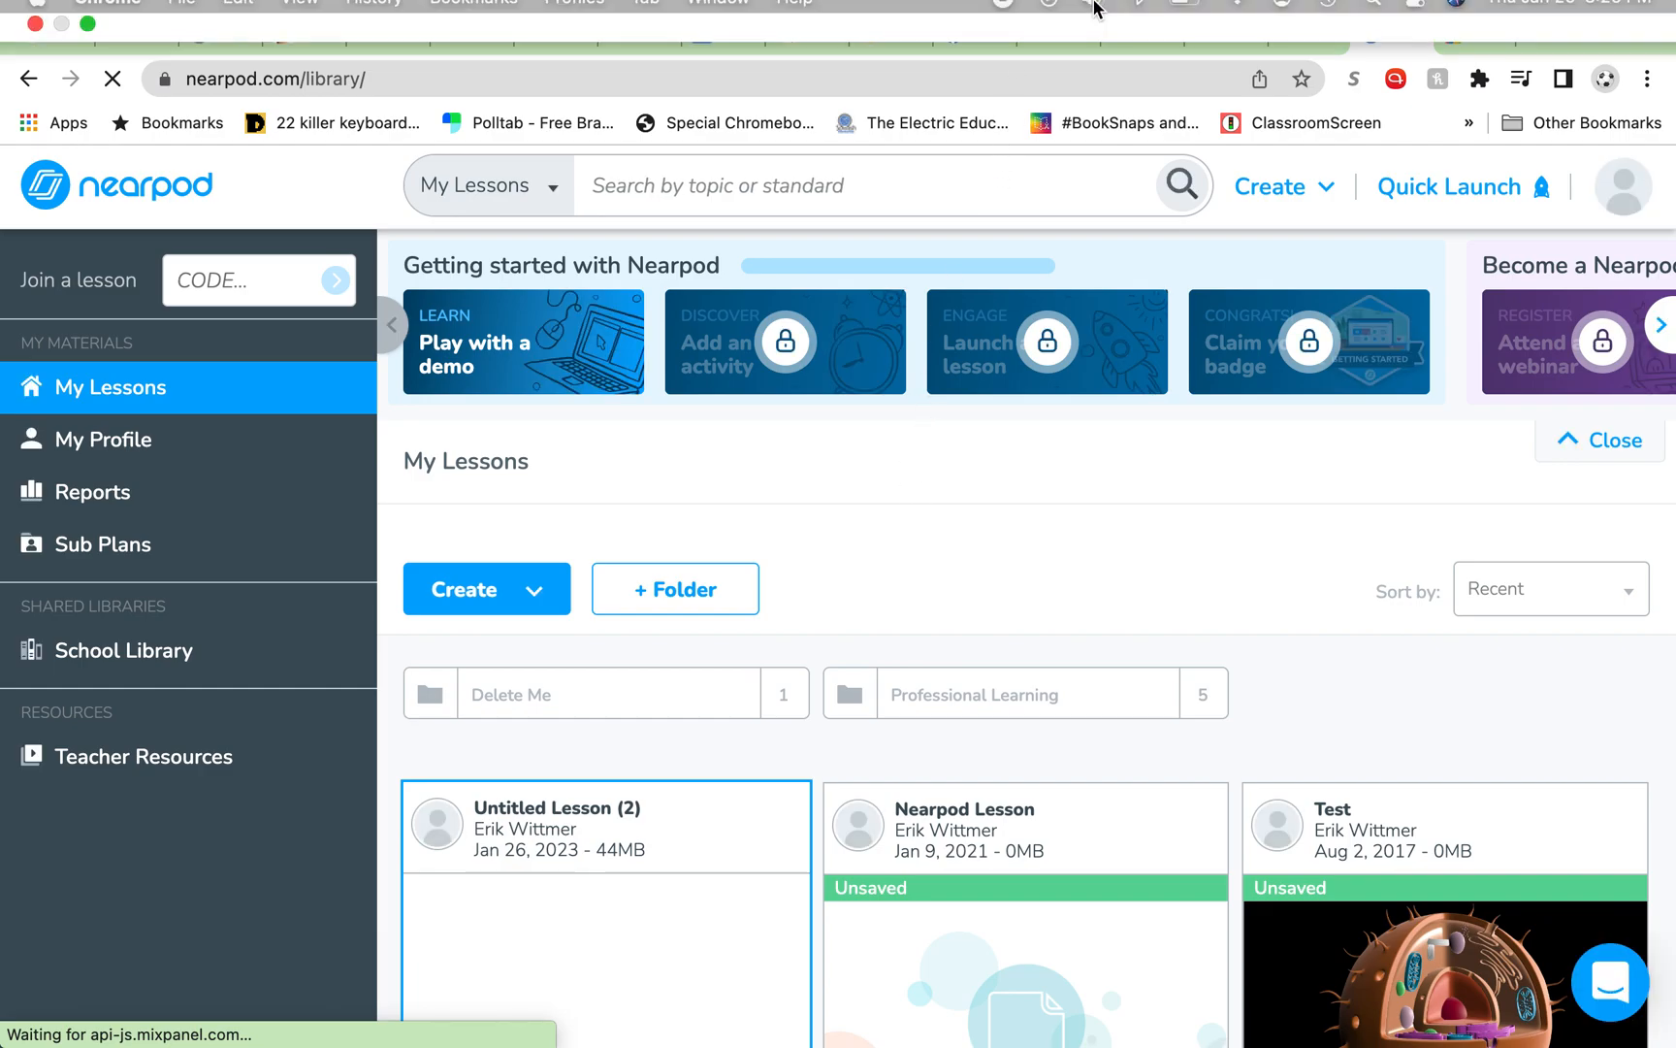